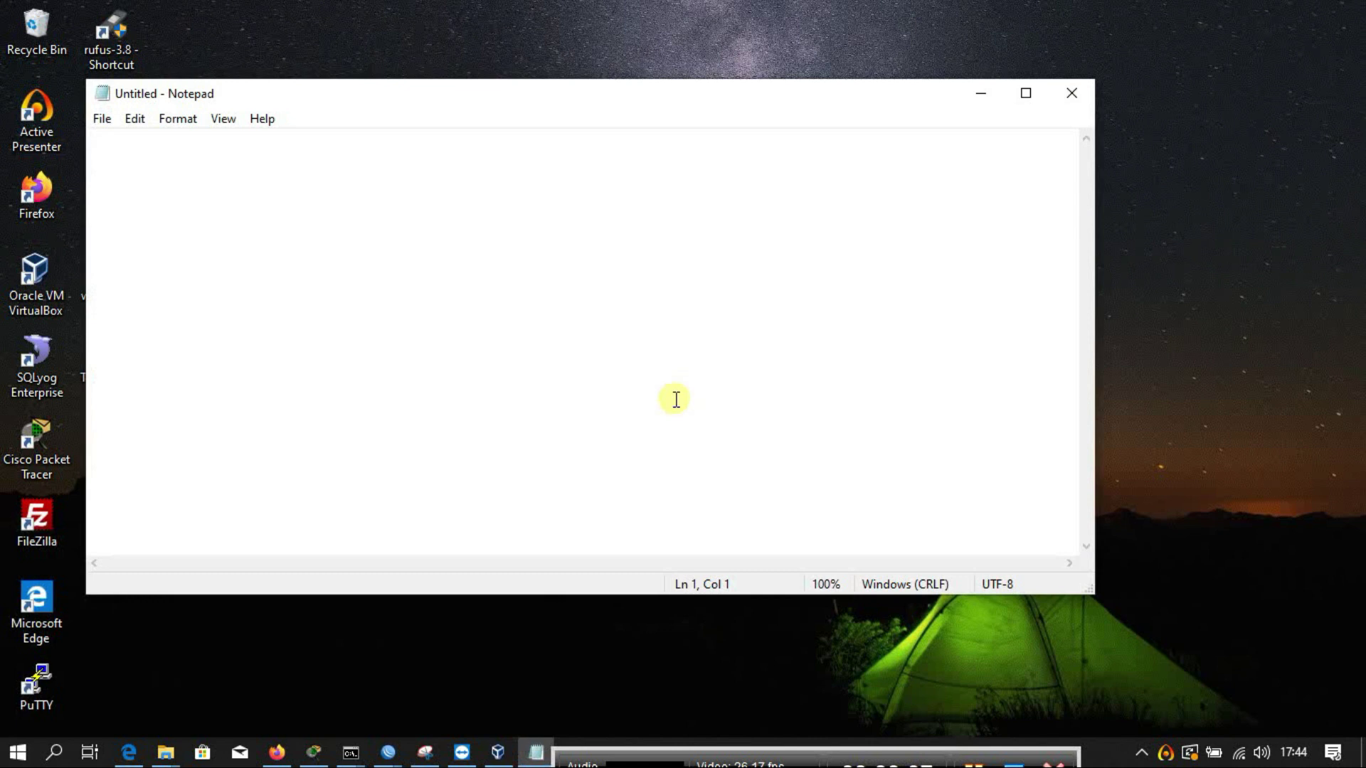
# Step: Write the heading "KONFIGURASI ROUTING OSPF DI CISCO PACKET TRACER" in the blank note
pyautogui.write('ko')
pyautogui.write('NFIGURASI ')
pyautogui.write('ROUTING')
pyautogui.write(' OS')
pyautogui.write('PF DI ')
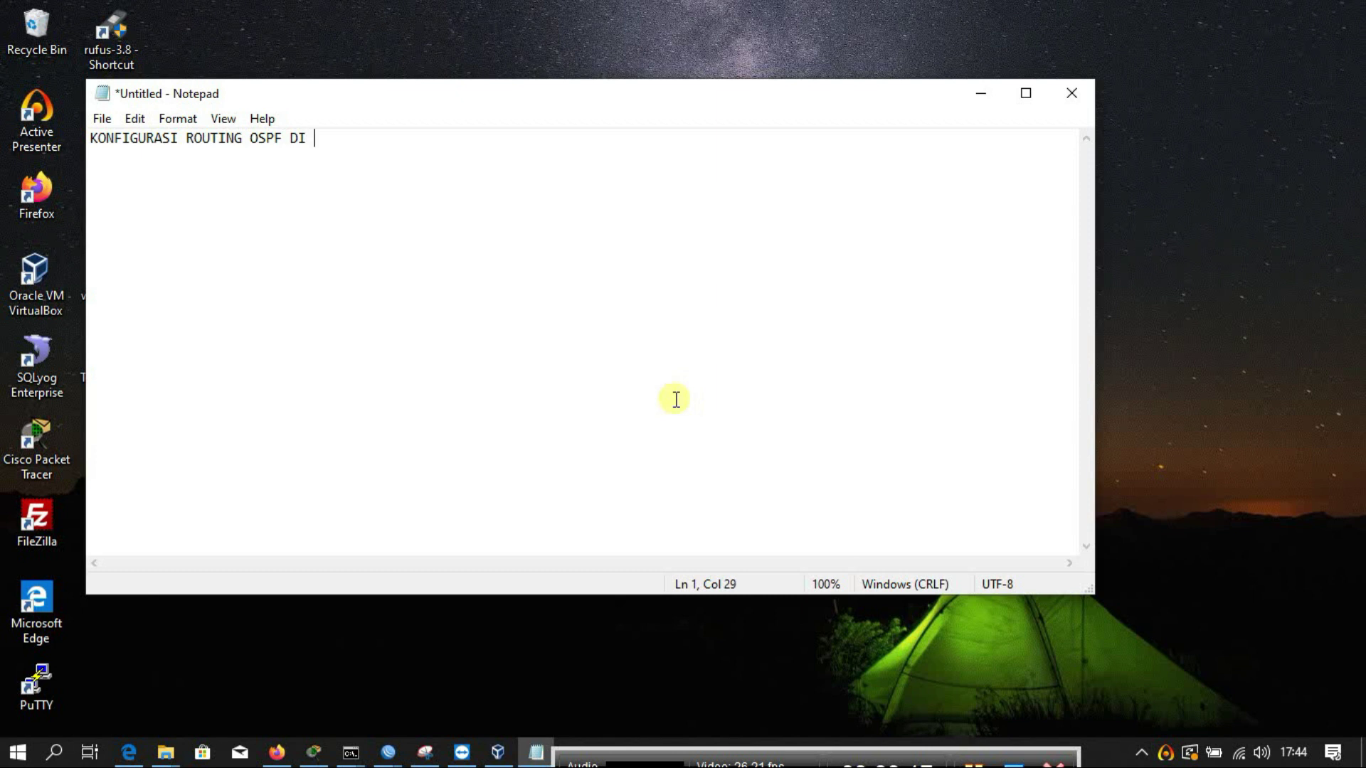
pyautogui.write('CISCO PACKET TRACER')
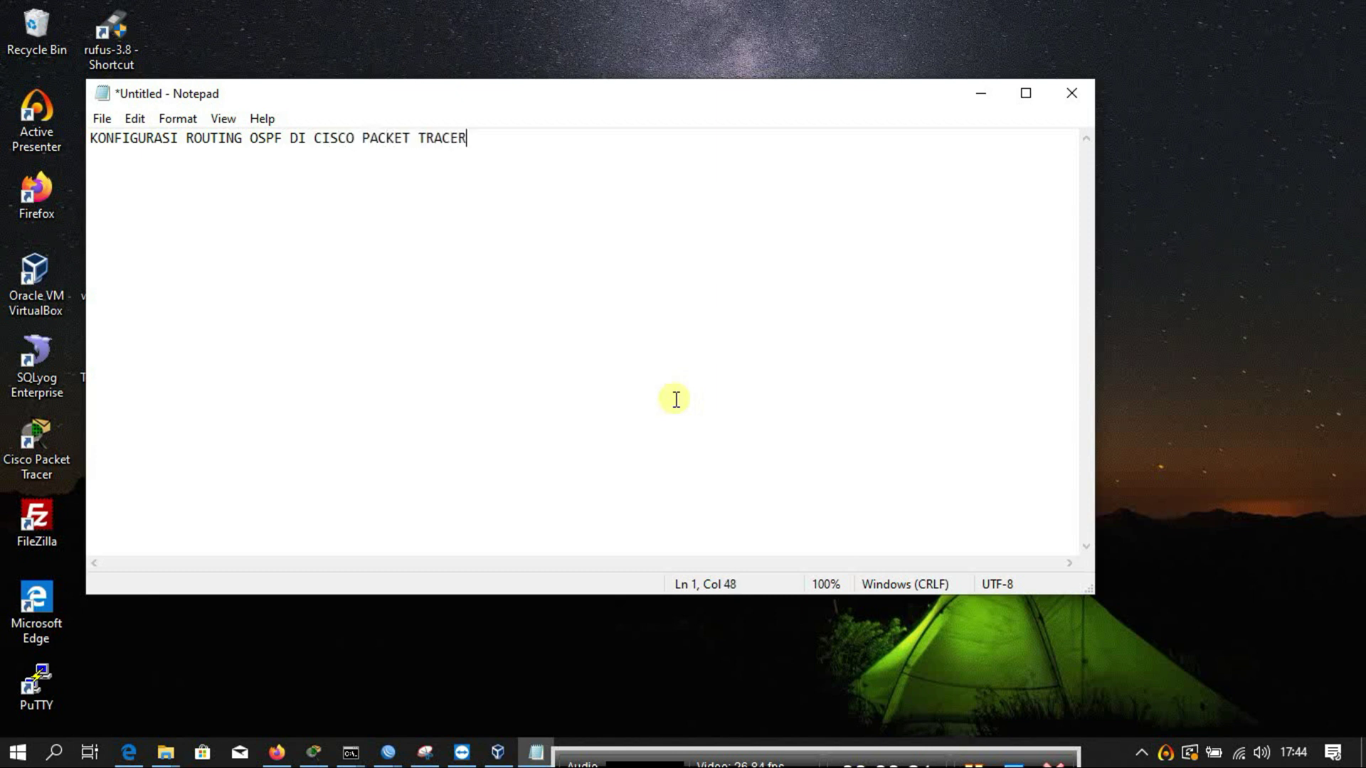
# Step: Close the note with the heading and discard its changes
pyautogui.moveTo(491, 159); pyautogui.dragTo(296, 159)
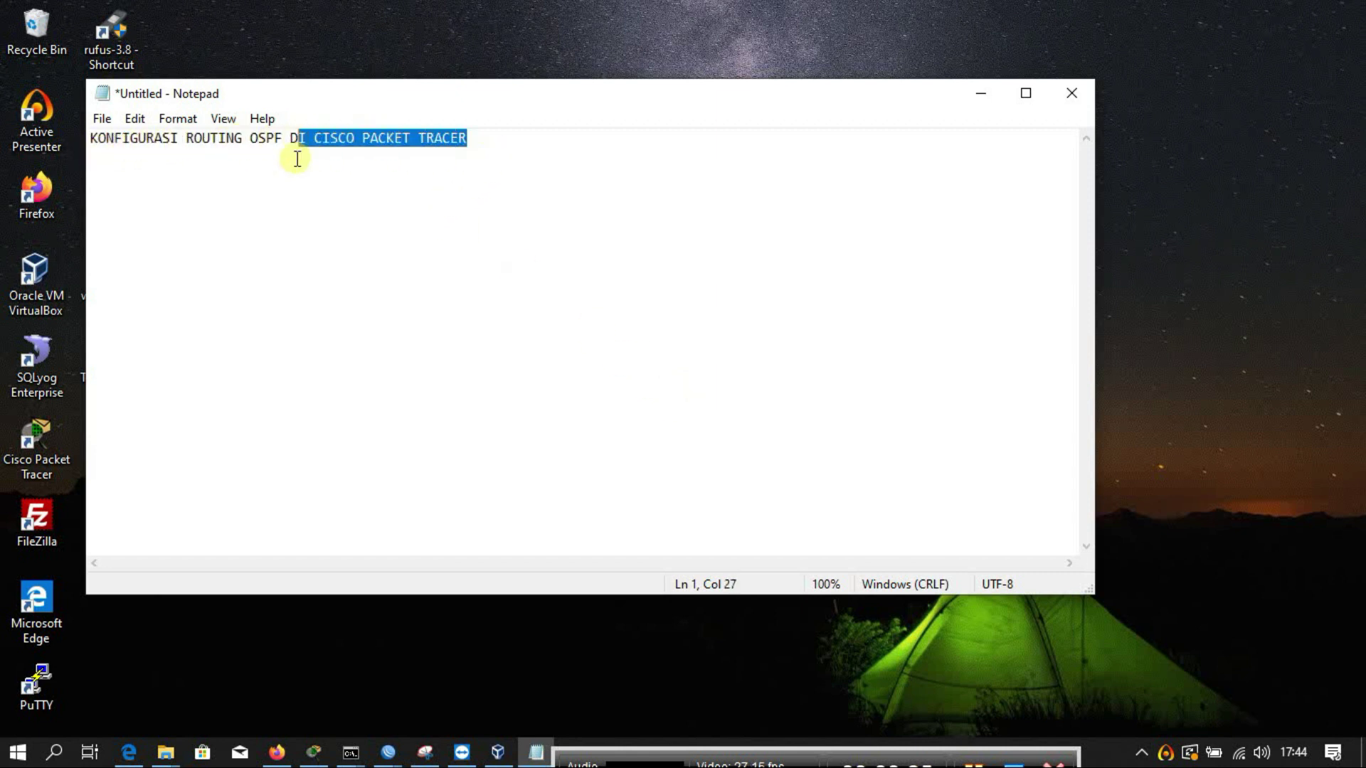
pyautogui.click(638, 142)
pyautogui.click(1072, 92)
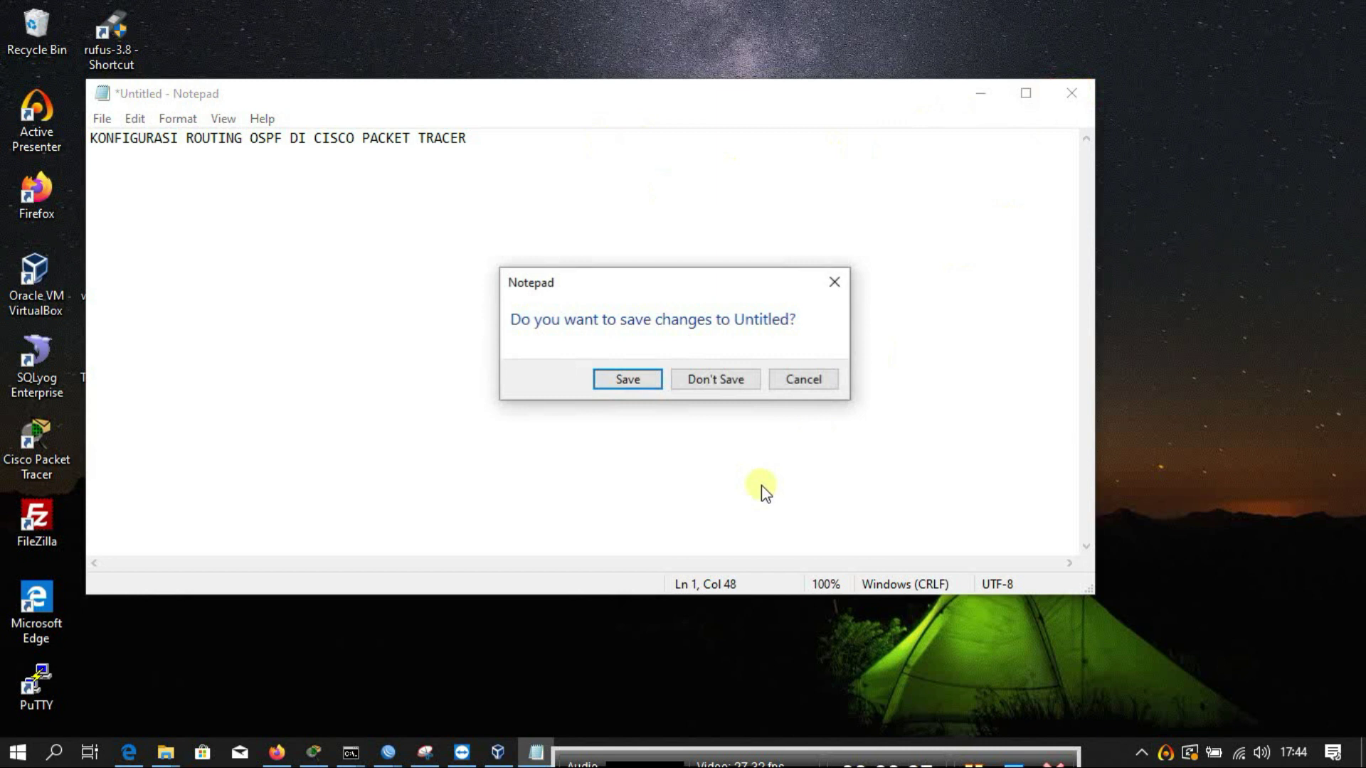
pyautogui.click(715, 379)
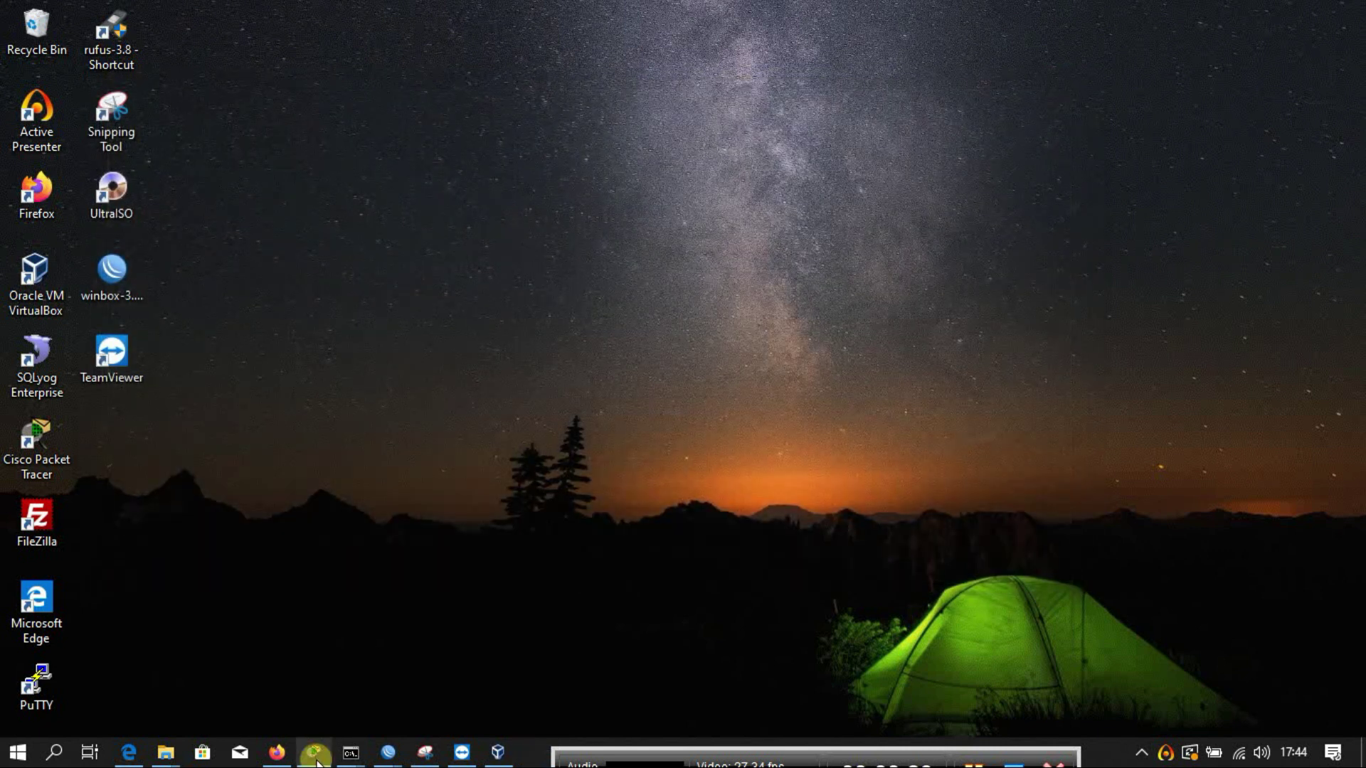
# Step: Switch to Cisco Packet Tracer and place three generic Router-PT routers in a horizontal row on the workspace
pyautogui.click(318, 756)
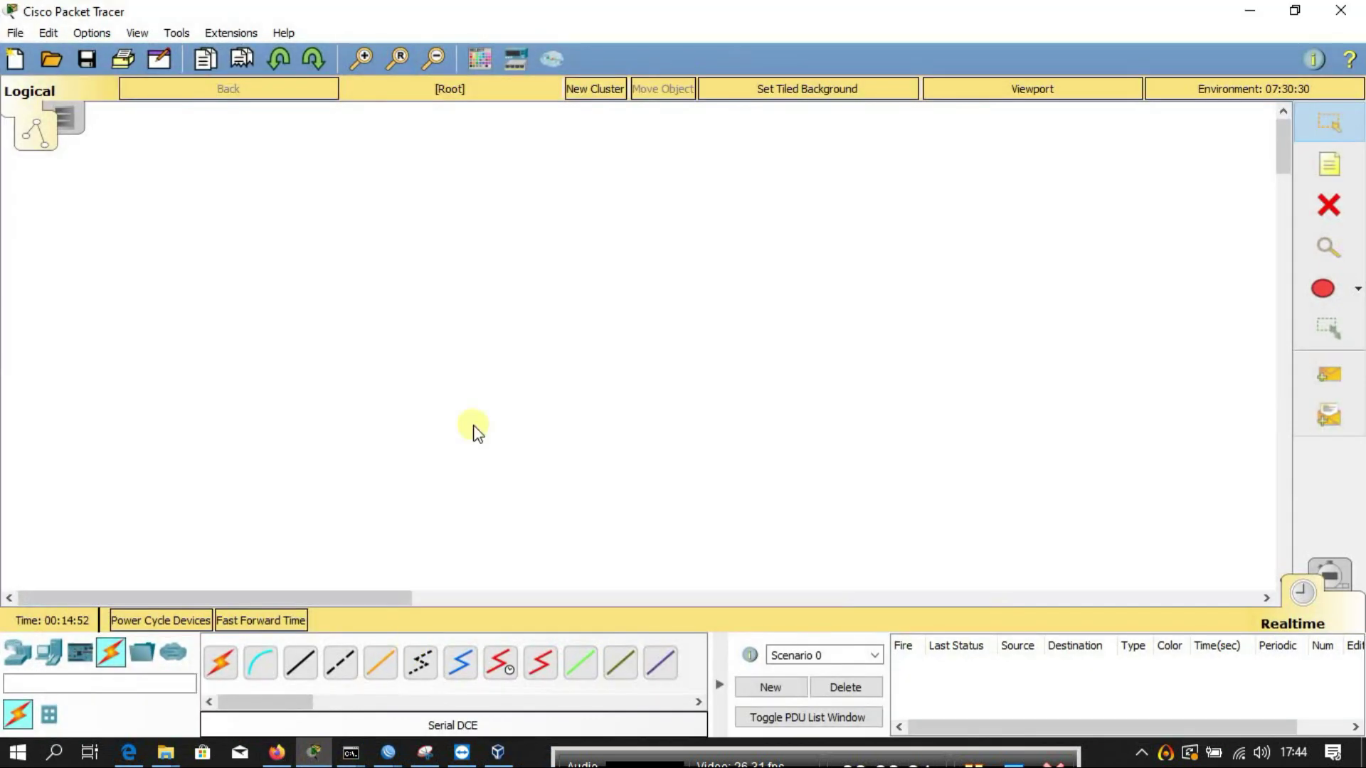
pyautogui.click(17, 652)
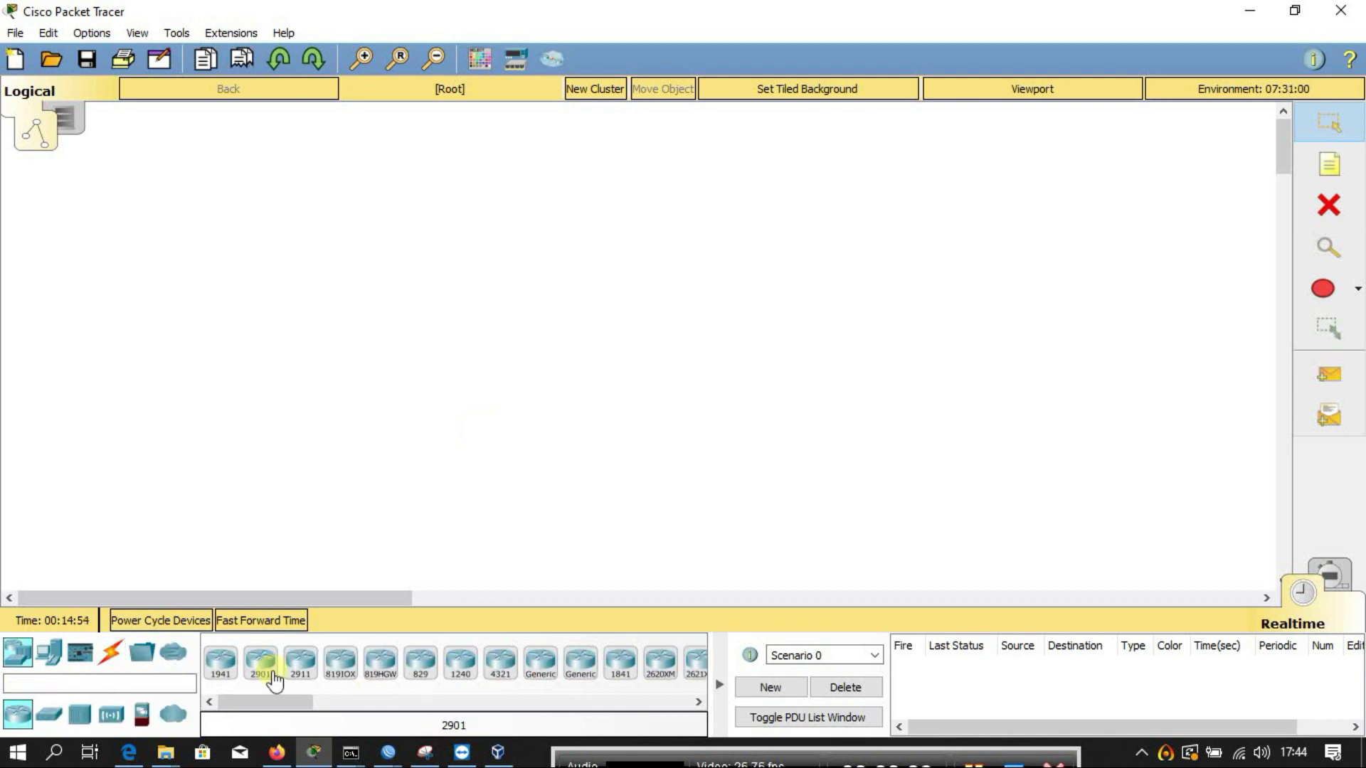
pyautogui.moveTo(535, 663); pyautogui.dragTo(504, 318)
pyautogui.moveTo(540, 663); pyautogui.dragTo(653, 327)
pyautogui.moveTo(541, 665); pyautogui.dragTo(793, 327)
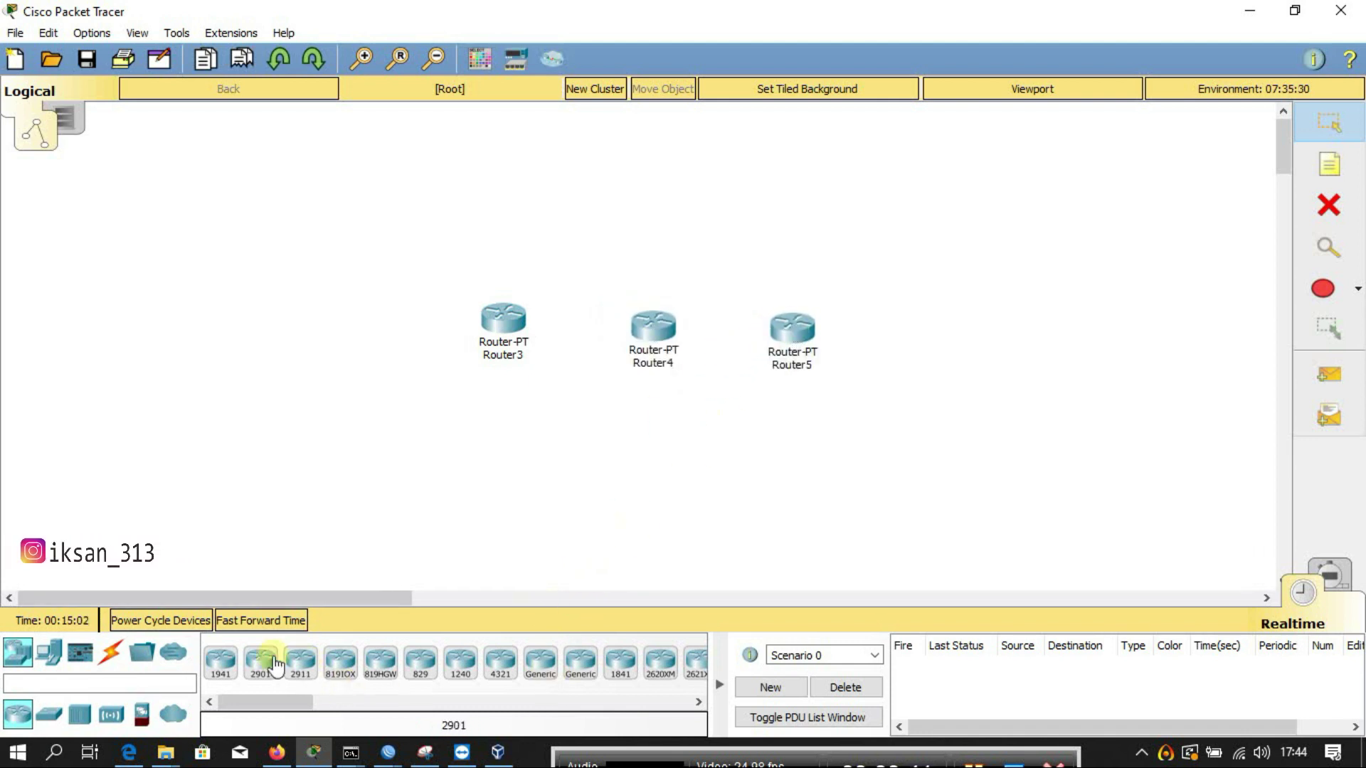
# Step: Place four generic laptops, two below Router3 and two below Router5
pyautogui.click(49, 651)
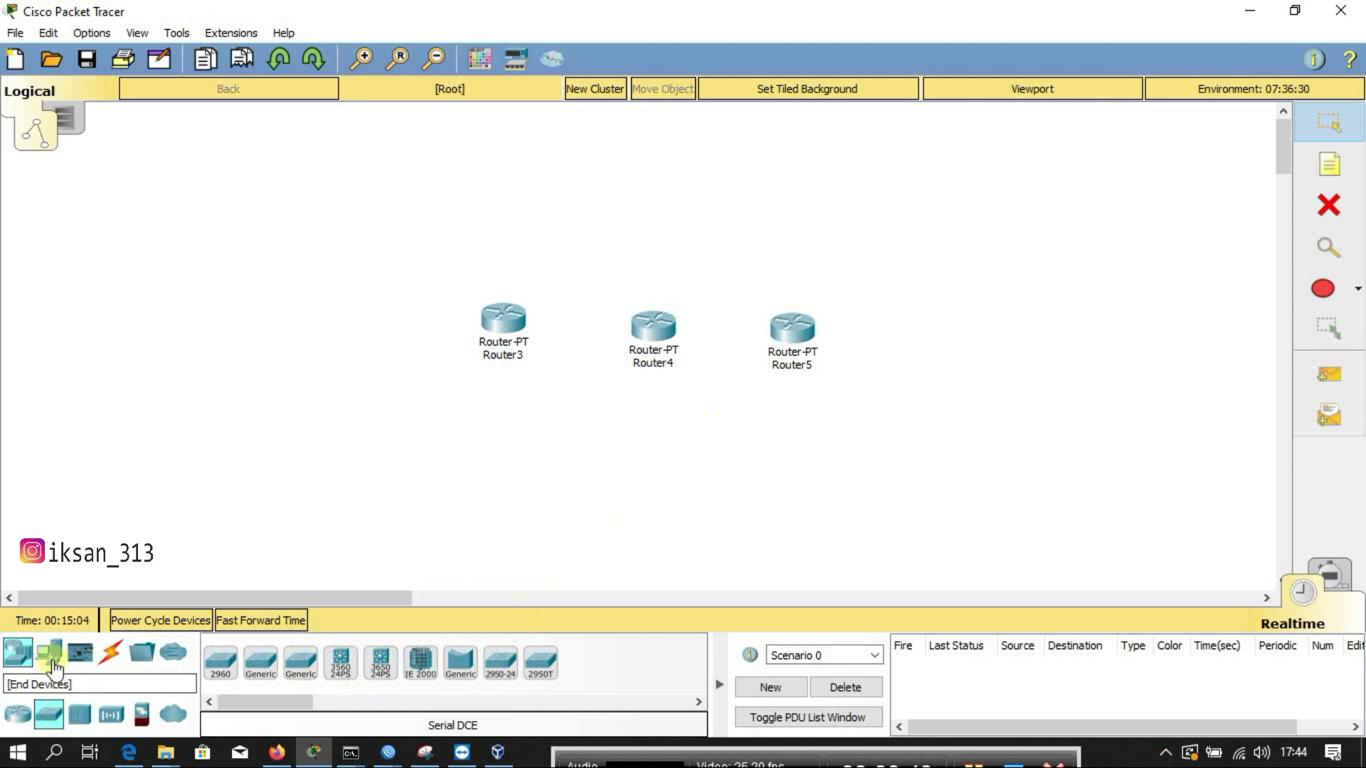
pyautogui.moveTo(260, 662); pyautogui.dragTo(733, 483)
pyautogui.moveTo(260, 662); pyautogui.dragTo(821, 491)
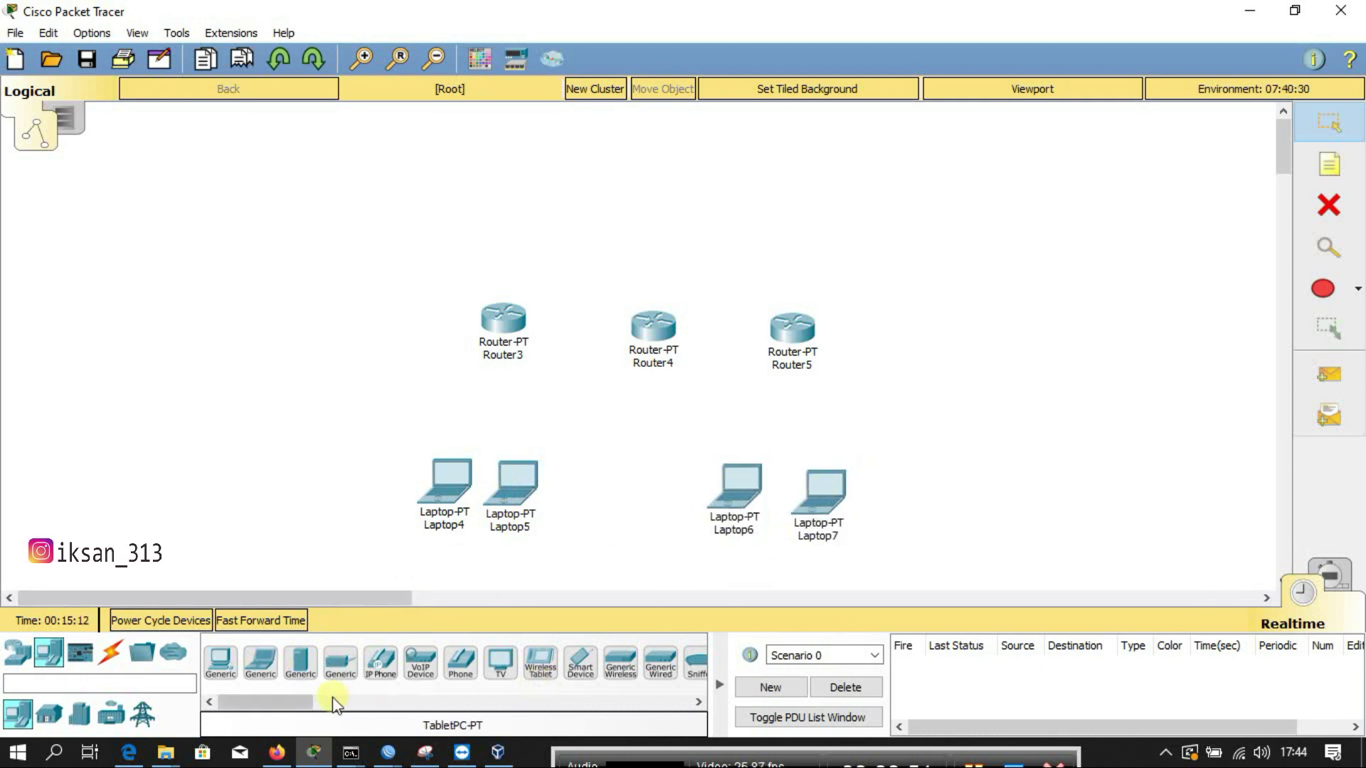
# Step: Connect Laptop4's FastEthernet0 to Router3's FastEthernet0/0 with a copper cross-over cable
pyautogui.click(112, 653)
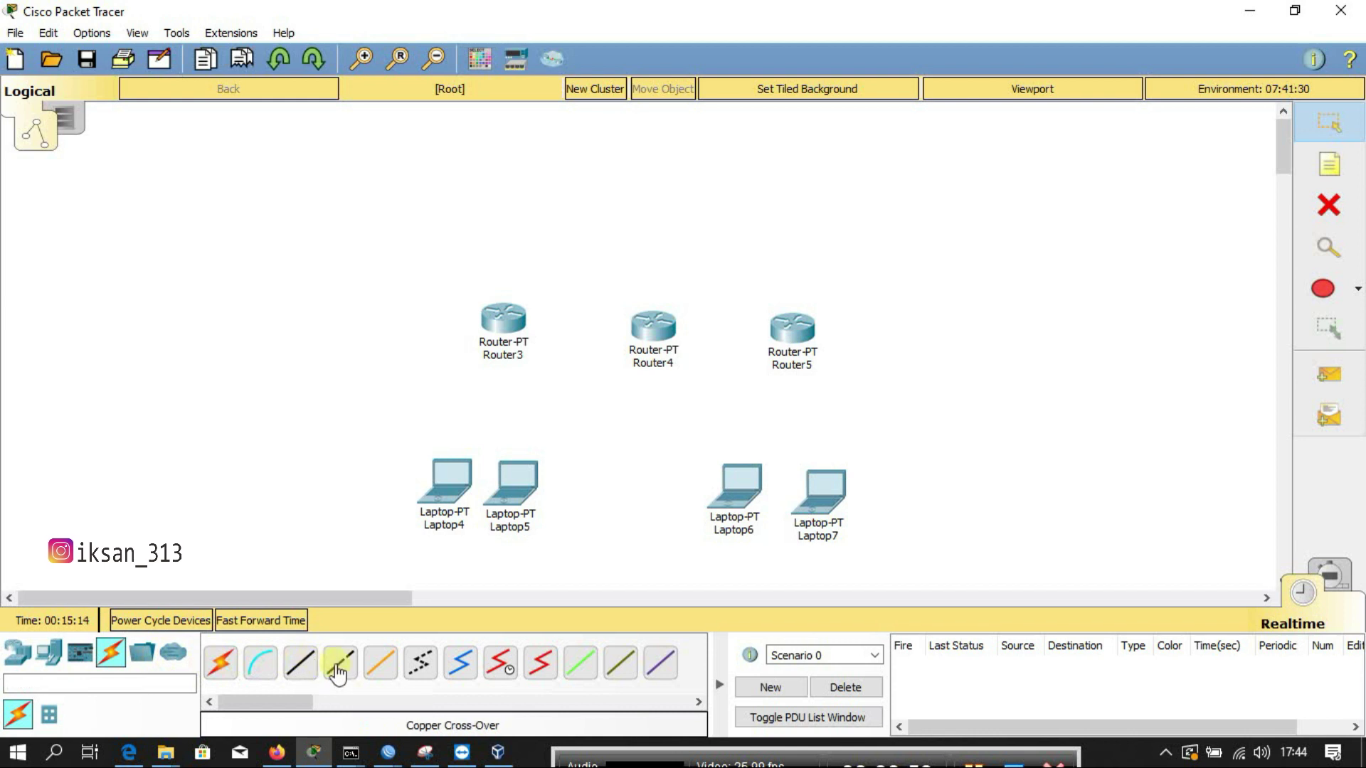
pyautogui.click(348, 674)
pyautogui.click(442, 488)
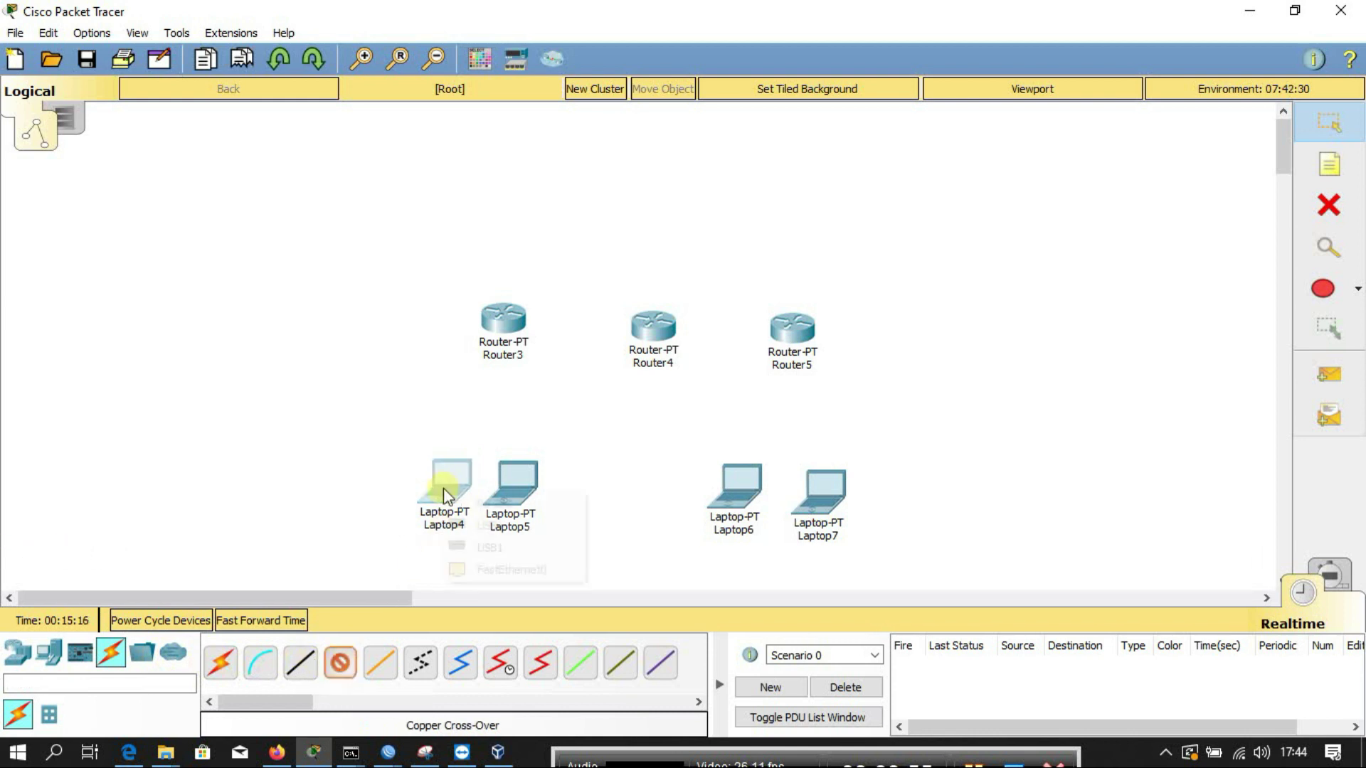
pyautogui.click(562, 567)
pyautogui.click(505, 325)
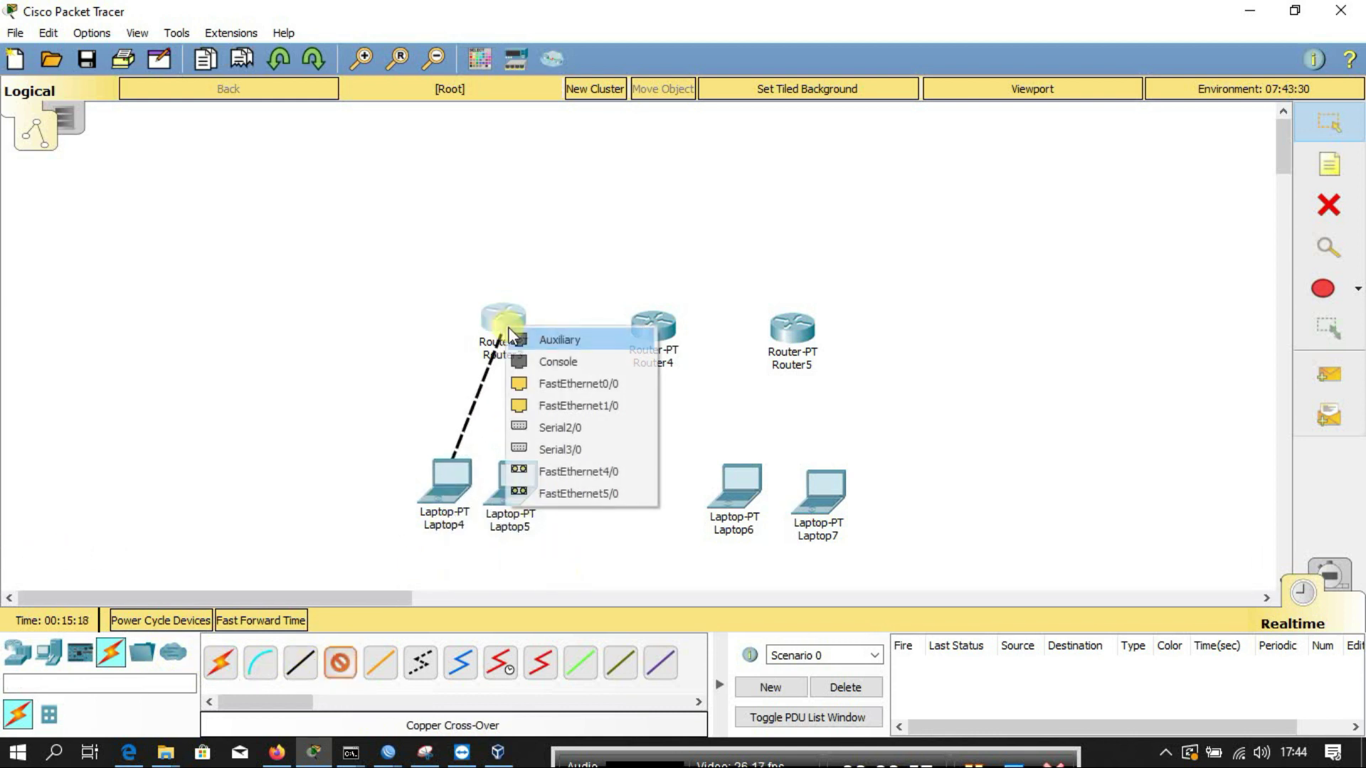
pyautogui.click(573, 381)
# Step: Connect Laptop5's FastEthernet0 to Router3's FastEthernet1/0 with a copper cross-over cable
pyautogui.click(523, 488)
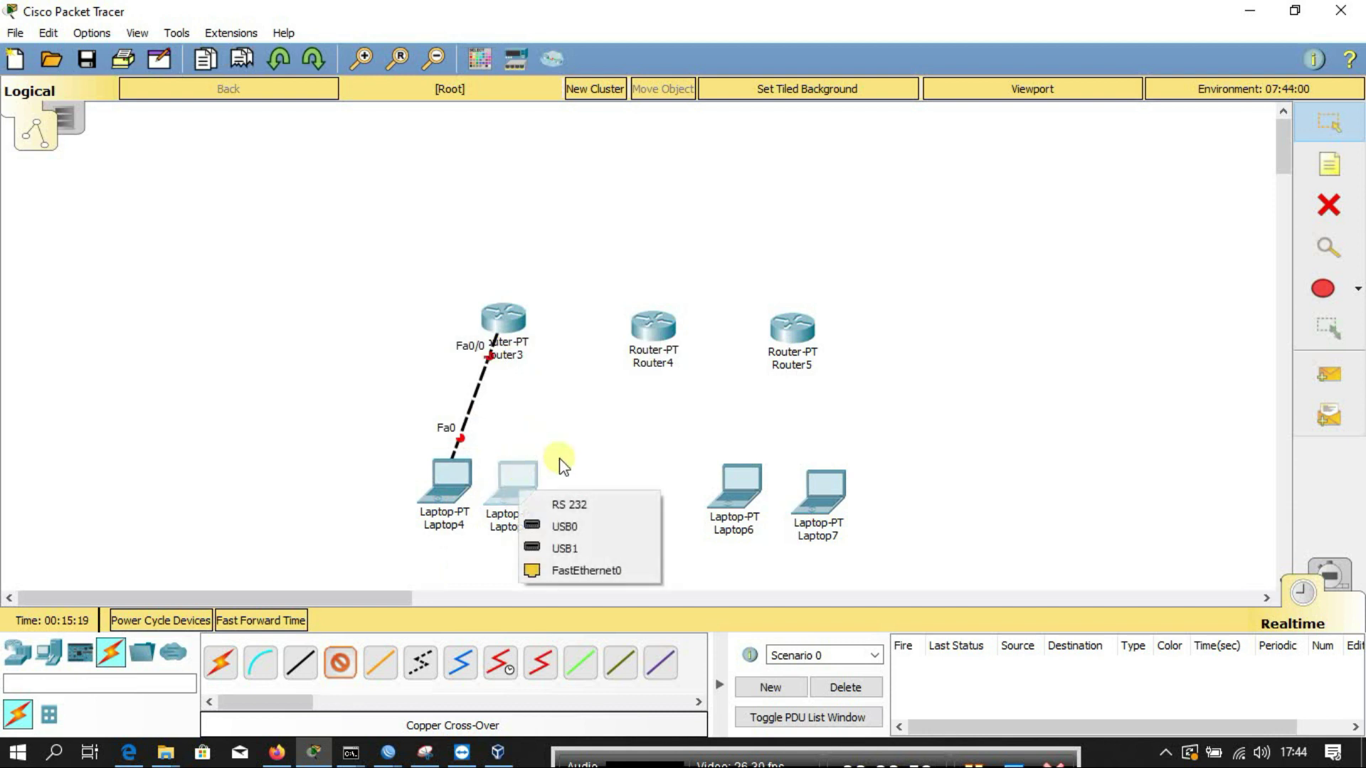
pyautogui.click(601, 566)
pyautogui.click(518, 332)
pyautogui.click(562, 397)
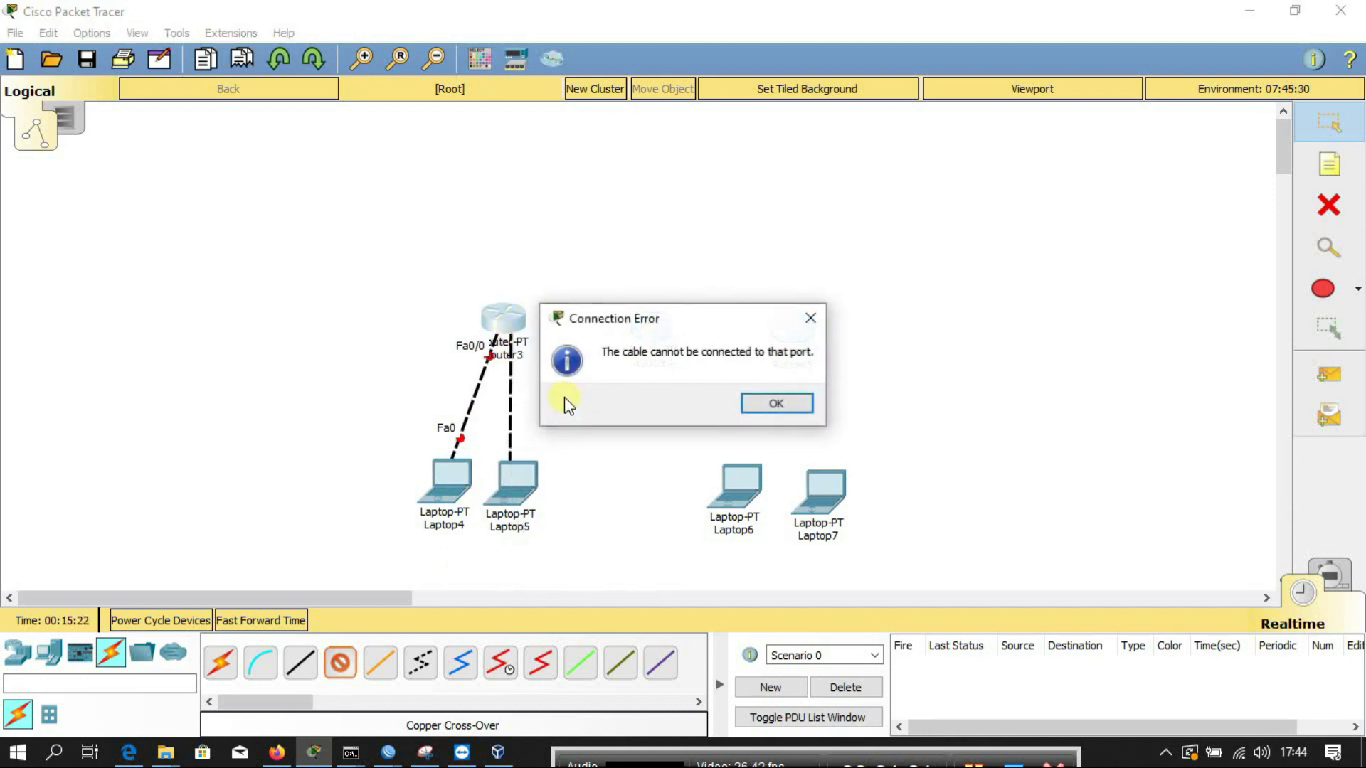
pyautogui.click(754, 403)
pyautogui.click(503, 319)
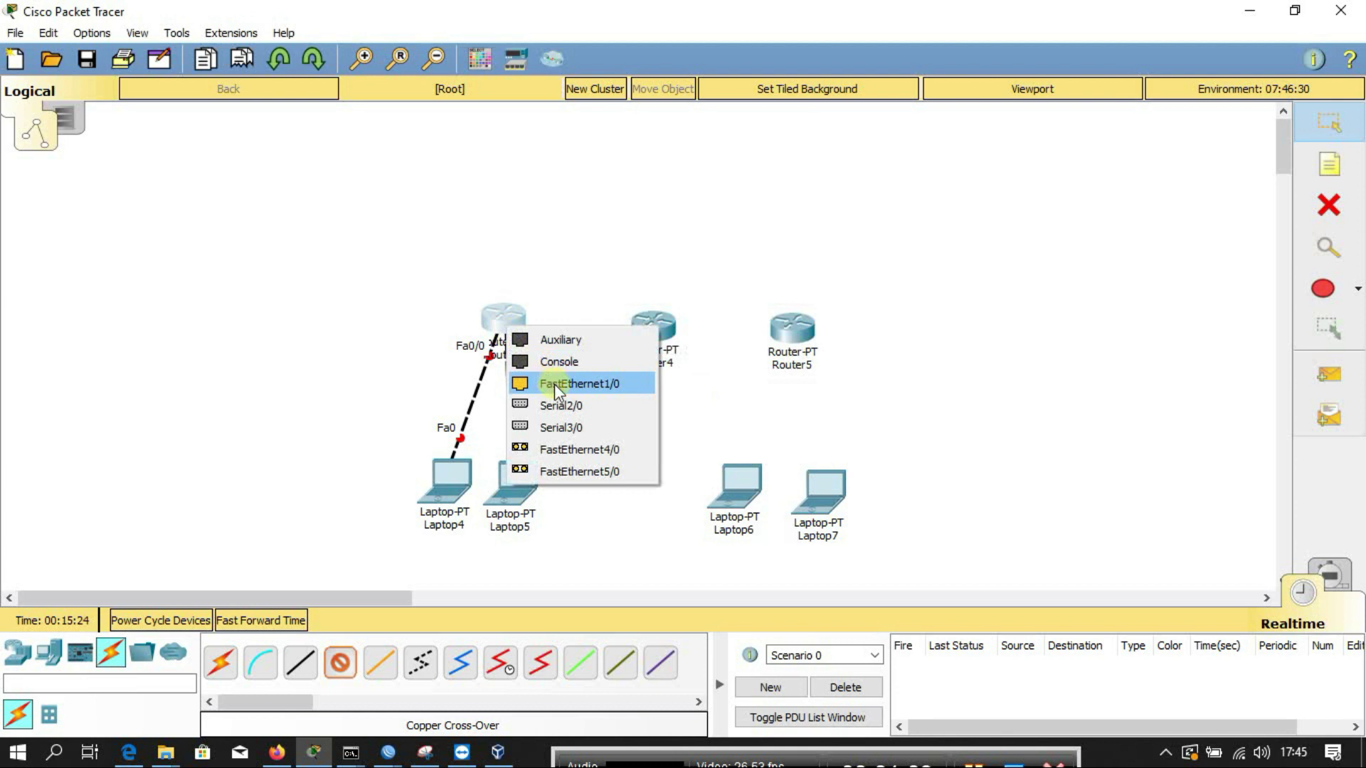
pyautogui.click(562, 383)
# Step: Connect Laptop6's FastEthernet0 to Router5's FastEthernet0/0 with a copper cross-over cable
pyautogui.click(739, 483)
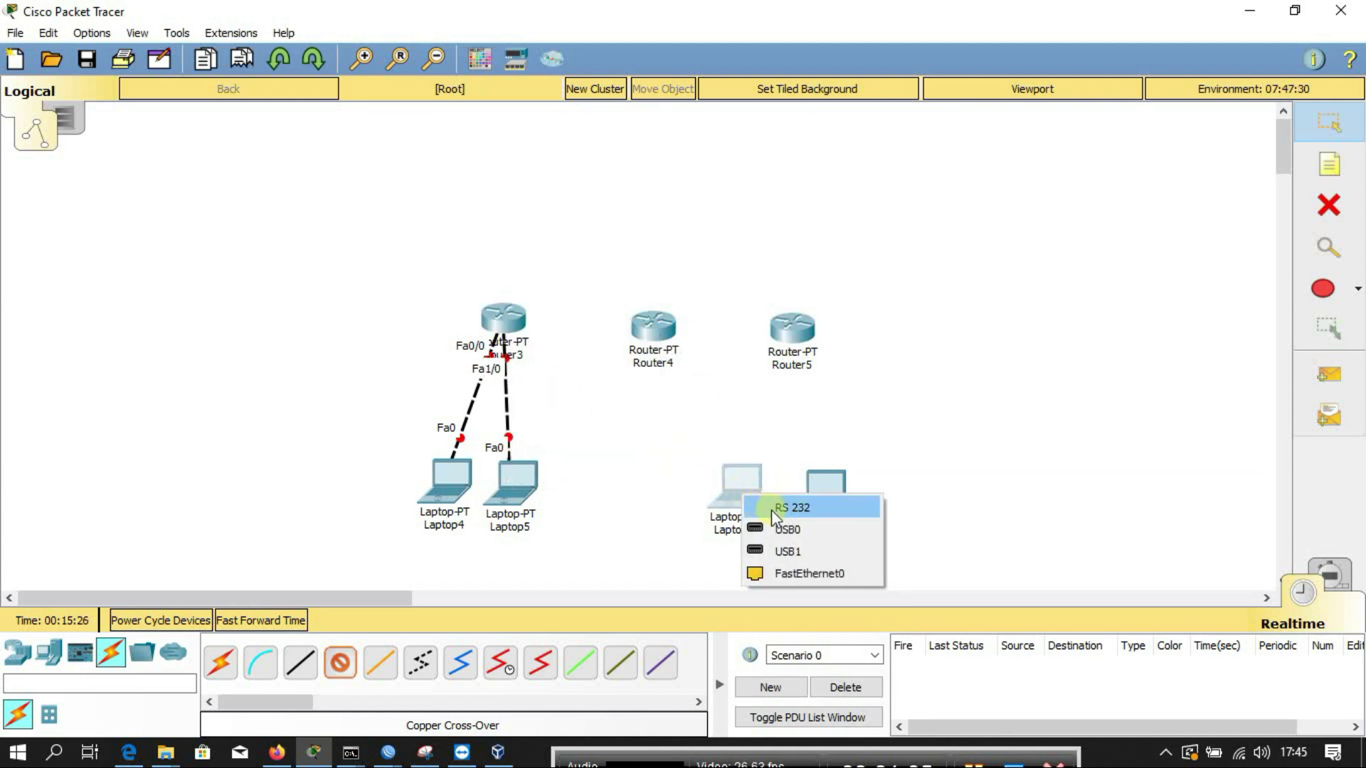
pyautogui.click(783, 569)
pyautogui.click(790, 338)
pyautogui.click(830, 400)
# Step: Connect Laptop7's FastEthernet0 to Router5's FastEthernet1/0 with a copper cross-over cable
pyautogui.click(822, 491)
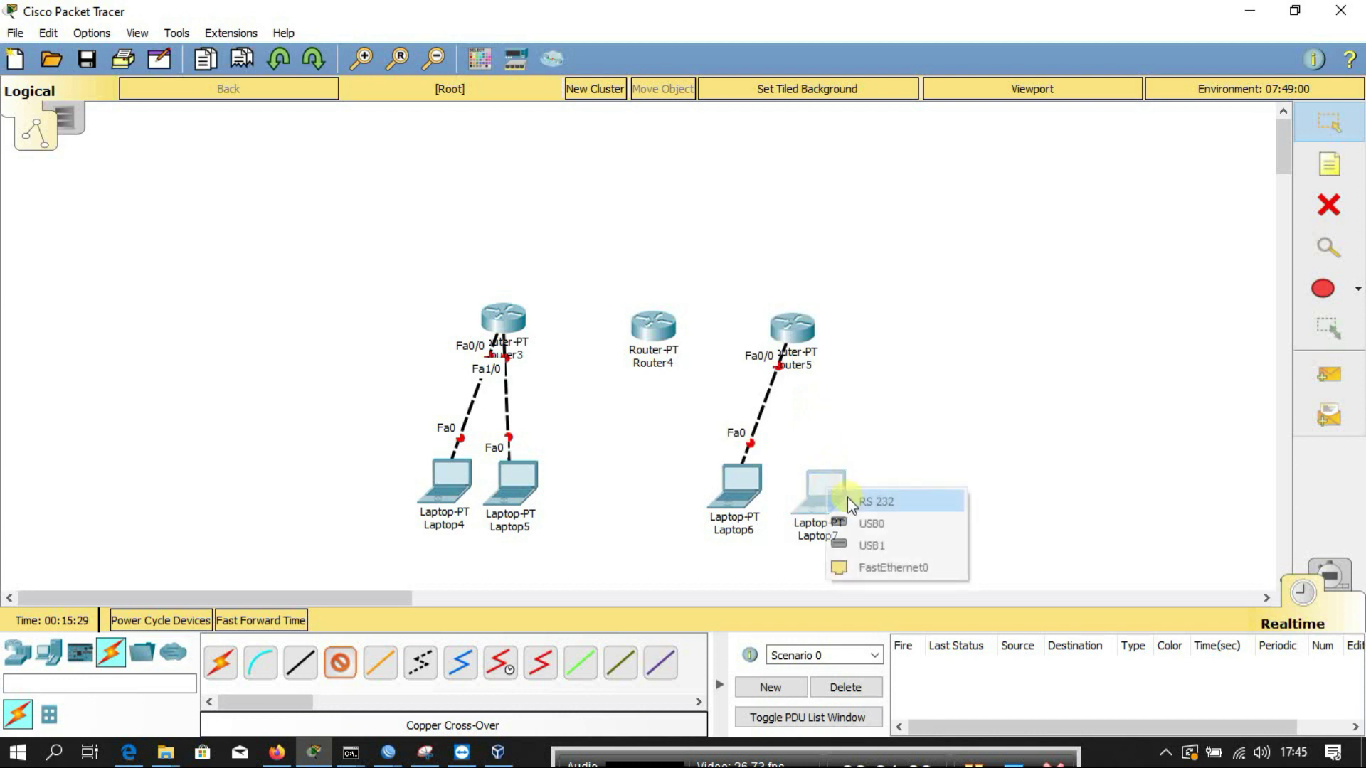
pyautogui.click(890, 562)
pyautogui.click(792, 336)
pyautogui.click(833, 384)
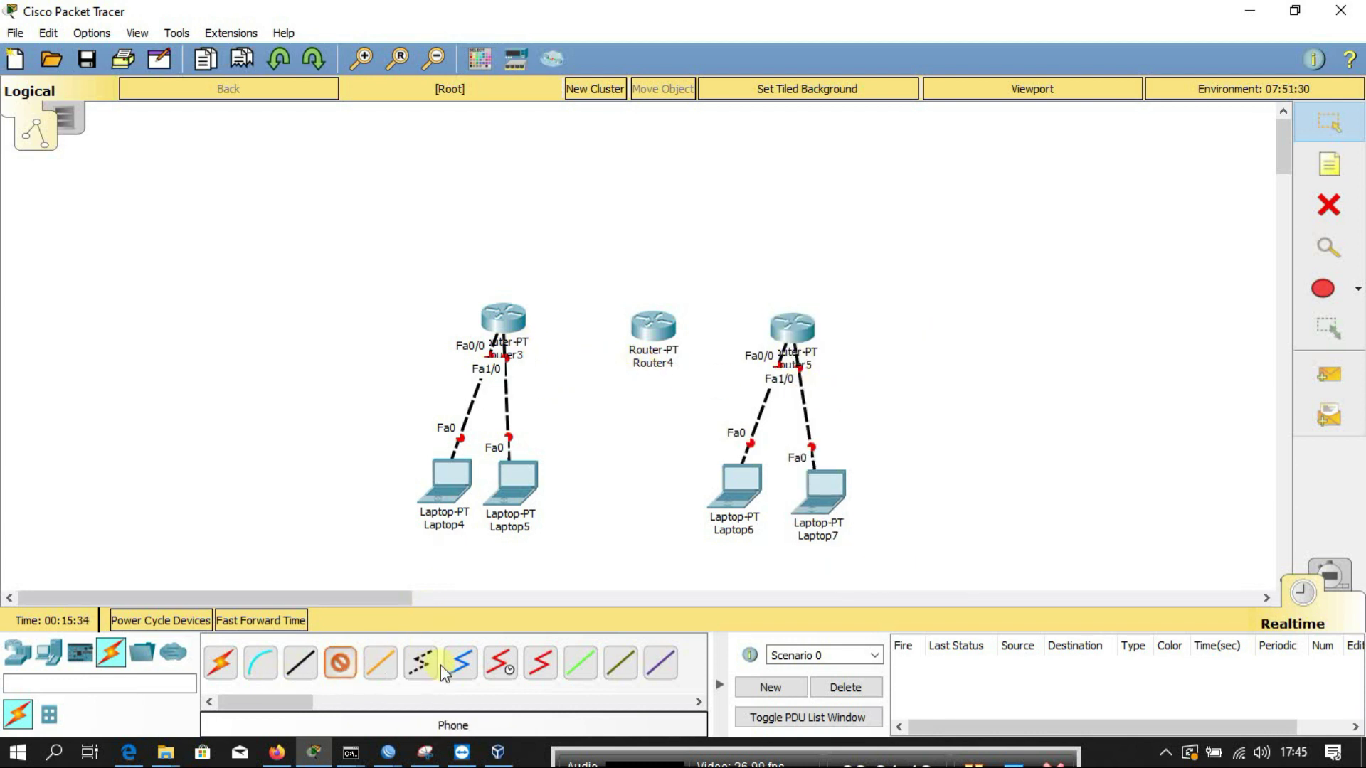
pyautogui.click(500, 663)
pyautogui.click(504, 319)
pyautogui.click(574, 467)
pyautogui.click(539, 663)
pyautogui.click(500, 663)
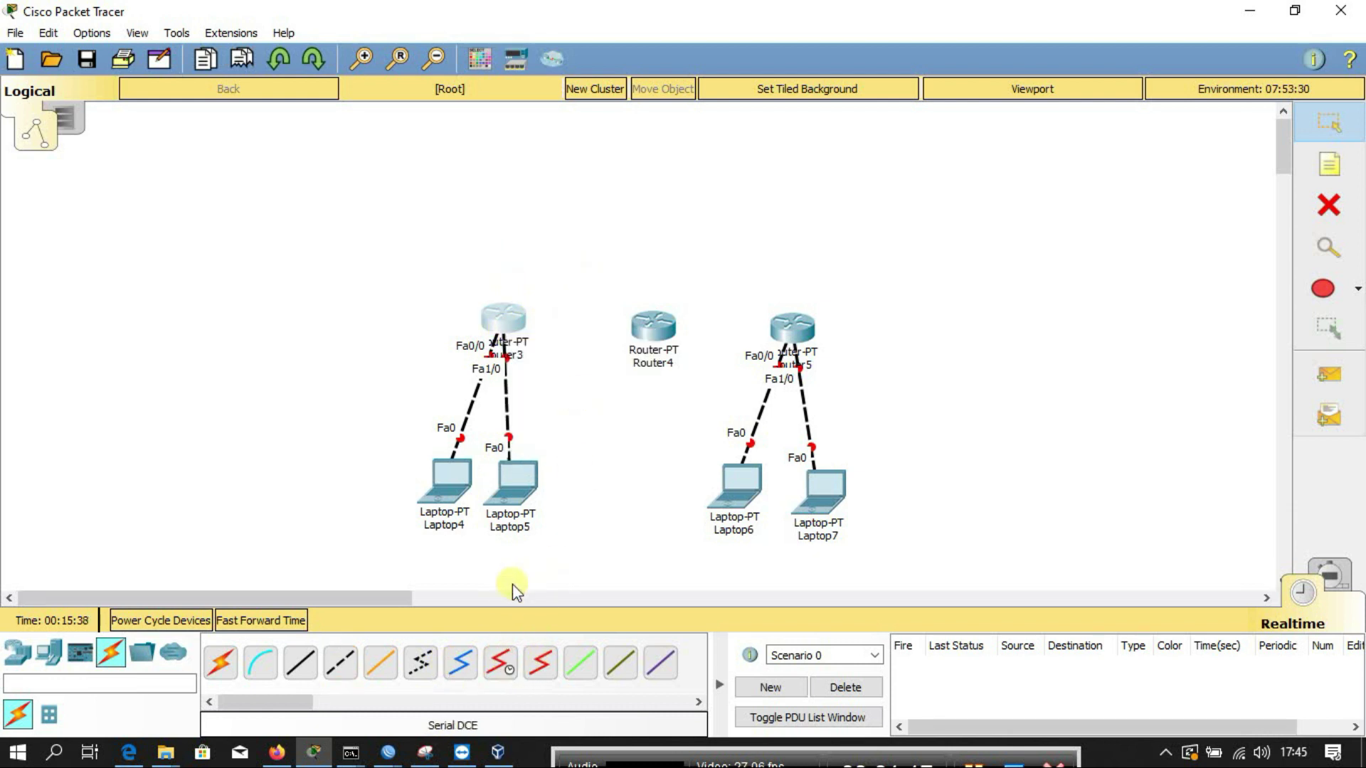
# Step: Link Router3's Serial2/0 to Router4's Serial2/0 with a Serial DCE cable
pyautogui.click(501, 663)
pyautogui.click(503, 318)
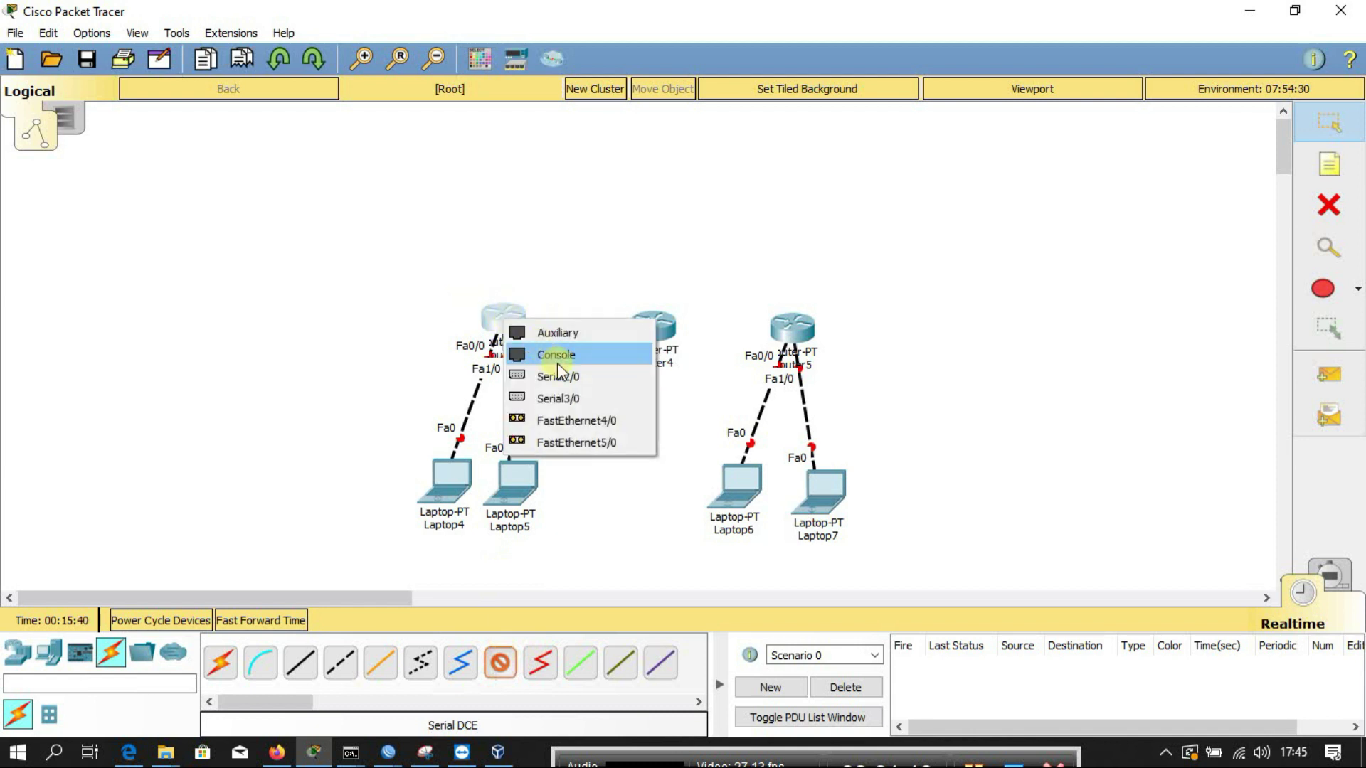
pyautogui.click(573, 407)
pyautogui.click(655, 326)
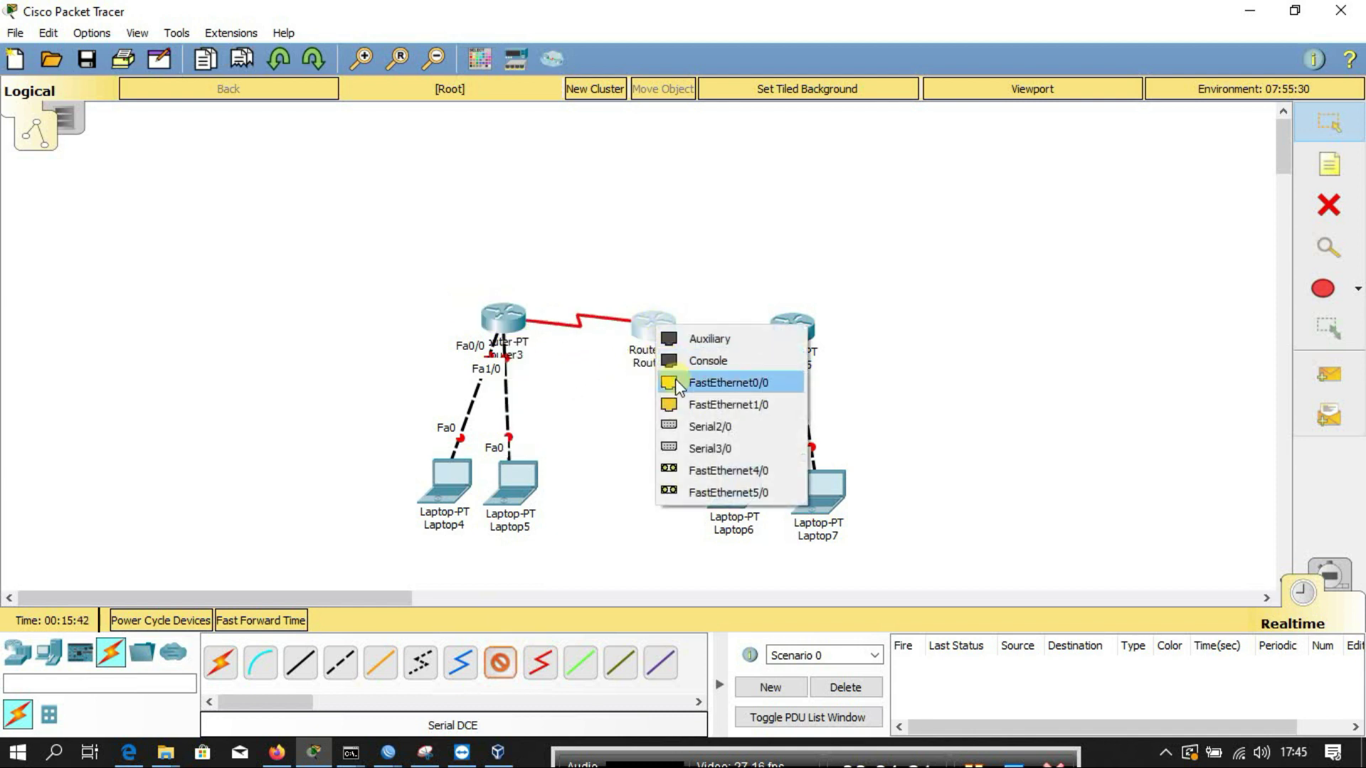
pyautogui.click(676, 380)
pyautogui.click(772, 403)
pyautogui.click(648, 324)
pyautogui.click(692, 410)
# Step: Link Router4's Serial3/0 to Router5's Serial3/0 with a Serial DCE cable
pyautogui.click(653, 329)
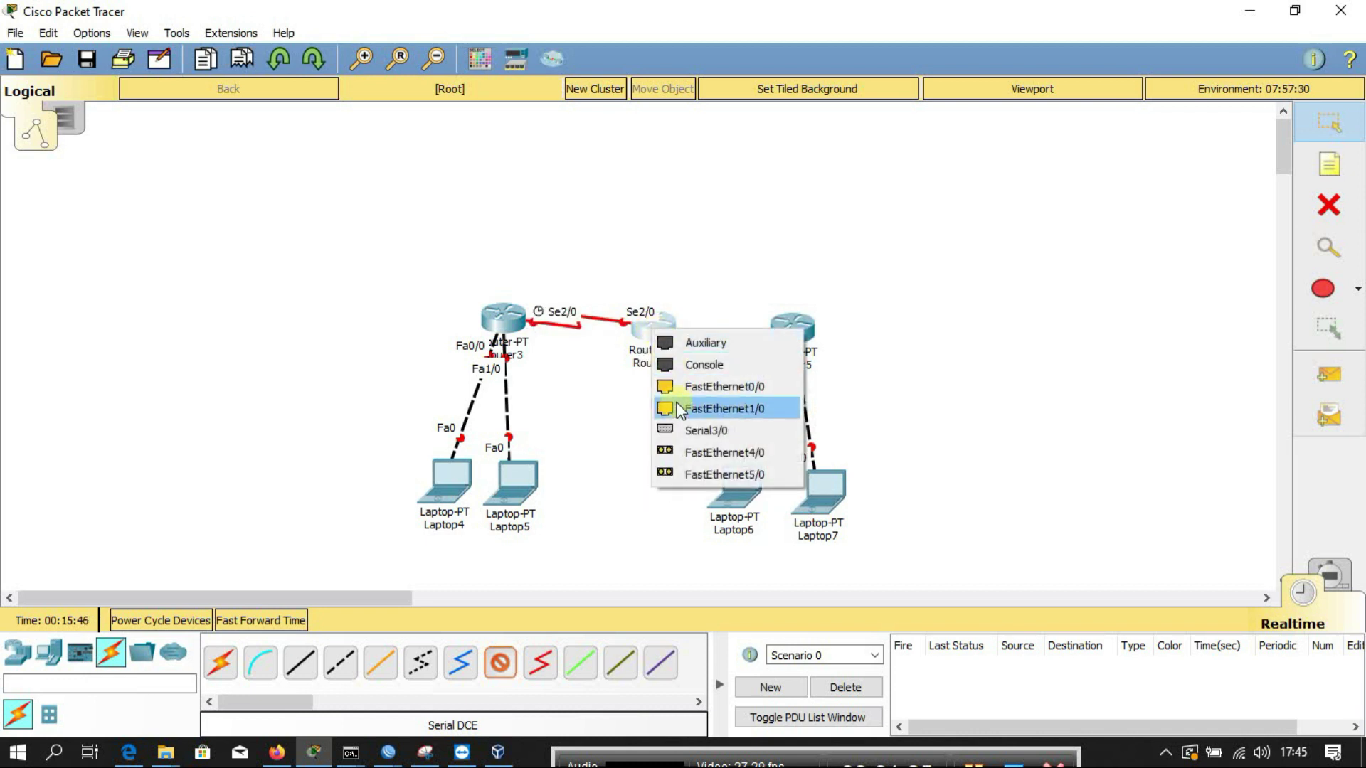
pyautogui.click(697, 431)
pyautogui.click(794, 325)
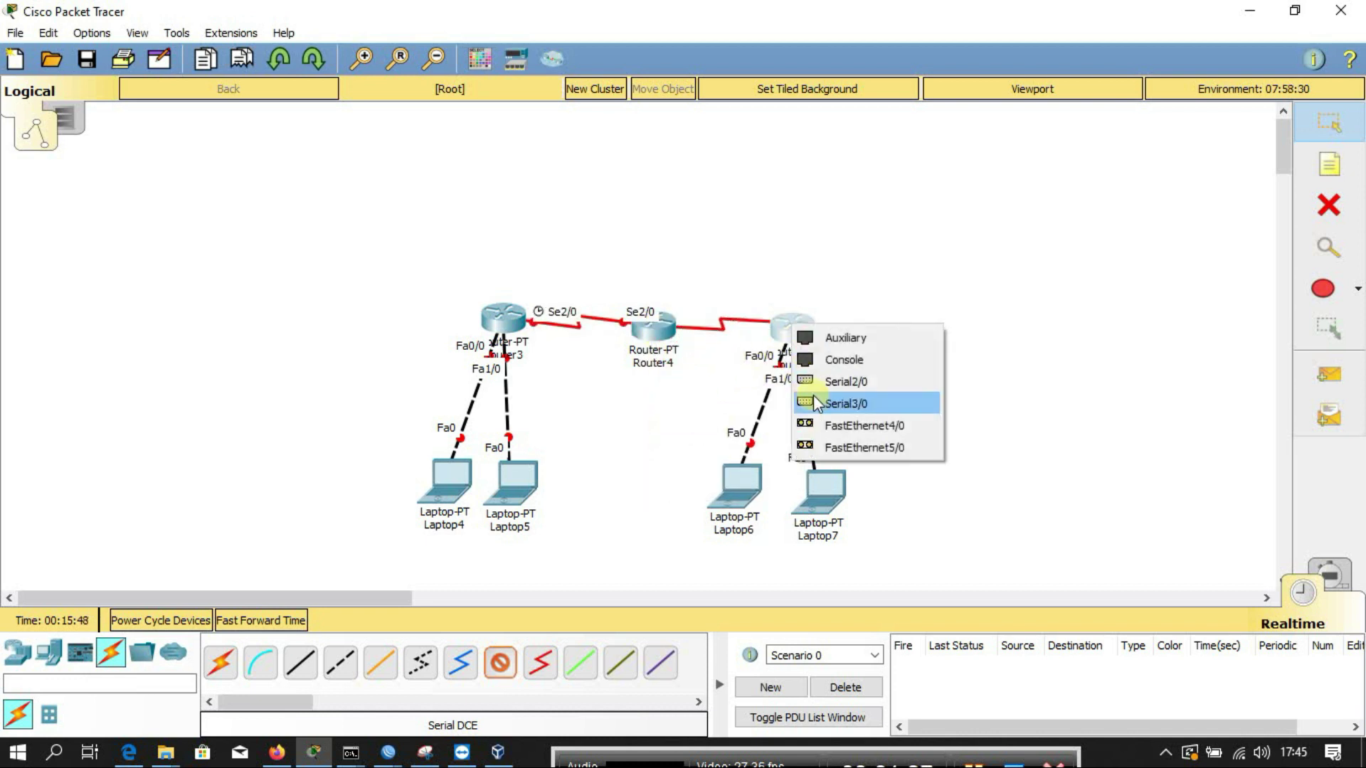
pyautogui.click(818, 403)
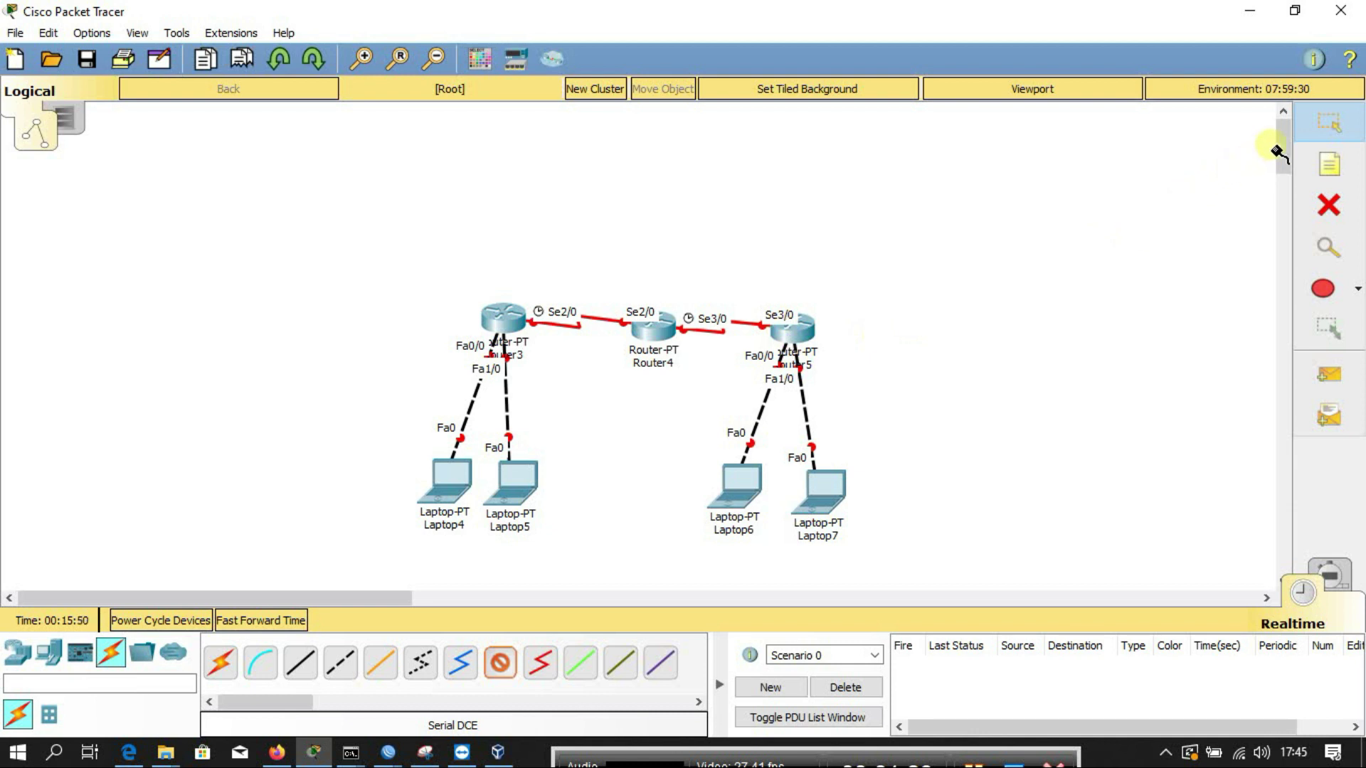
# Step: Move Router5, Router4 and Router3 slightly upward so that the three routers line up in an even row
pyautogui.click(1304, 129)
pyautogui.moveTo(791, 334); pyautogui.dragTo(789, 316)
pyautogui.moveTo(668, 328); pyautogui.dragTo(661, 313)
pyautogui.moveTo(493, 324); pyautogui.dragTo(475, 318)
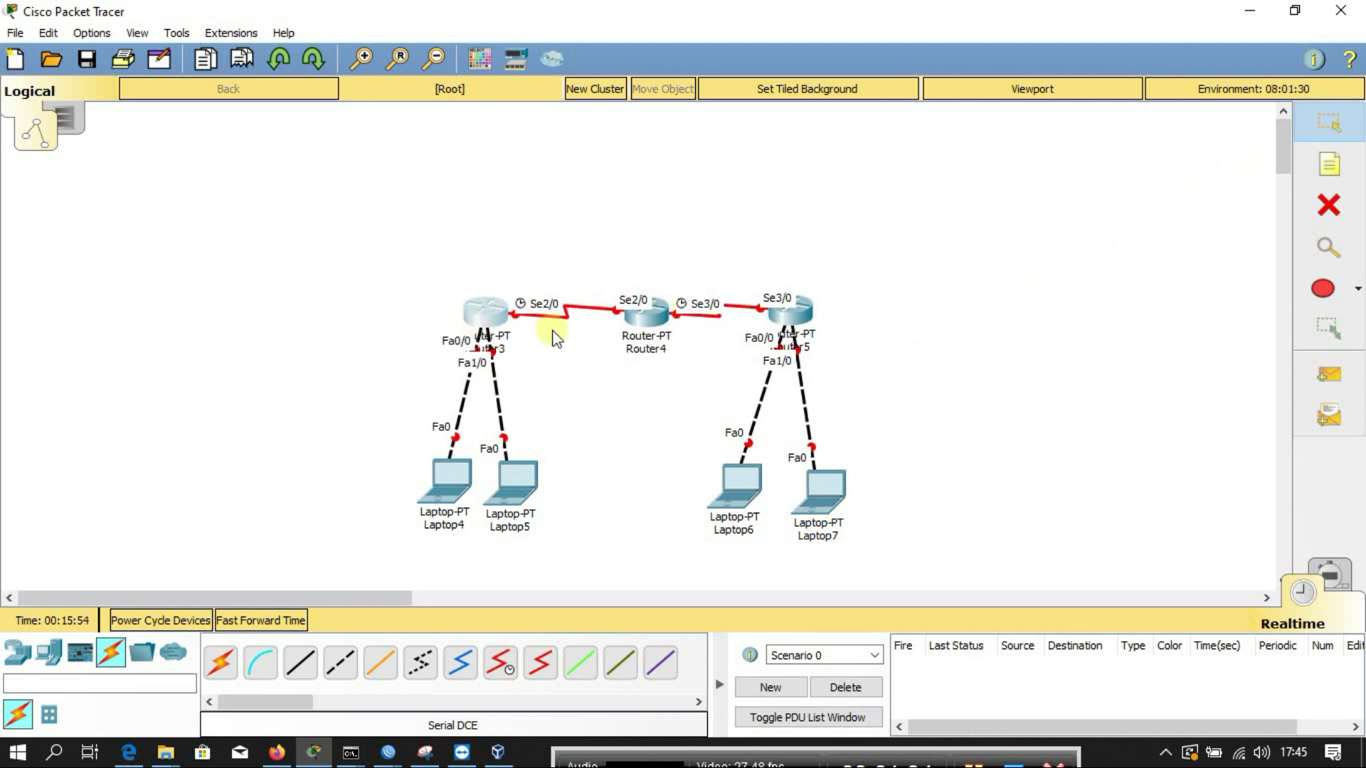
pyautogui.click(445, 473)
pyautogui.click(434, 135)
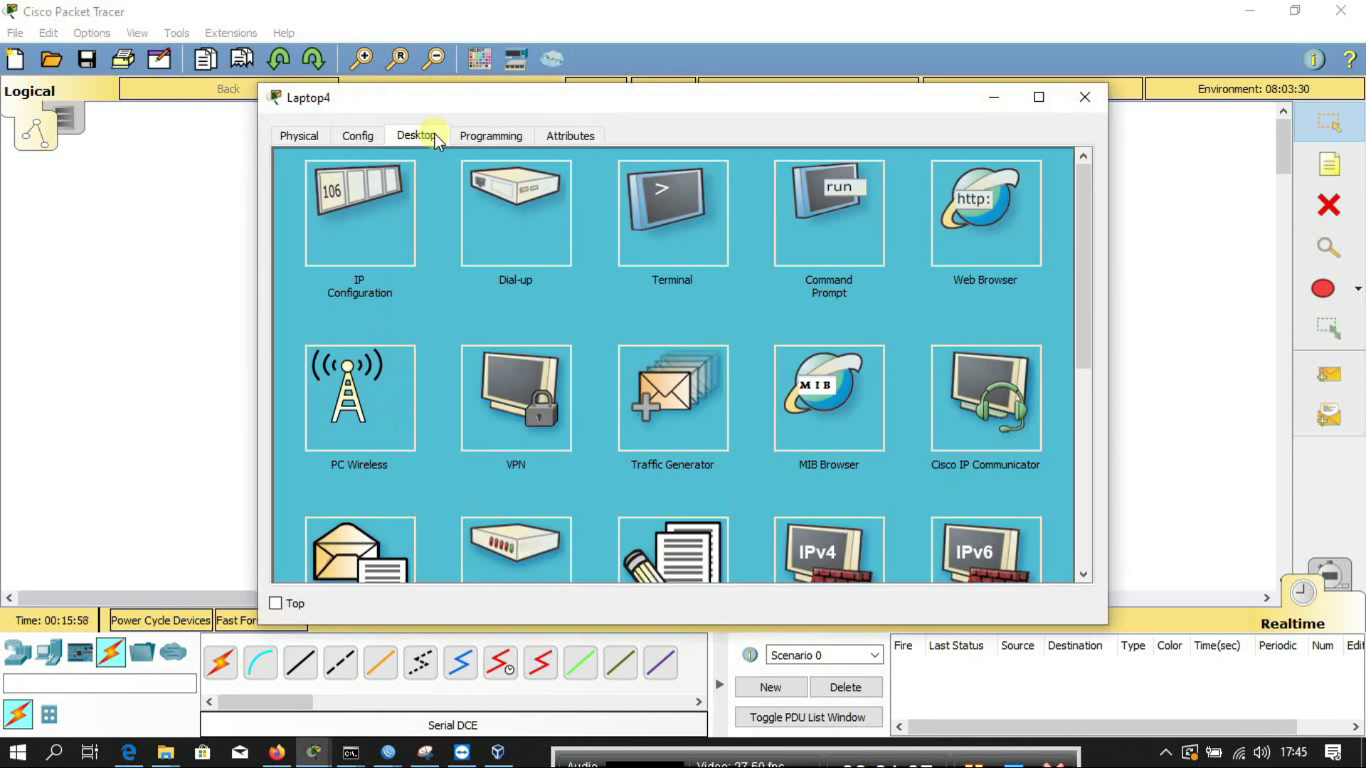
pyautogui.click(455, 214)
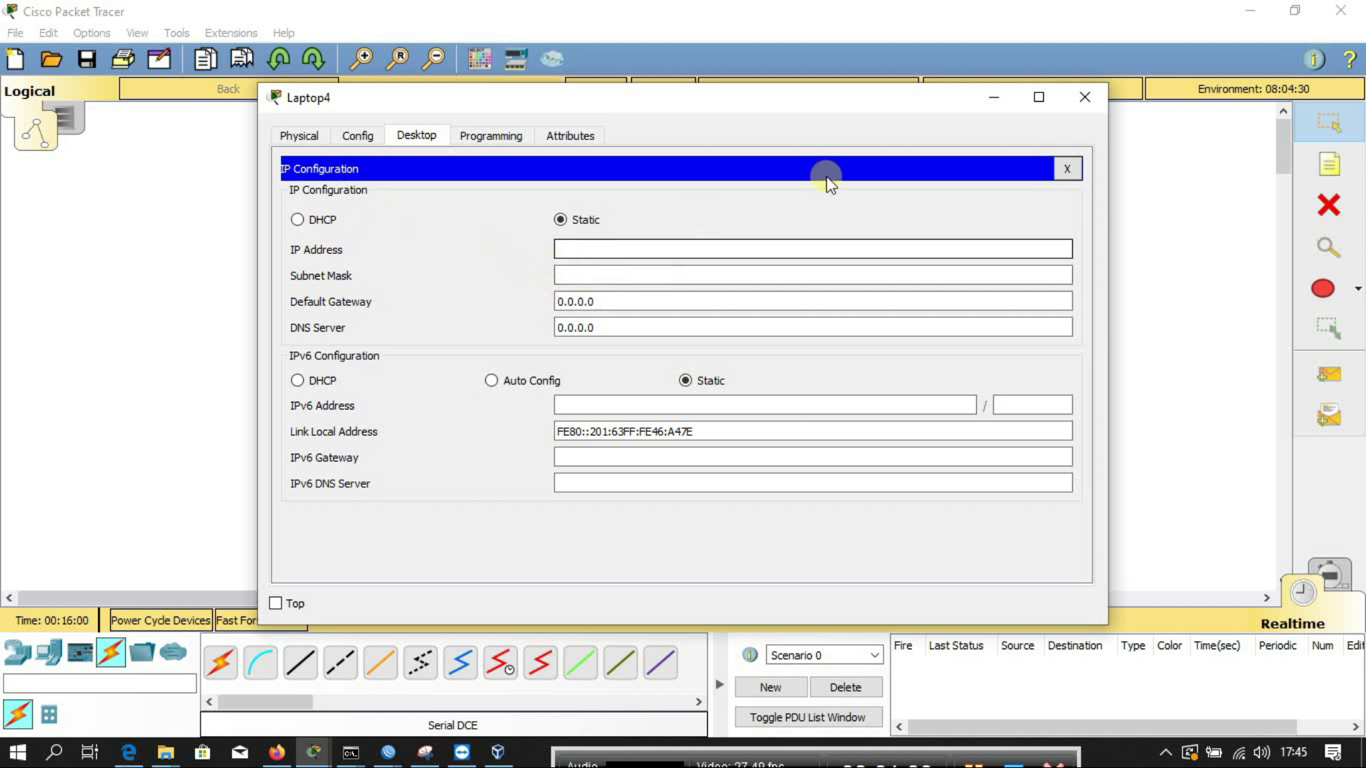
pyautogui.click(1083, 97)
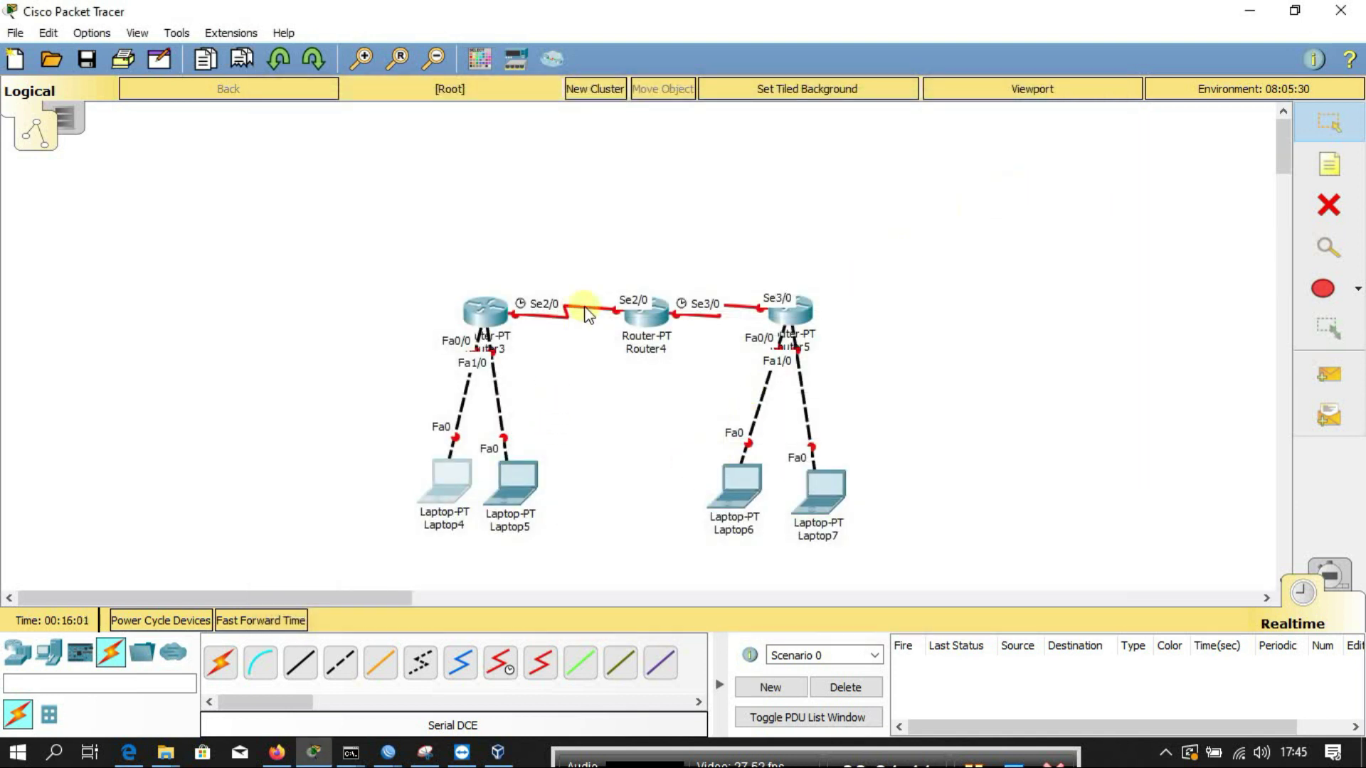
# Step: Open Router3's command line interface and enter global configuration mode from the terminal
pyautogui.click(490, 329)
pyautogui.click(530, 135)
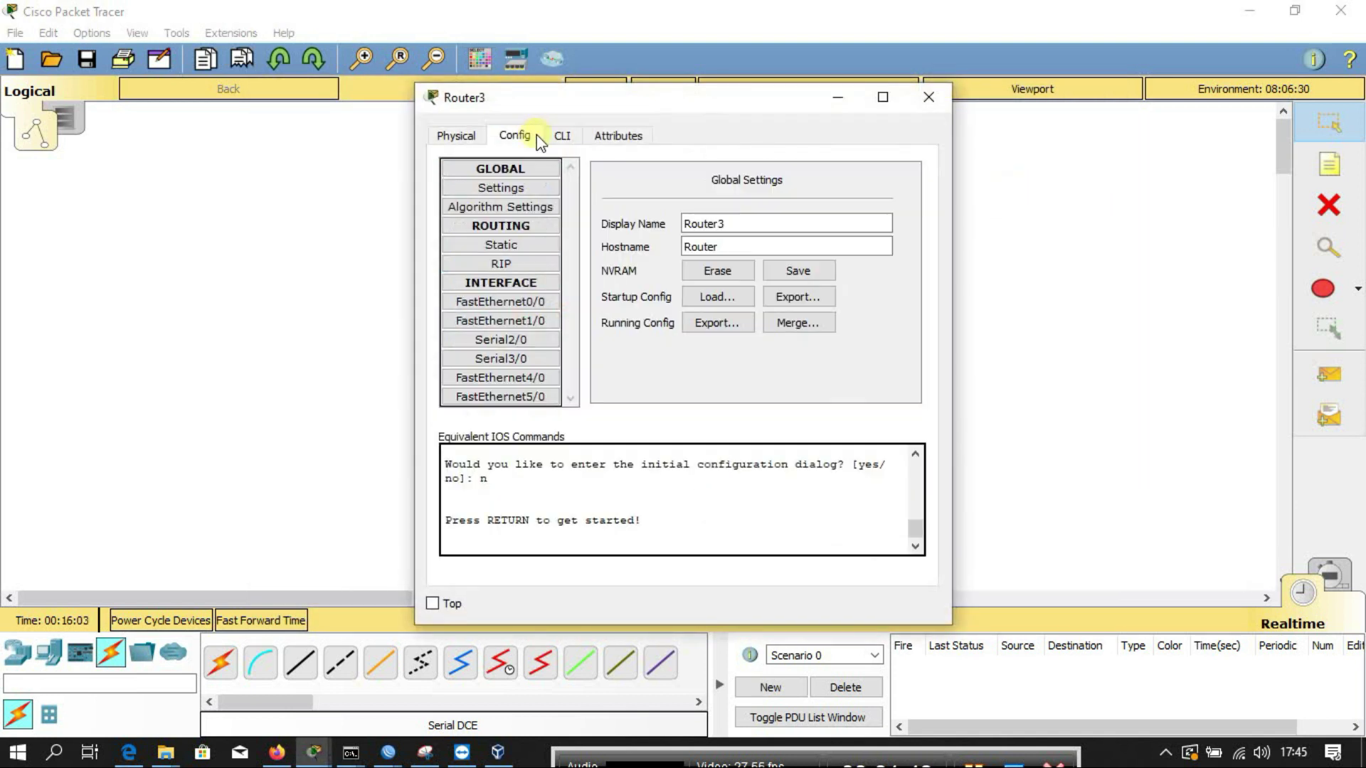
pyautogui.click(562, 135)
pyautogui.press('Return')
pyautogui.press('Return')
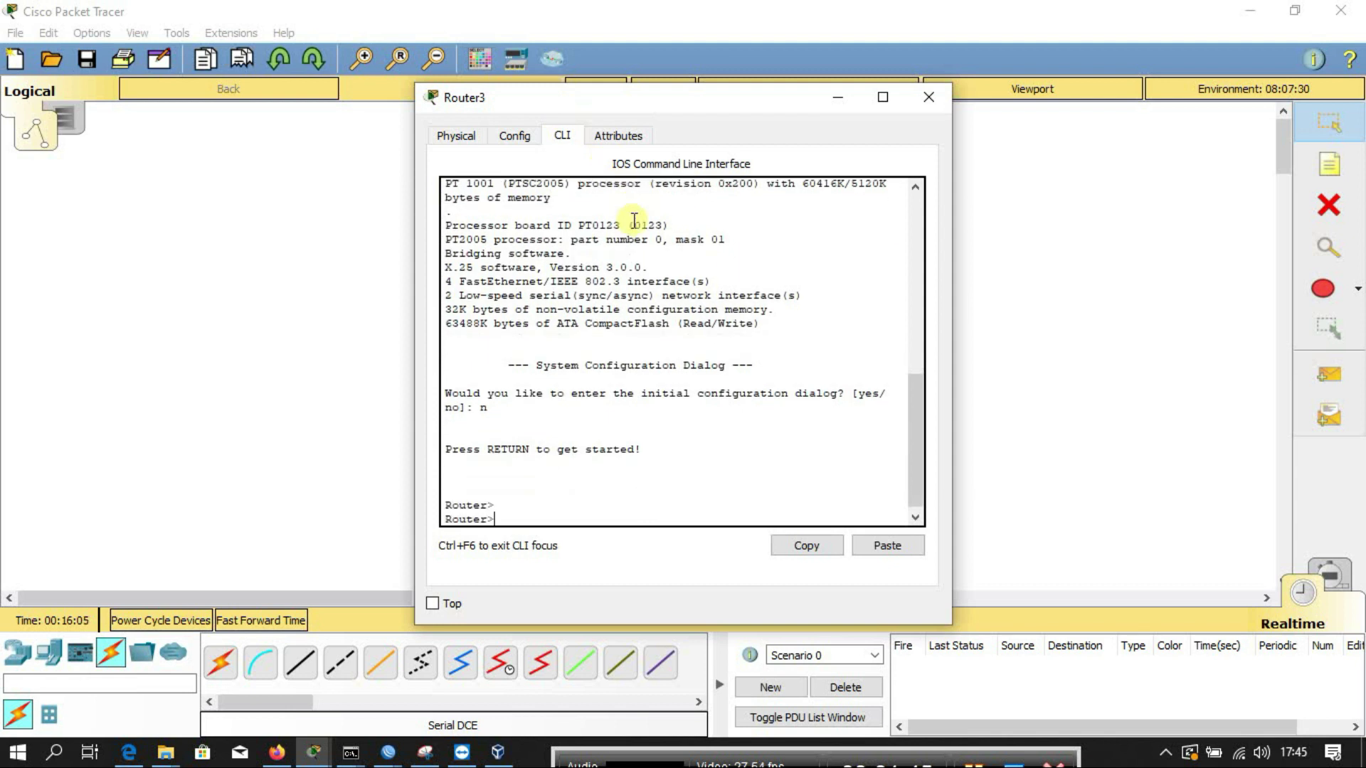
pyautogui.write('EN')
pyautogui.press('Return')
pyautogui.write('conf')
pyautogui.press('Return')
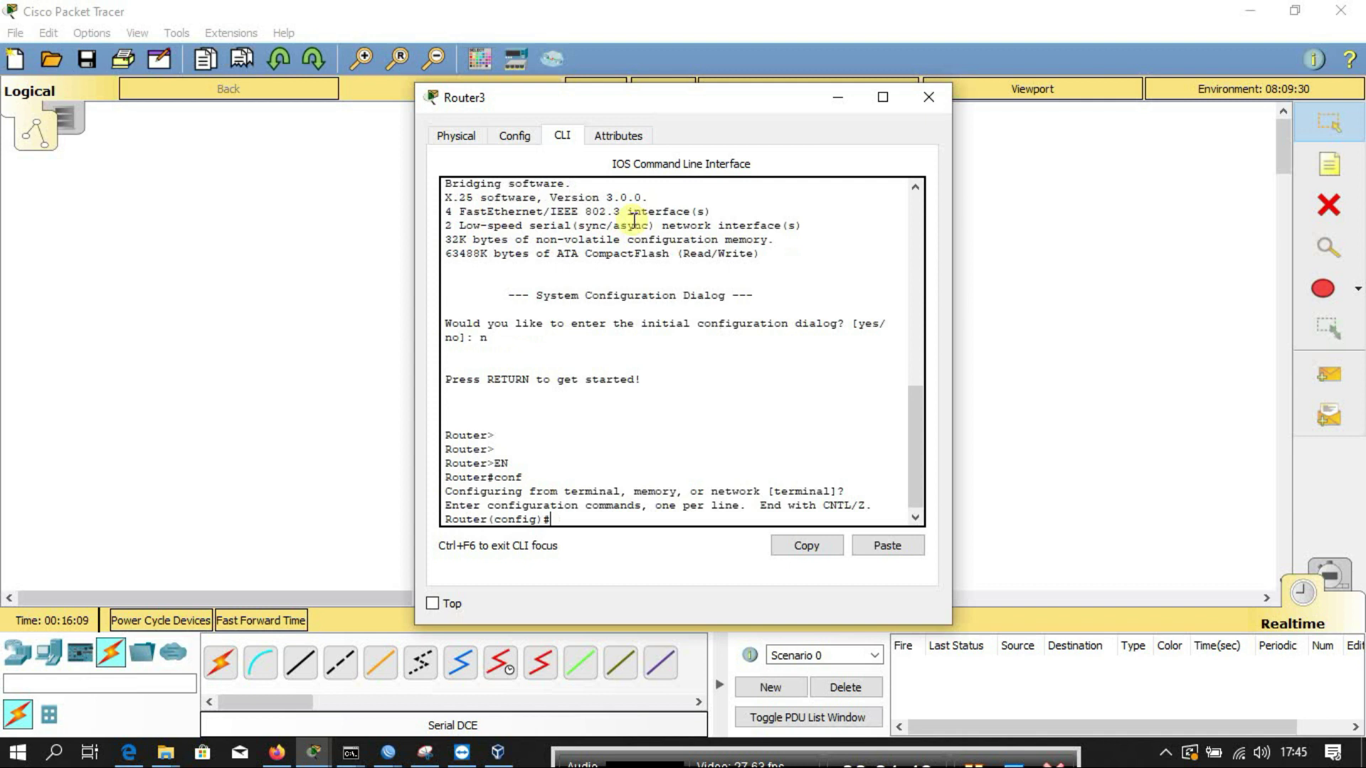
pyautogui.press('Return')
pyautogui.press('Return')
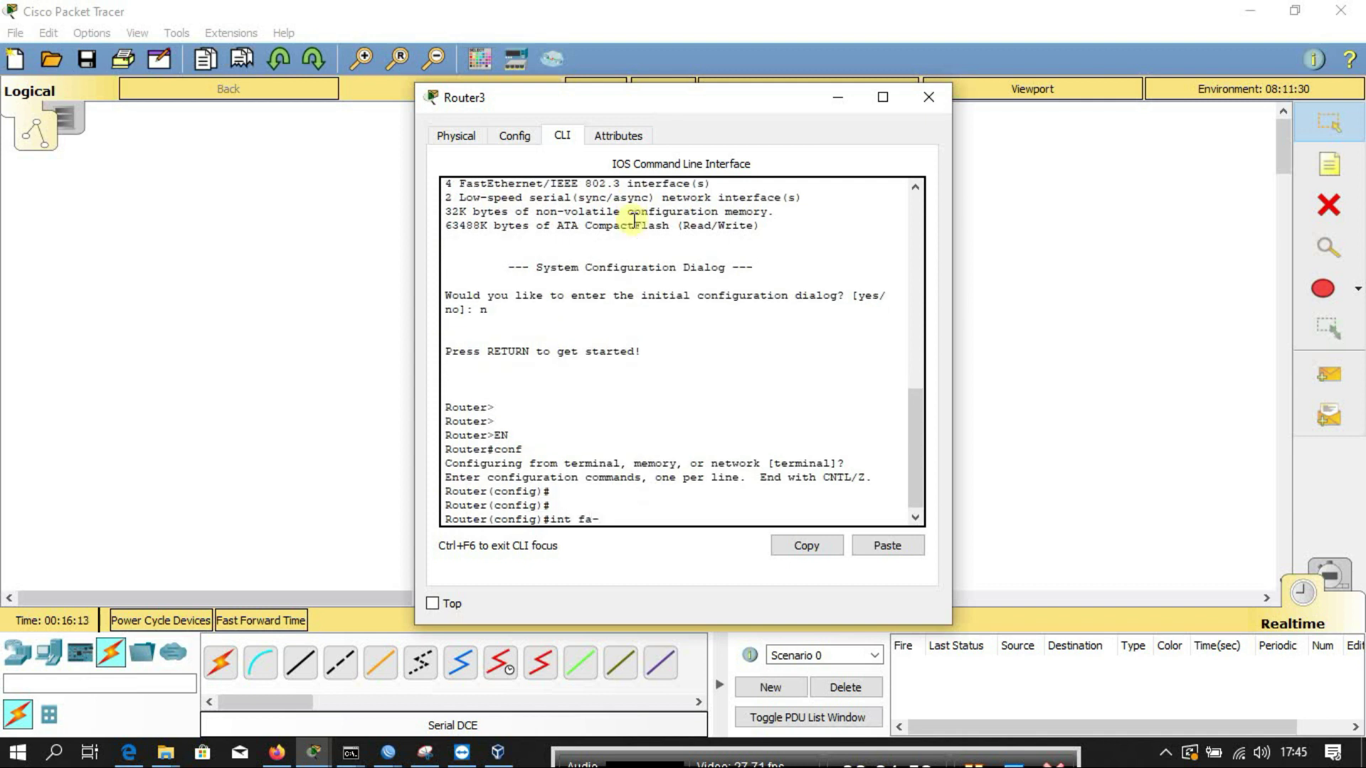
# Step: Assign IP address 192.168.1.1 with subnet mask 255.255.255.0 to Router3's FastEthernet0/0 interface
pyautogui.write('int fa0/0')
pyautogui.press('Return')
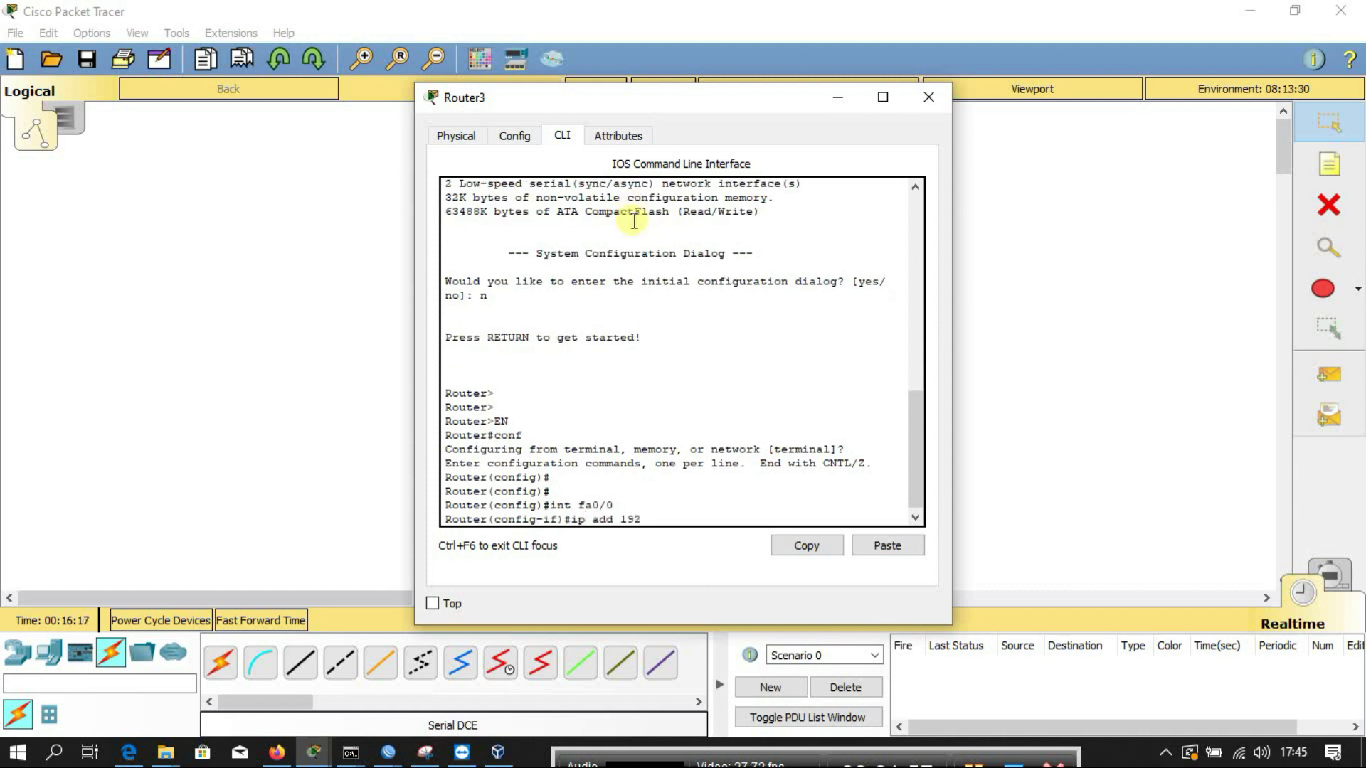
pyautogui.write('ip add 192.168.1.1 255.255.255.0')
pyautogui.press('Return')
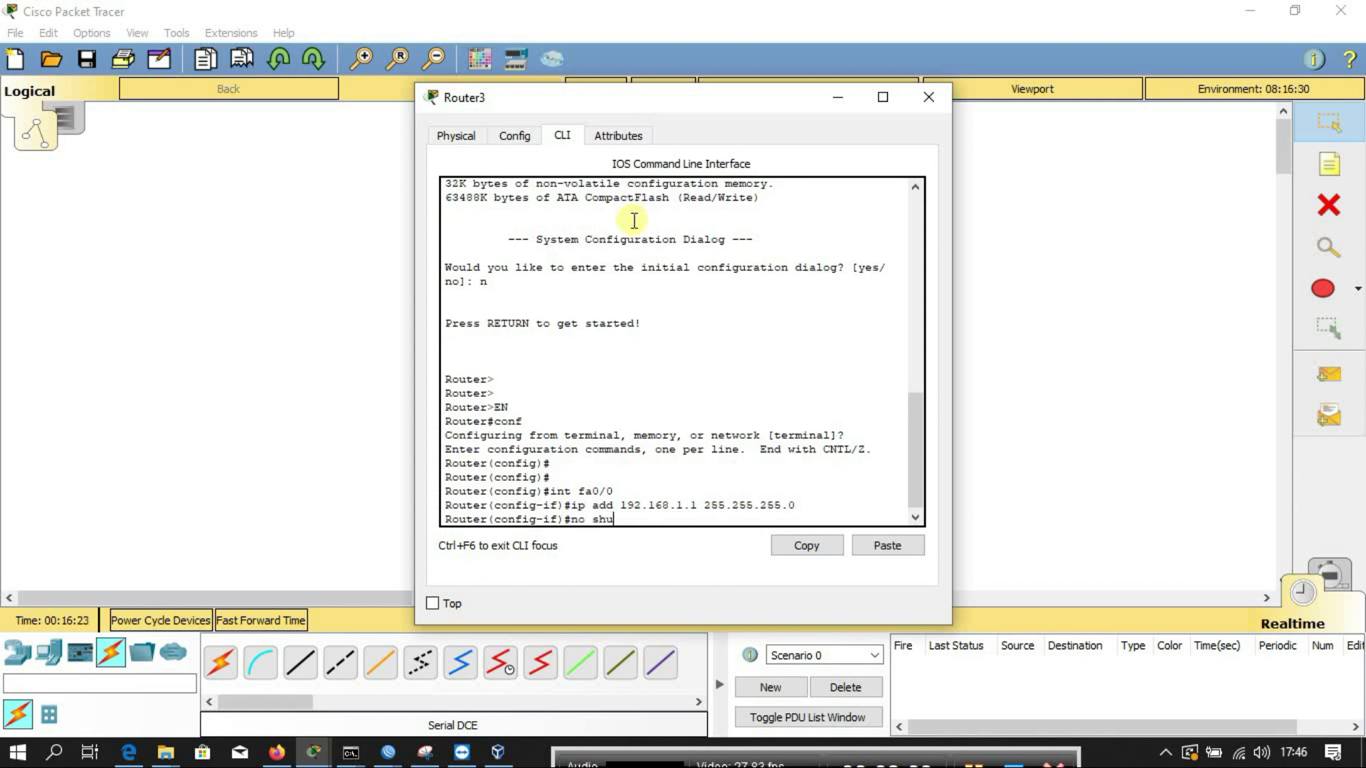
# Step: Enable Router3's FastEthernet0/0 interface with the no shut command
pyautogui.write('no shut')
pyautogui.press('Return')
pyautogui.press('Return')
pyautogui.press('Return')
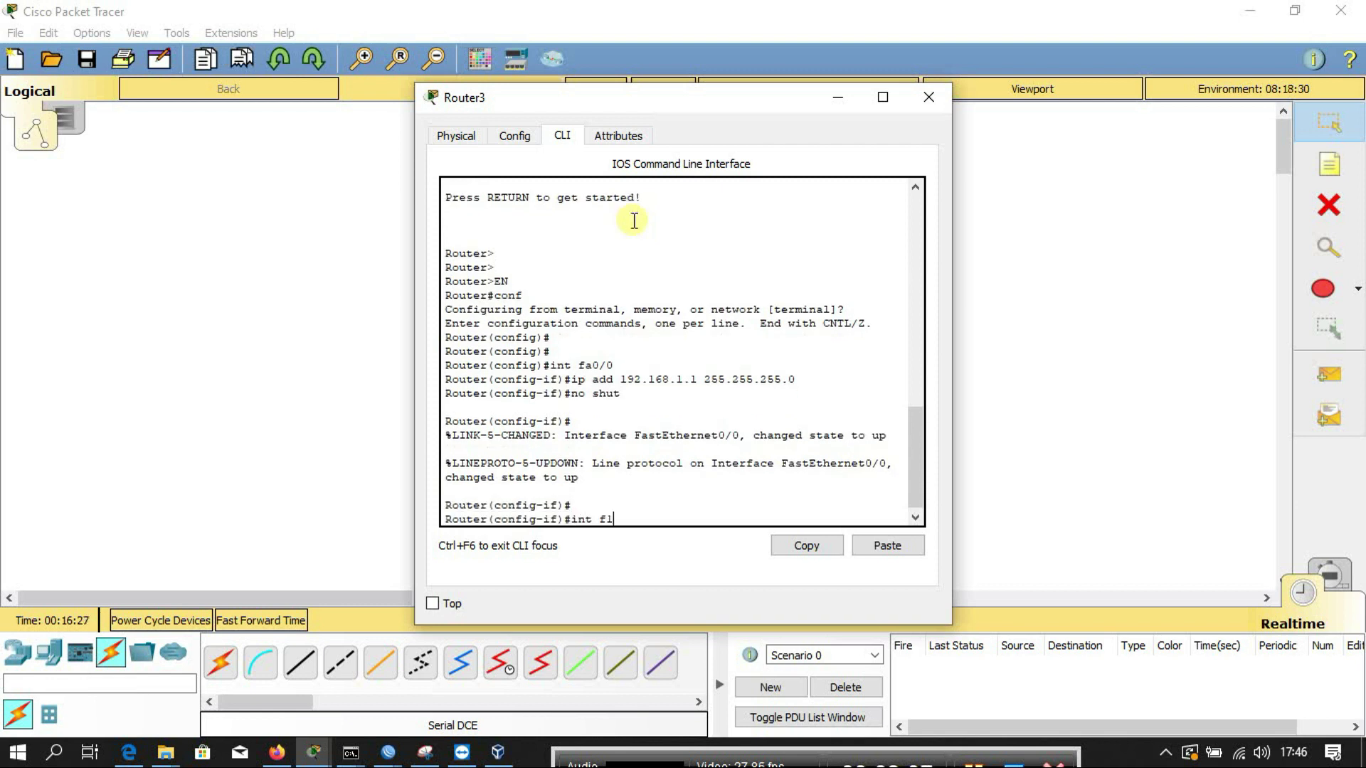
# Step: Assign IP address 192.168.2.1 with subnet mask 255.255.255.0 to Router3's FastEthernet1/0 interface and enable it
pyautogui.write('int f1/0')
pyautogui.press('Return')
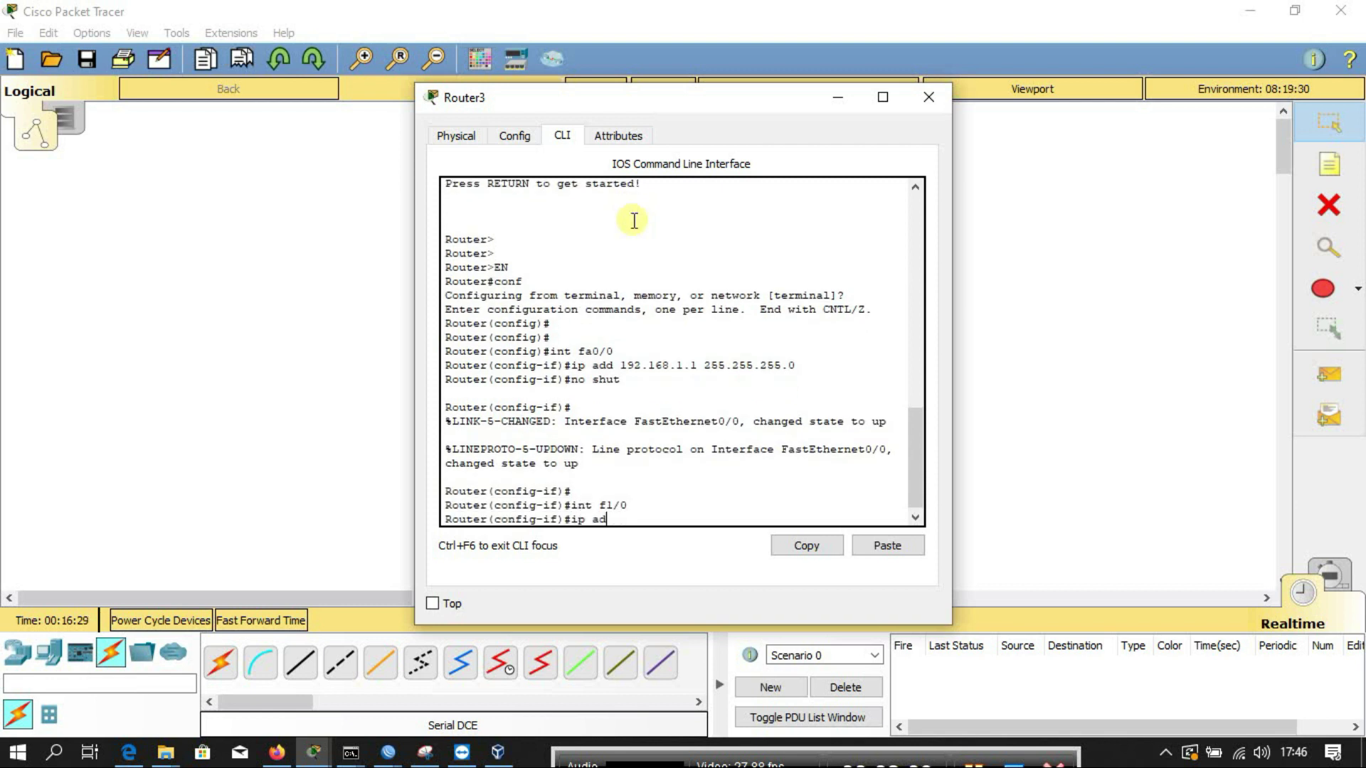
pyautogui.write('ip add 192.168.2.1 255.255.255.0')
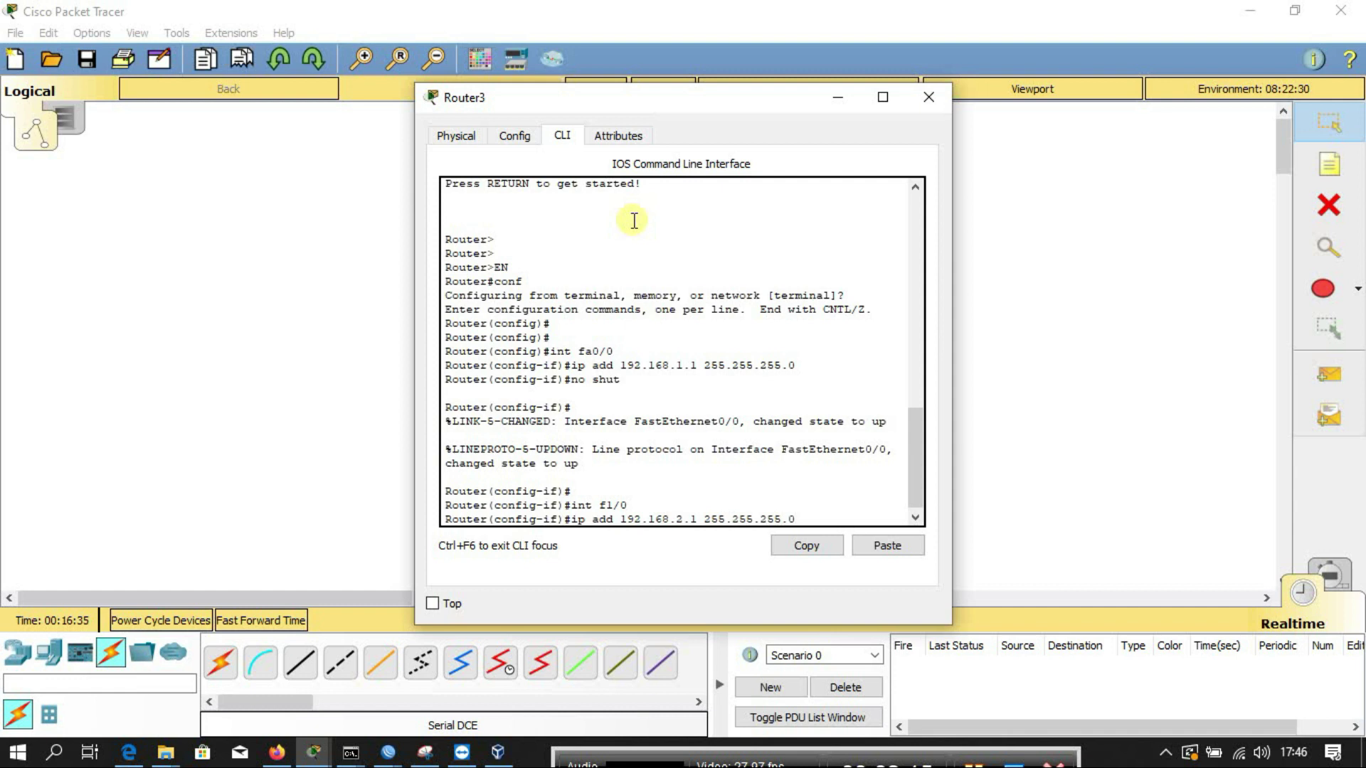
pyautogui.press('Return')
pyautogui.write('no s')
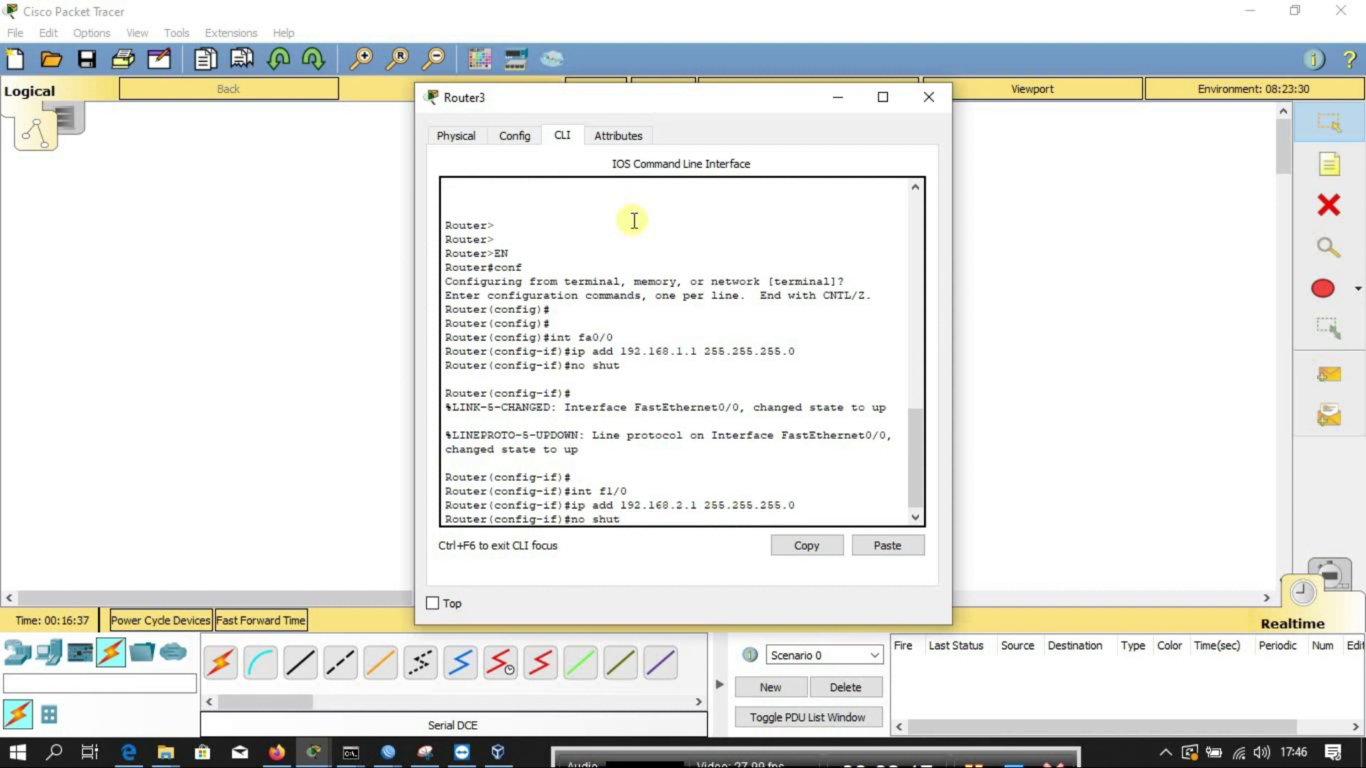
pyautogui.write('hut')
pyautogui.press('Return')
pyautogui.press('Return')
pyautogui.press('Return')
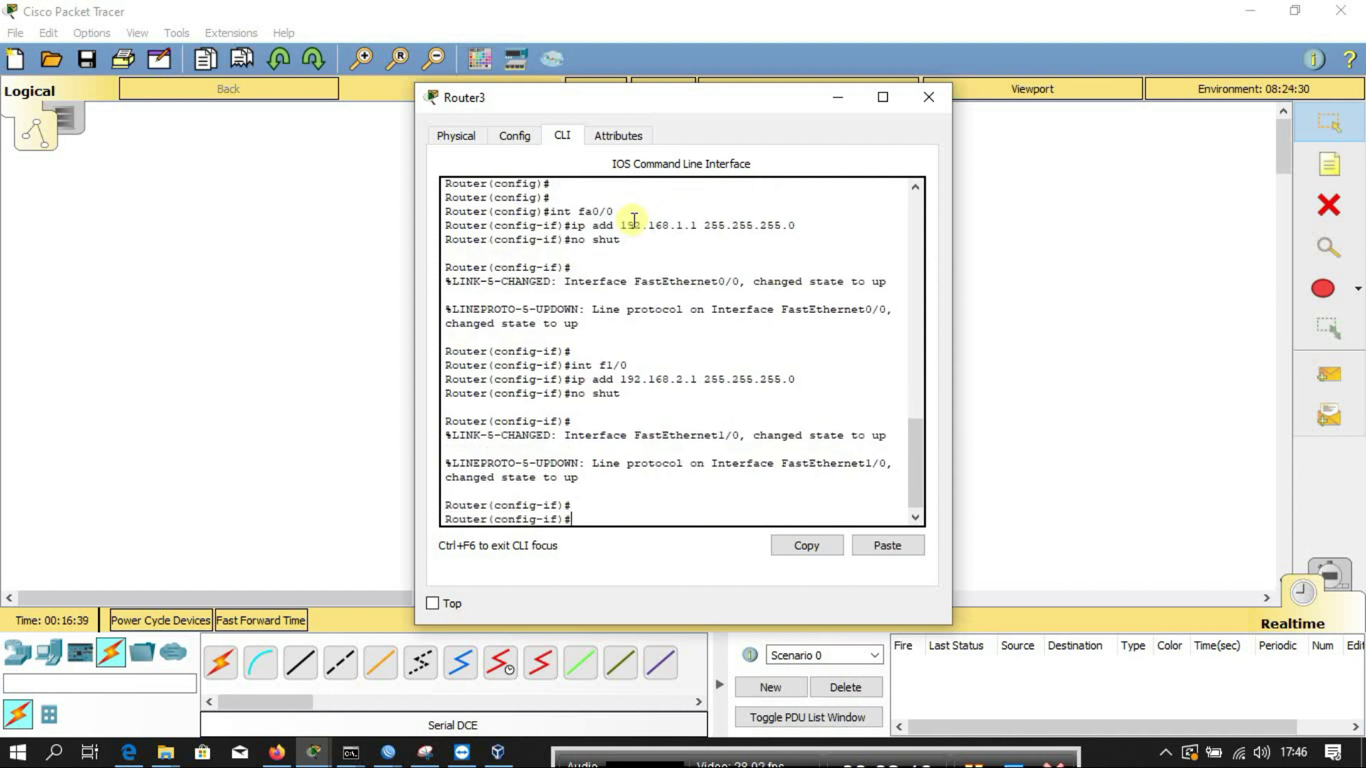
# Step: Assign IP address 10.10.10.1 with subnet mask 255.255.255.0 to Router3's Serial2/0 interface and enable it
pyautogui.write('int se2/0')
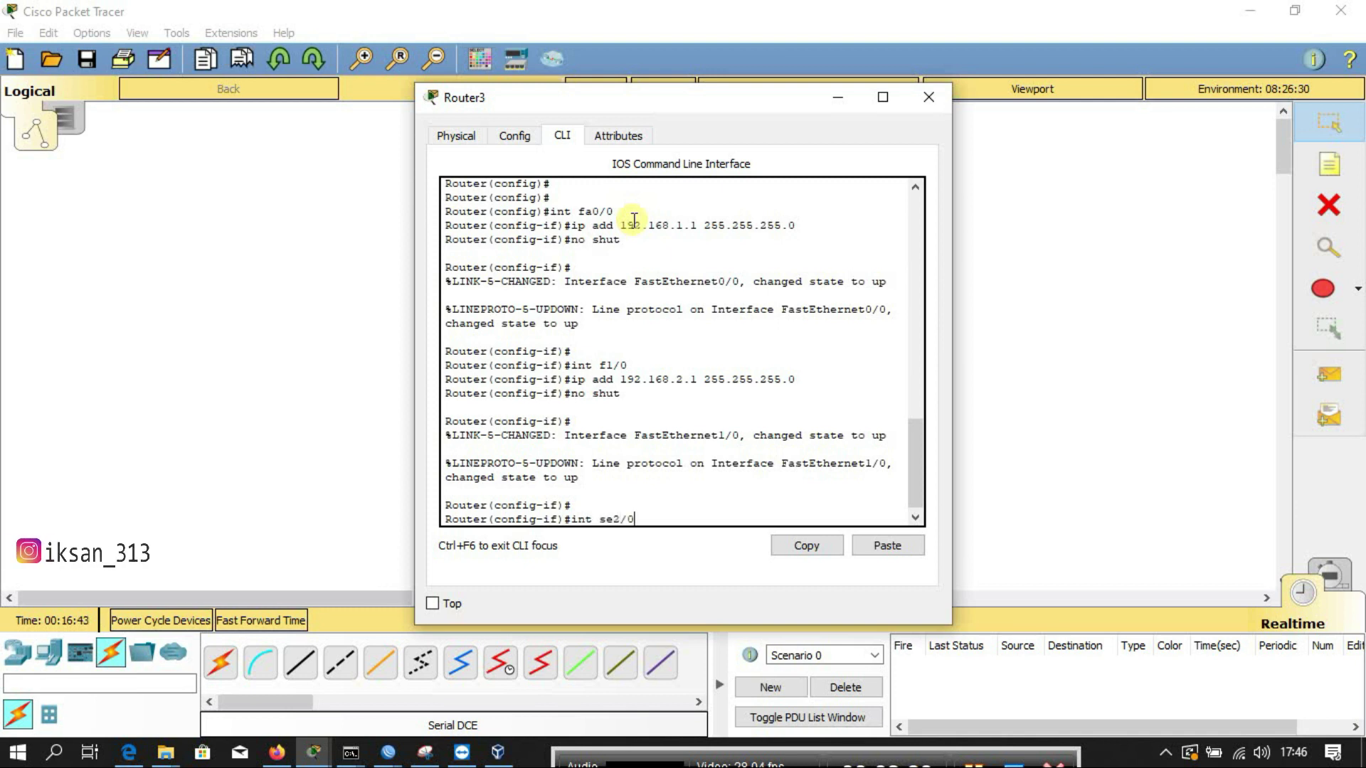
pyautogui.press('Return')
pyautogui.write('ip add 10.10.10.1 255.255.255.0')
pyautogui.press('Return')
pyautogui.write('no shut')
pyautogui.press('Return')
pyautogui.press('Return')
pyautogui.press('Return')
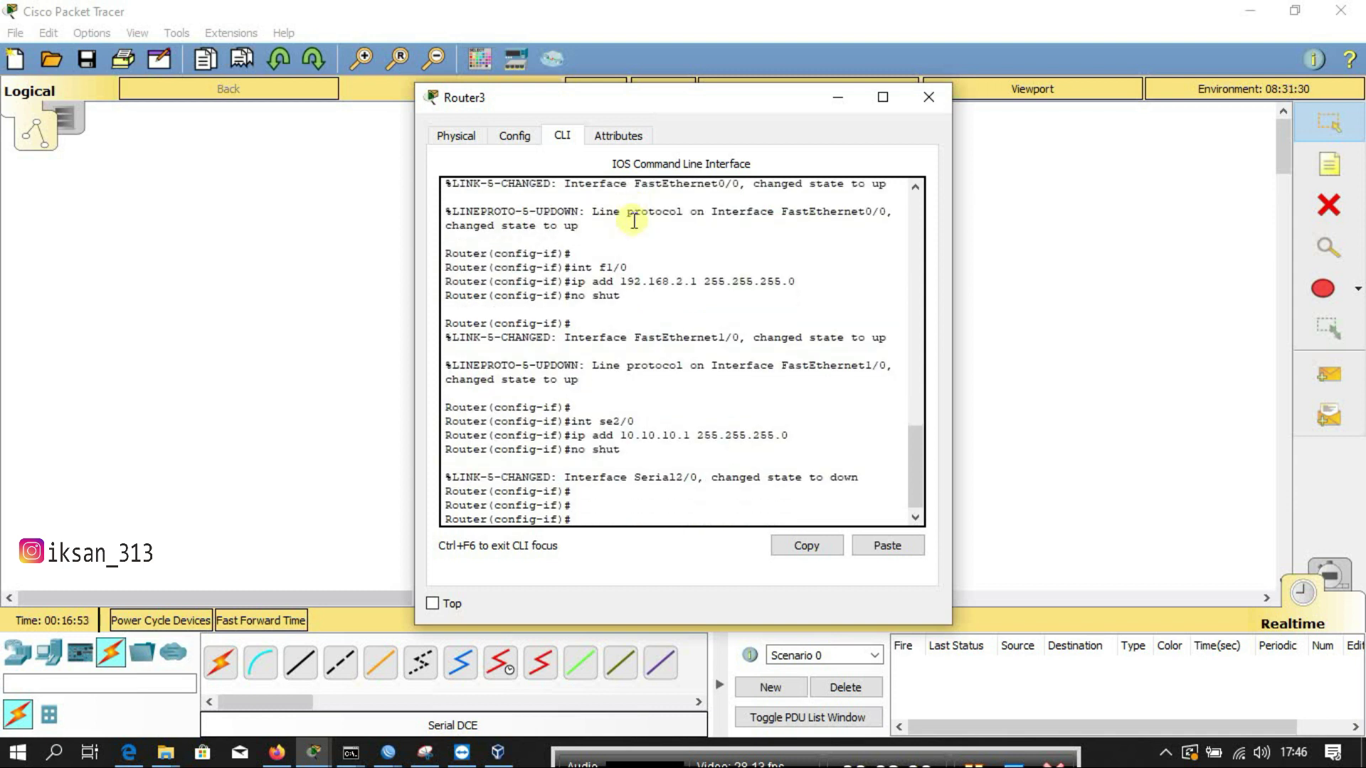
# Step: Start OSPF routing process 1 on Router3
pyautogui.write('ro')
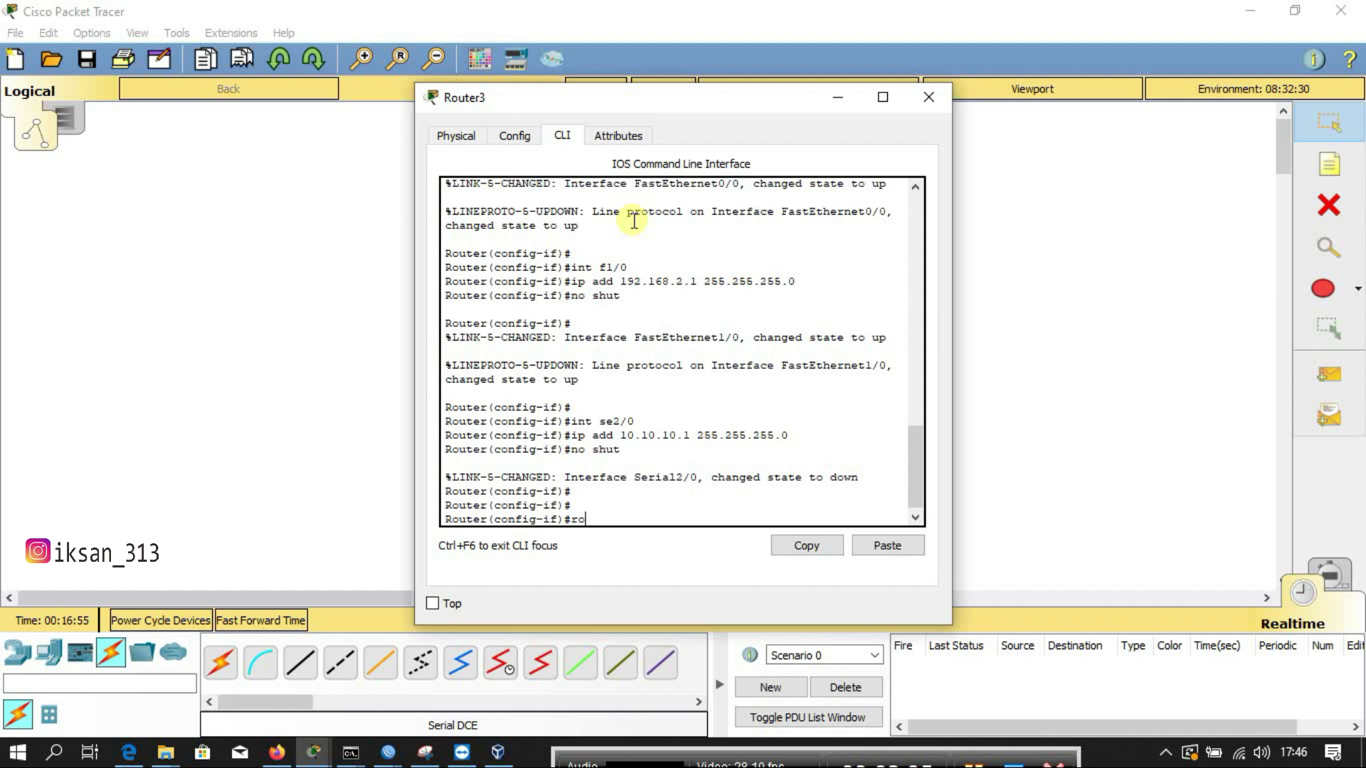
pyautogui.write('yter ')
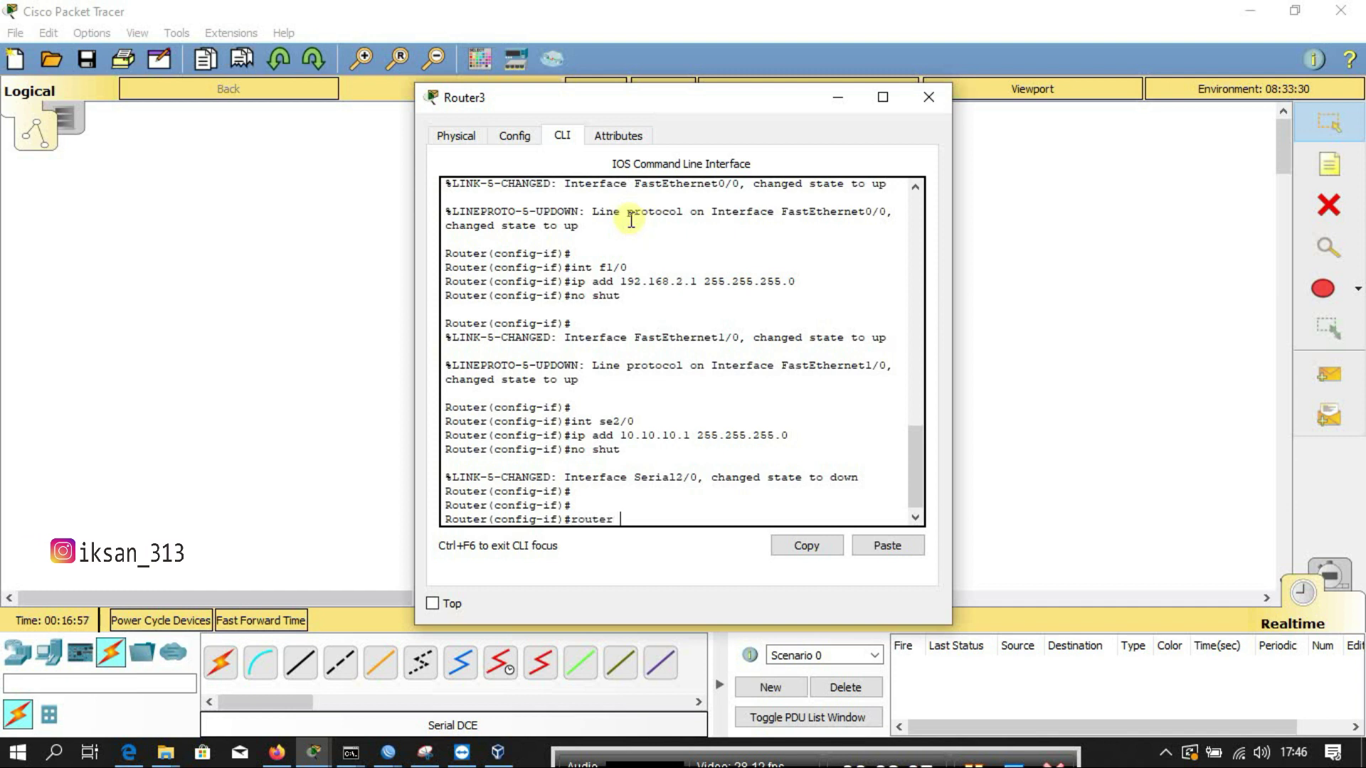
pyautogui.write('ospf')
pyautogui.press('Return')
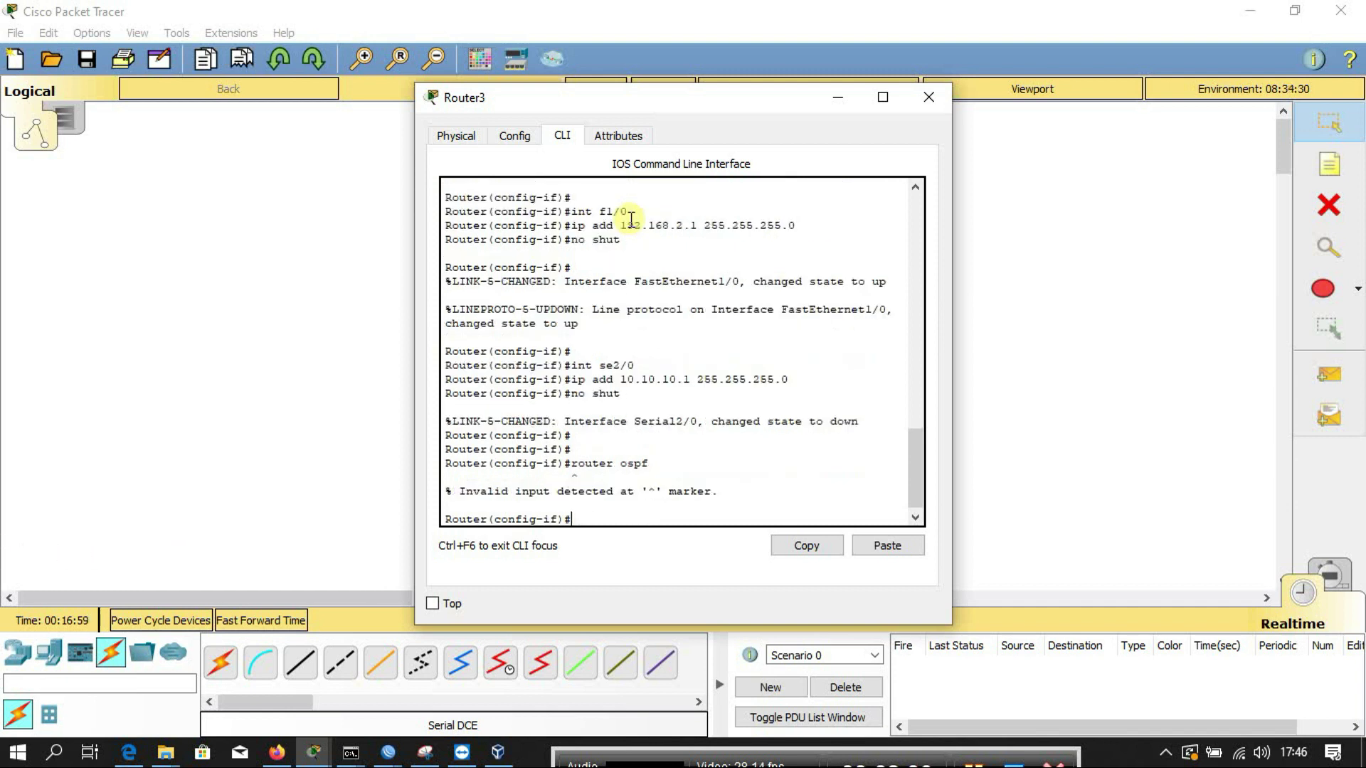
pyautogui.press('Up')
pyautogui.write('1')
pyautogui.press('Return')
# Step: Advertise networks 192.168.1.0 and 192.168.2.0 in Router3's OSPF process with wildcard mask 0.0.0.255 in area 0
pyautogui.write('network')
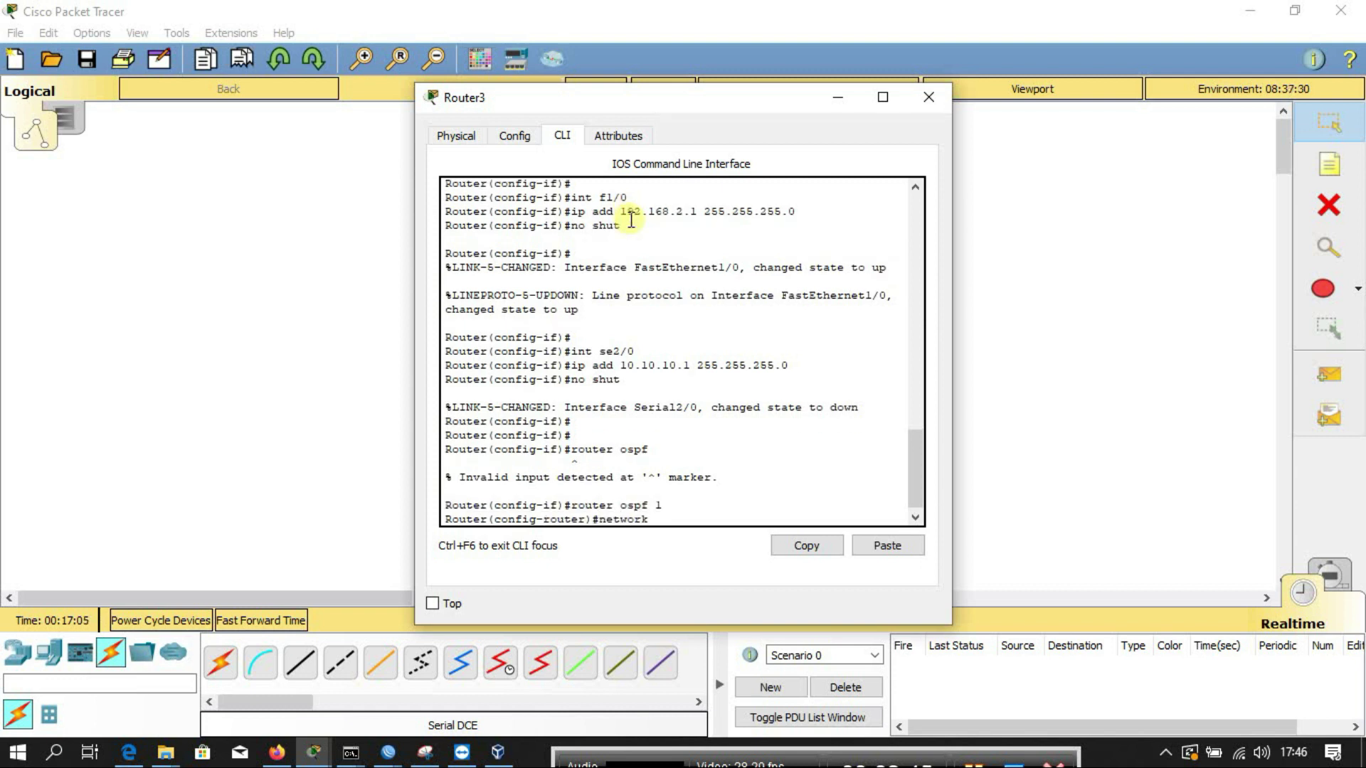
pyautogui.write(' 192.168.1.0 0.0.0.255 area 0')
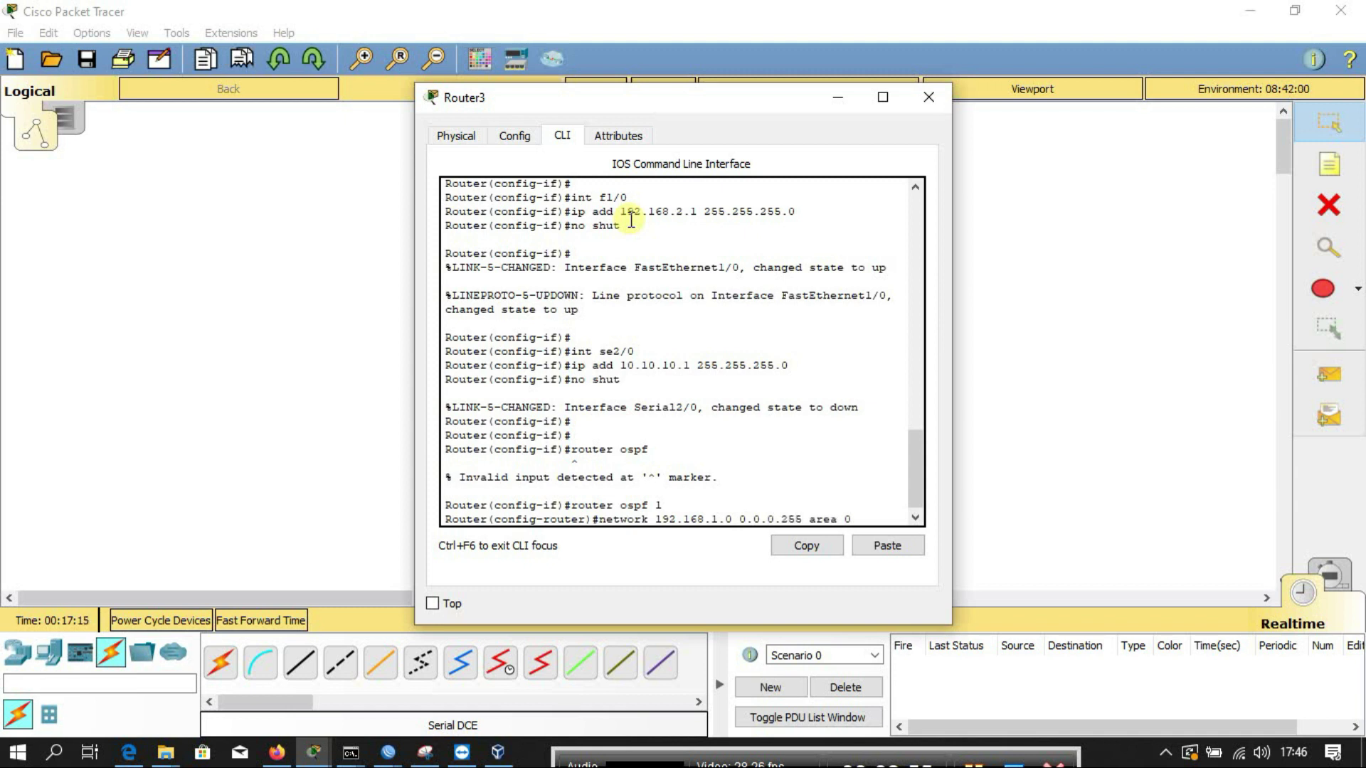
pyautogui.press('Return')
pyautogui.press('Up')
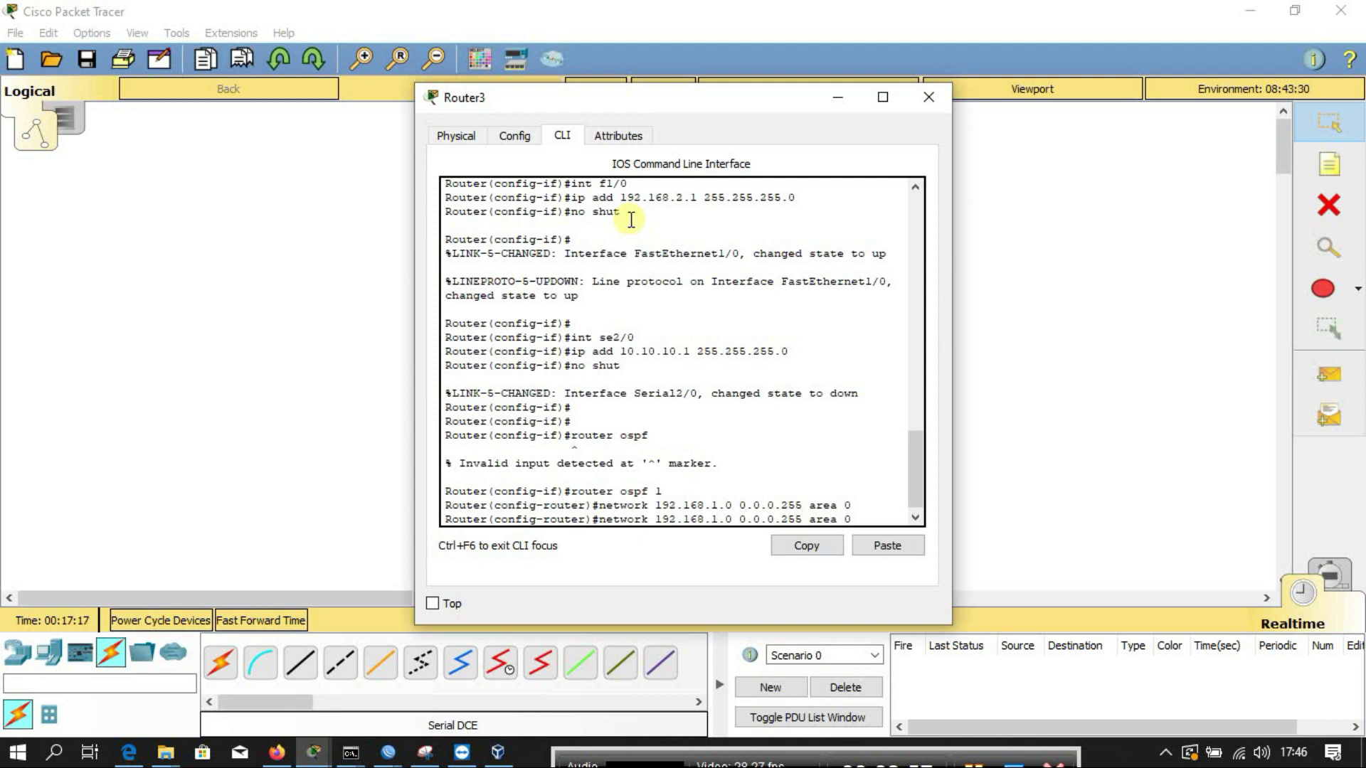
pyautogui.press('Return')
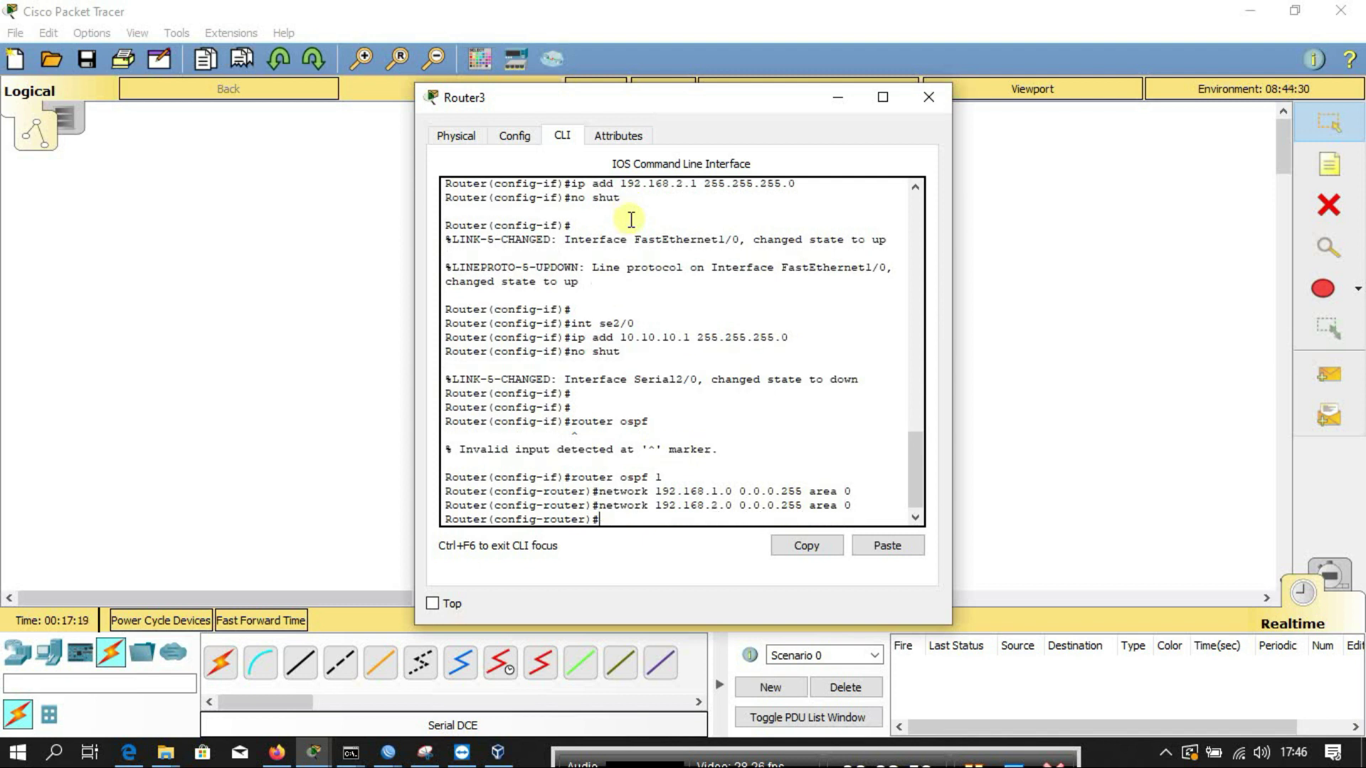
# Step: Advertise network 10.10.10.0 with wildcard mask 0.0.0.255 in area 0 of Router3's OSPF process
pyautogui.press('Up')
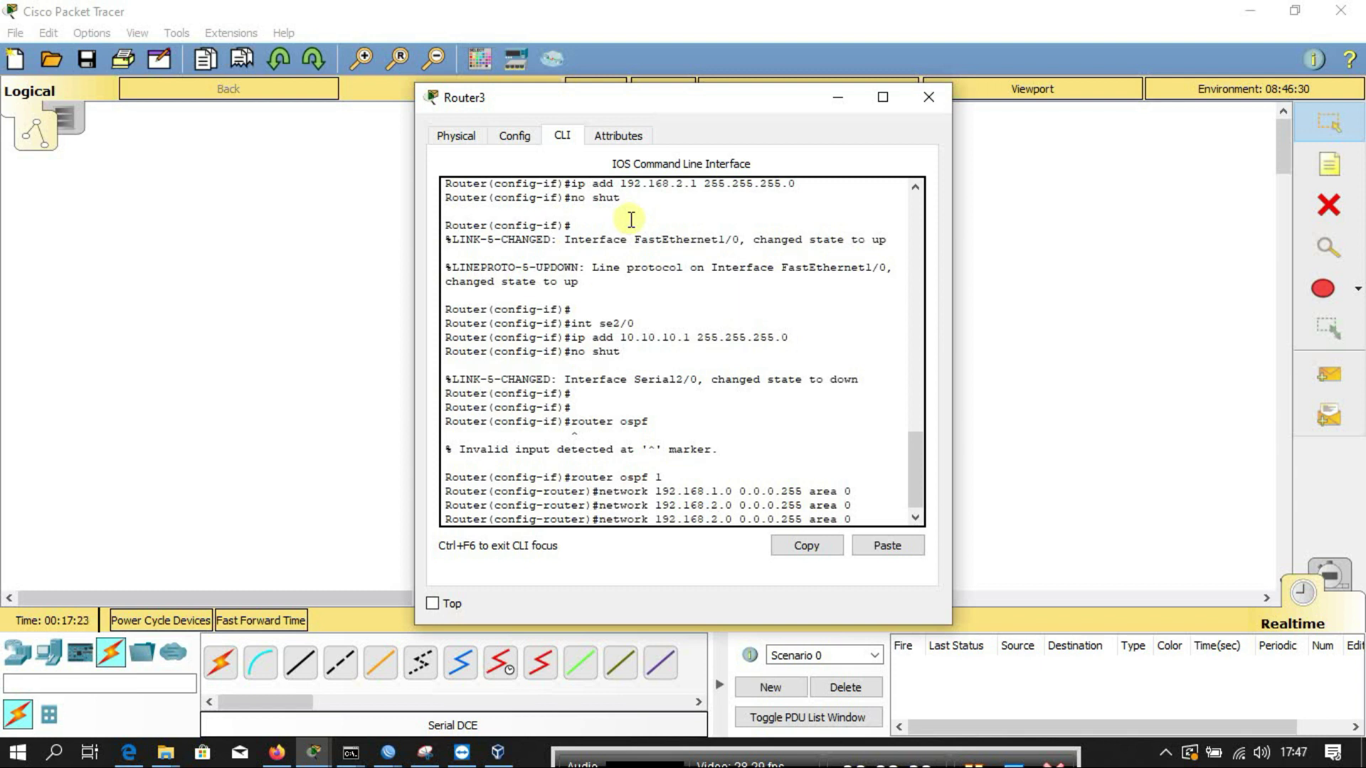
pyautogui.press('BackSpace')
pyautogui.press('BackSpace')
pyautogui.press('BackSpace')
pyautogui.press('BackSpace')
pyautogui.press('BackSpace')
pyautogui.press('BackSpace')
pyautogui.press('BackSpace')
pyautogui.press('BackSpace')
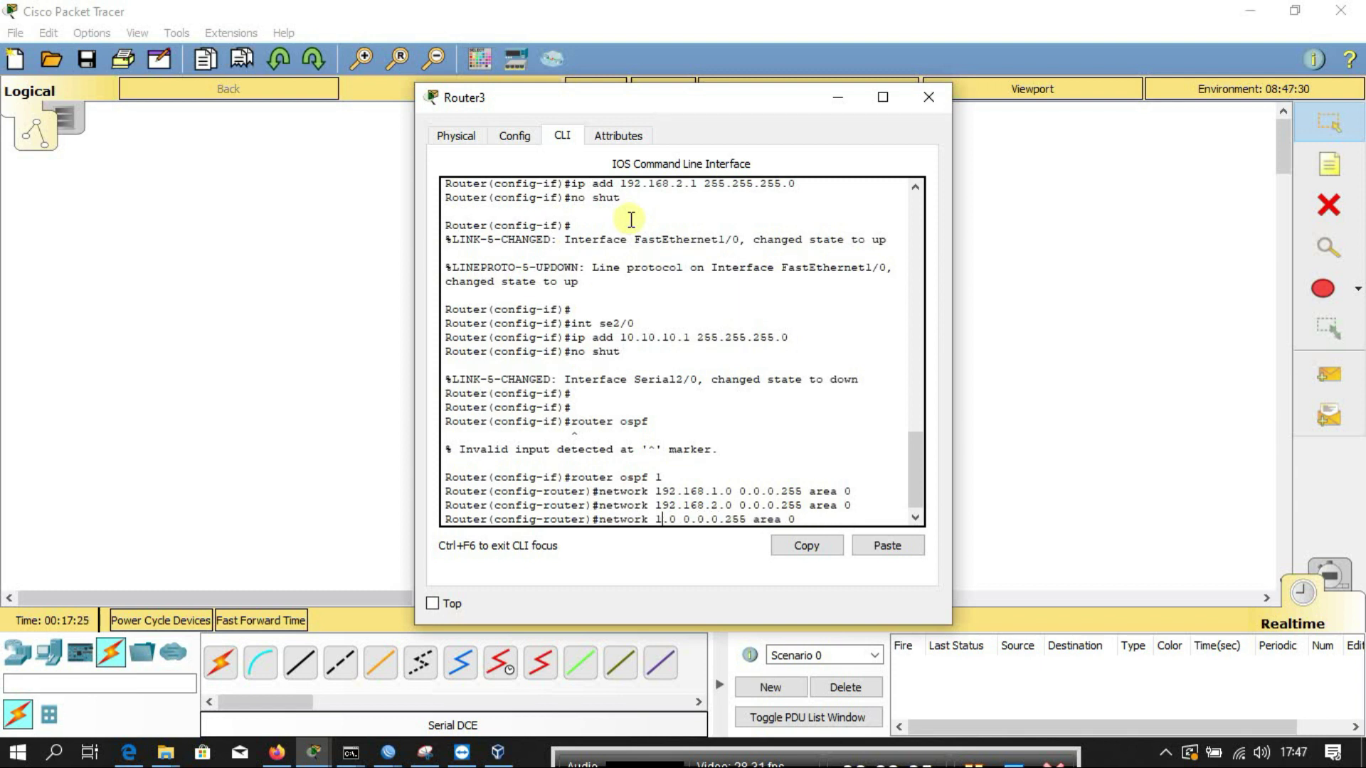
pyautogui.write('0.10.10')
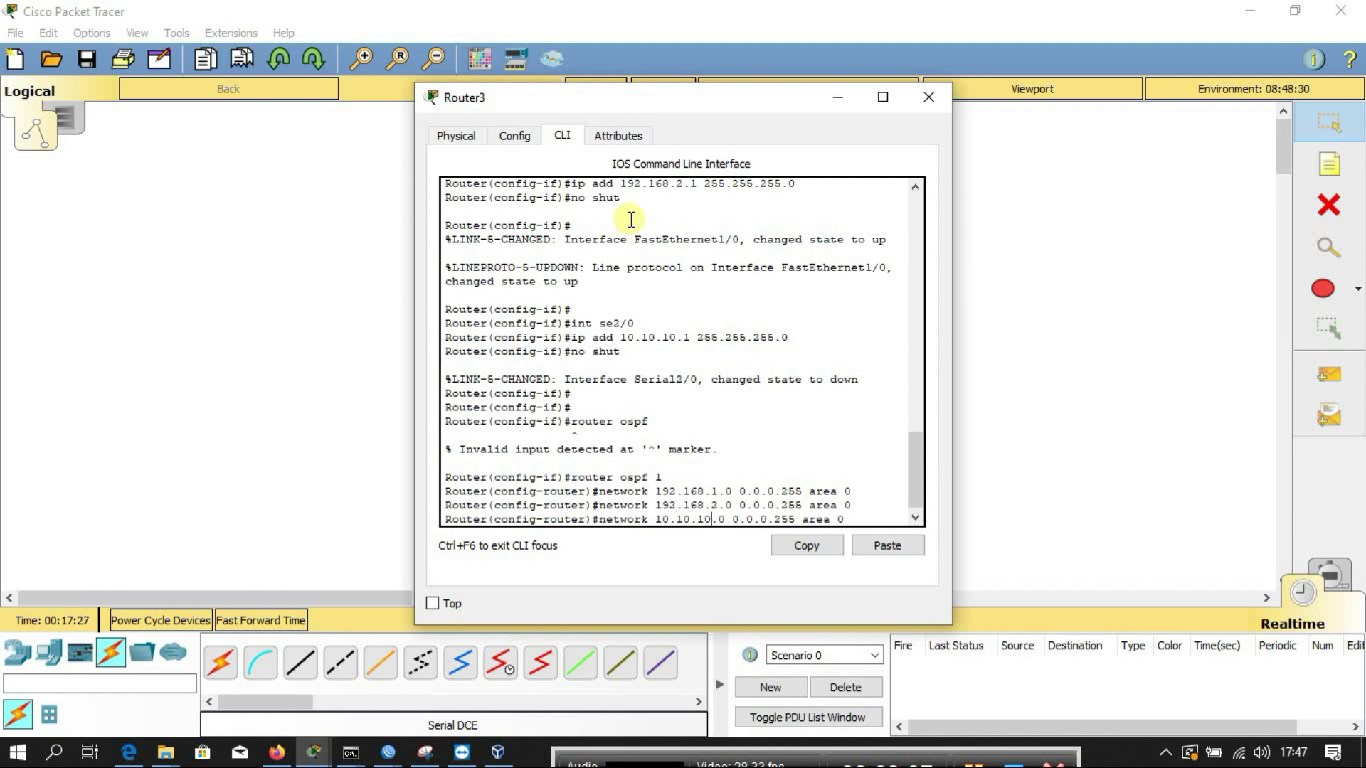
pyautogui.press('Return')
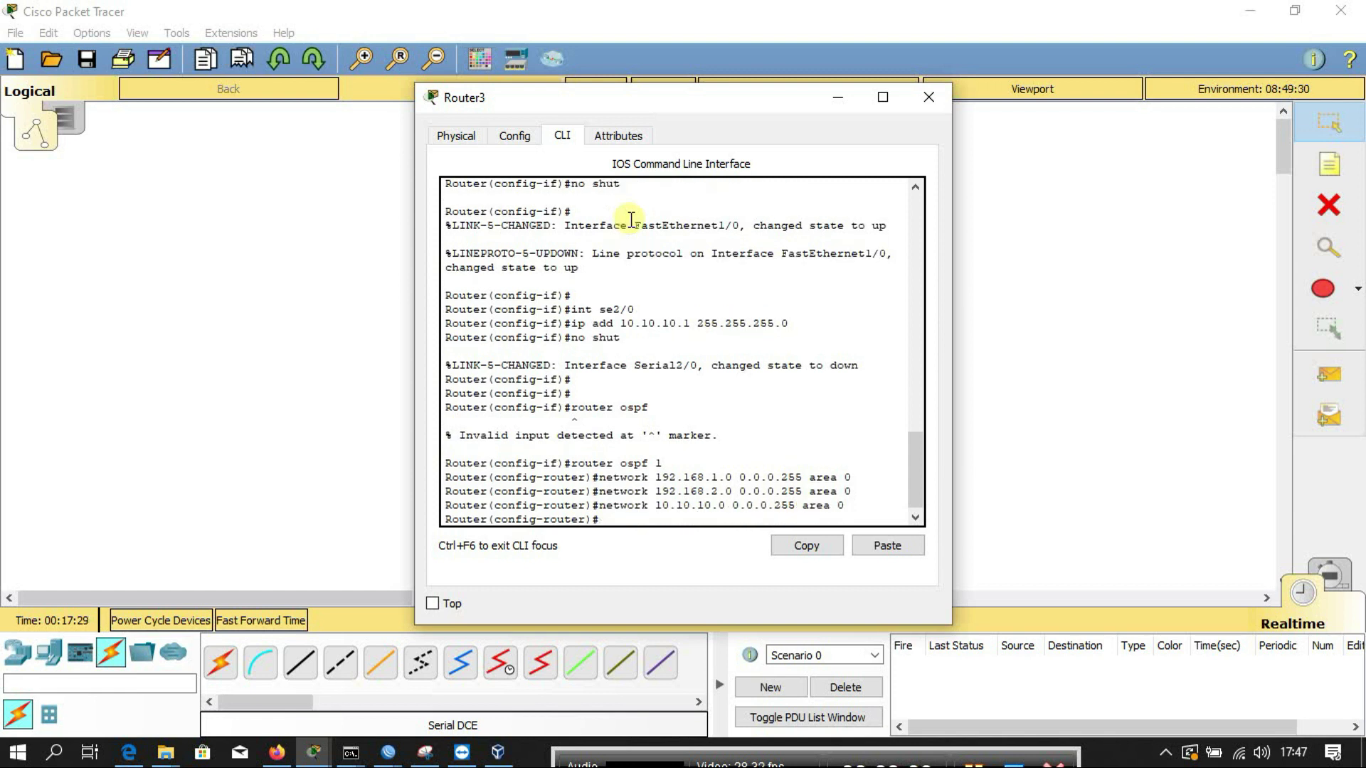
# Step: Save Router3's running configuration with do wr and close its device window
pyautogui.write('do wr')
pyautogui.press('Return')
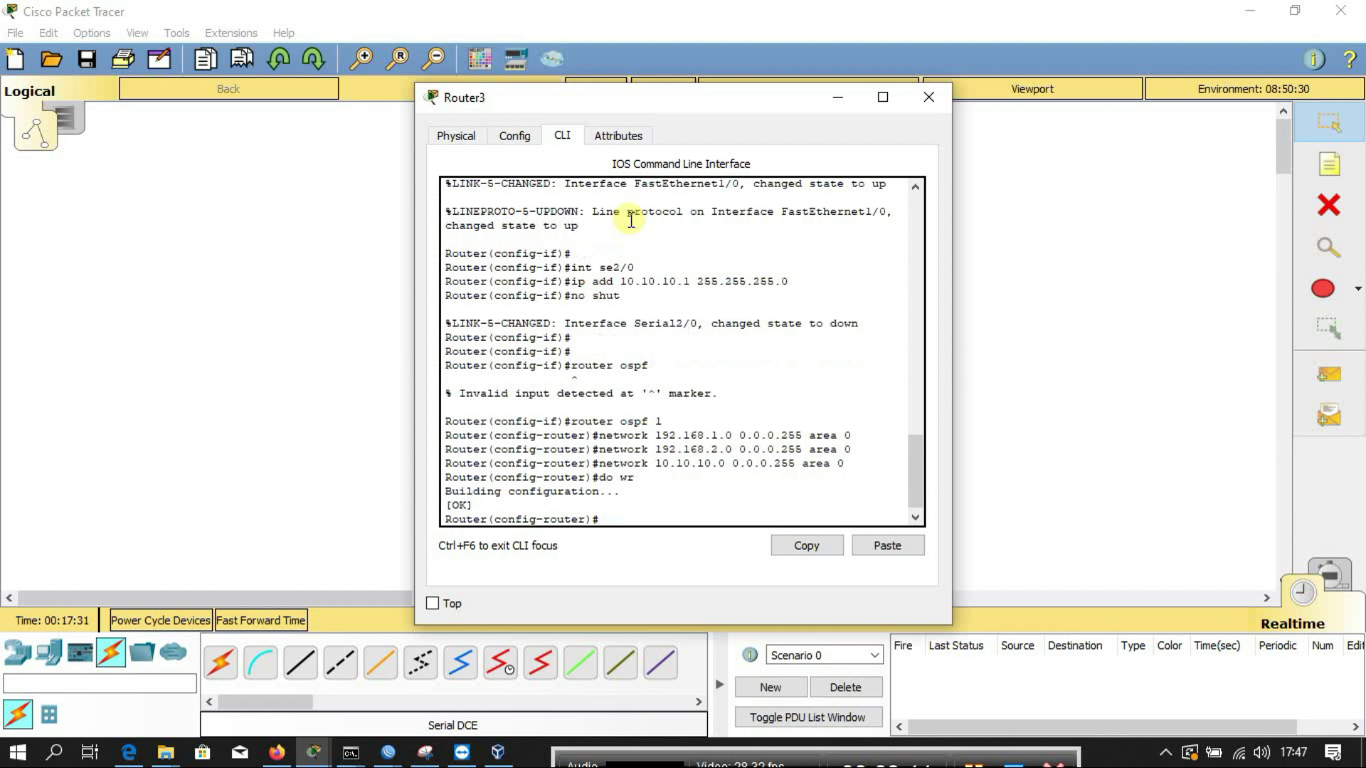
pyautogui.click(929, 97)
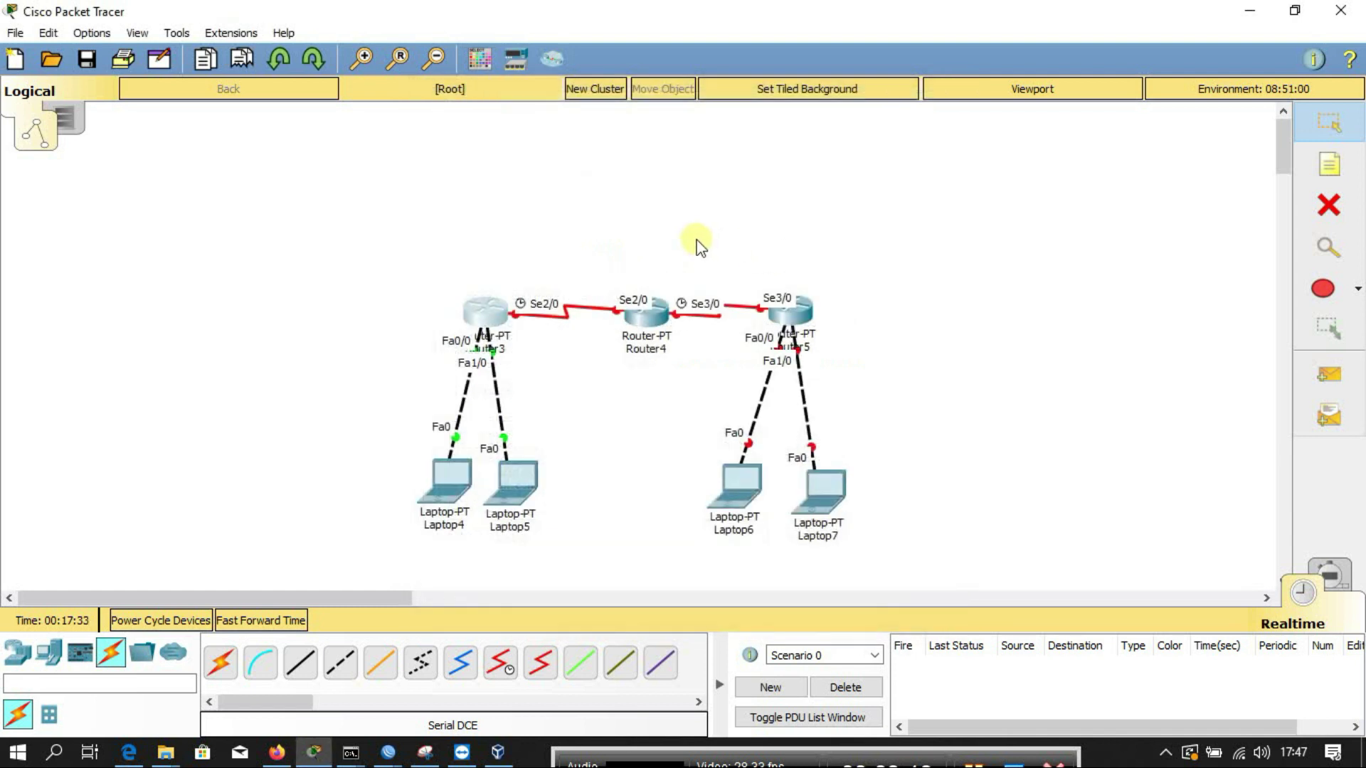
# Step: Open Router4's command line interface, decline the initial configuration dialog and enter global configuration mode from the terminal
pyautogui.click(653, 326)
pyautogui.click(562, 137)
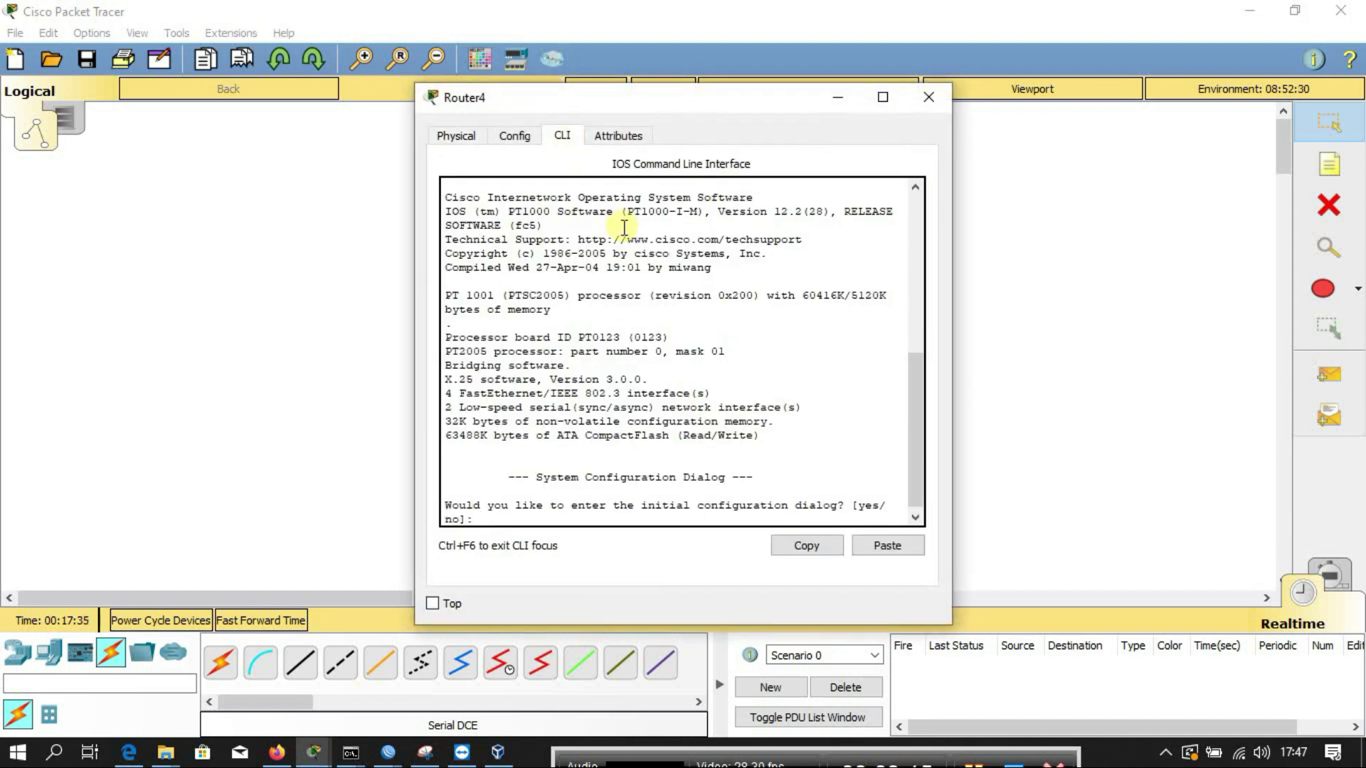
pyautogui.press('Return')
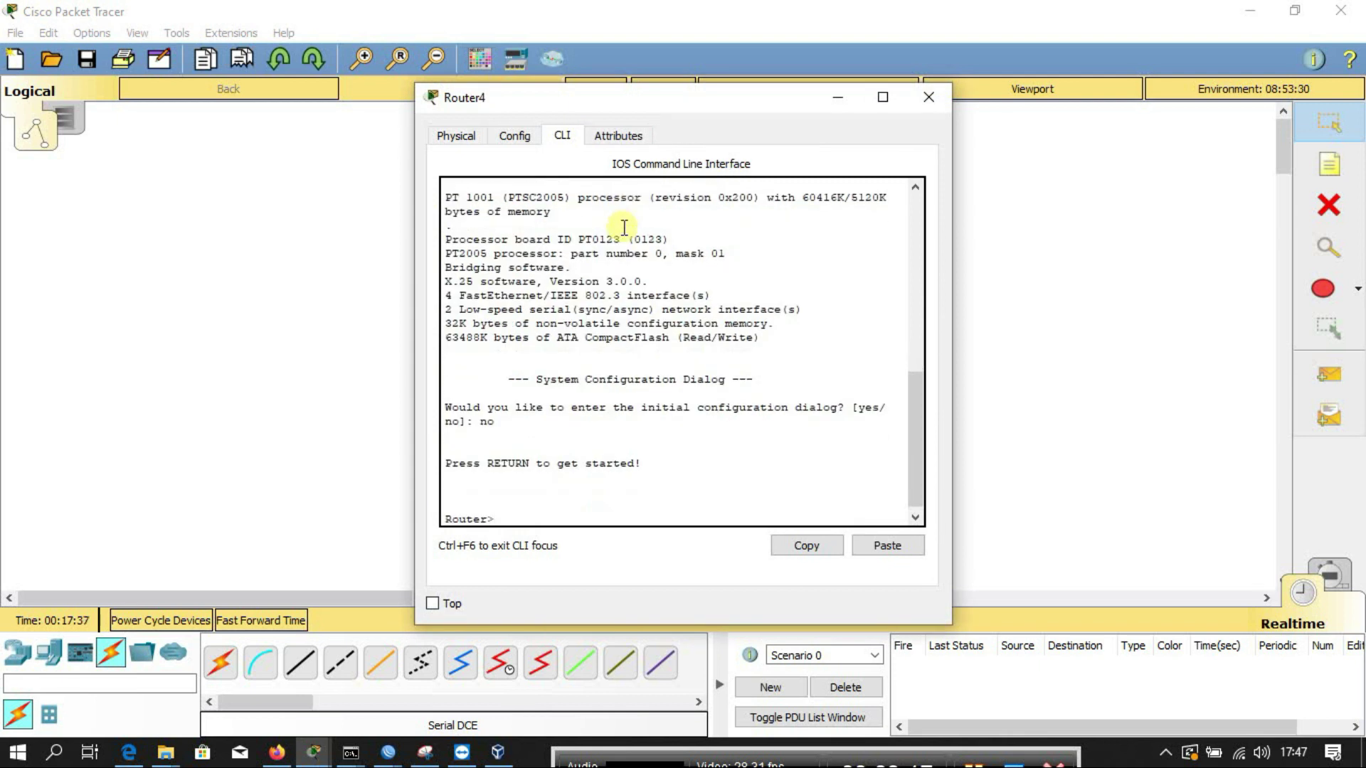
pyautogui.write('en')
pyautogui.press('Return')
pyautogui.write('con')
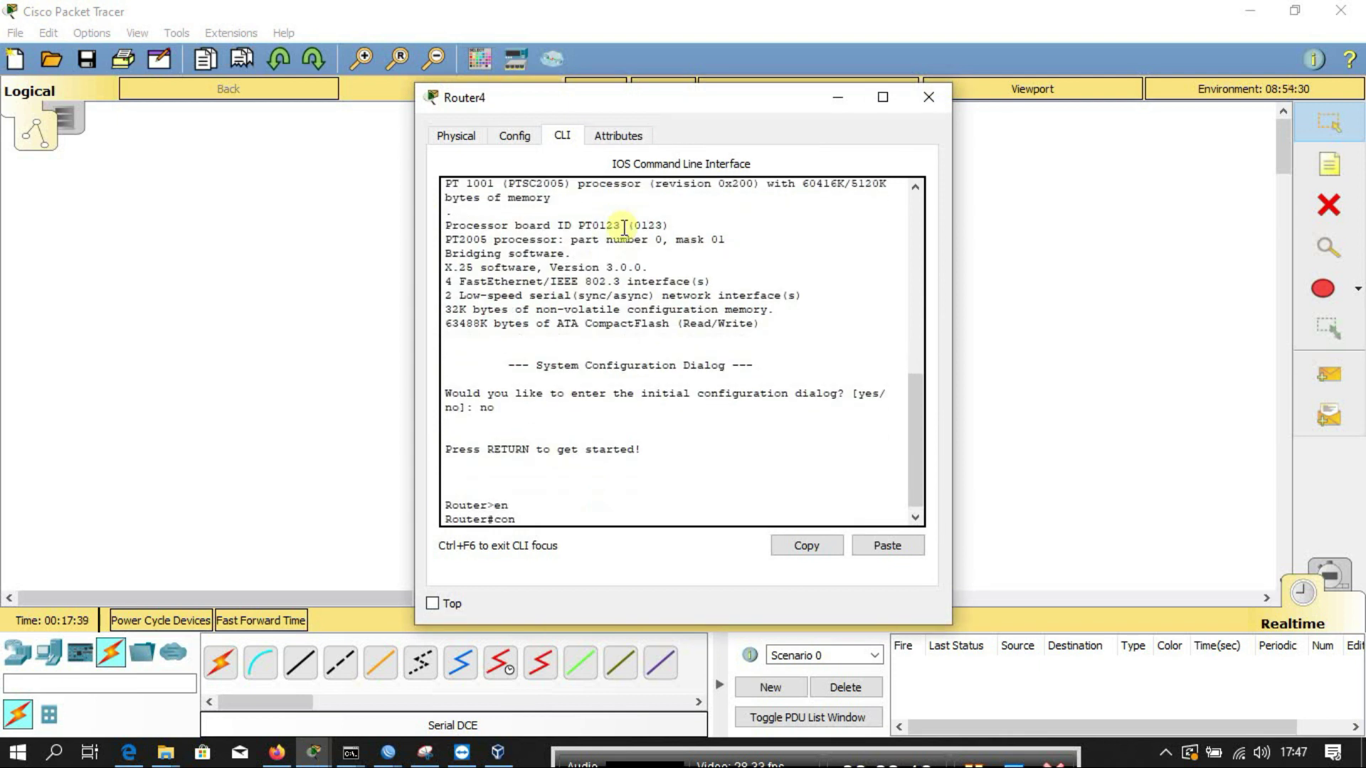
pyautogui.write('f')
pyautogui.press('Return')
pyautogui.press('Return')
pyautogui.press('Return')
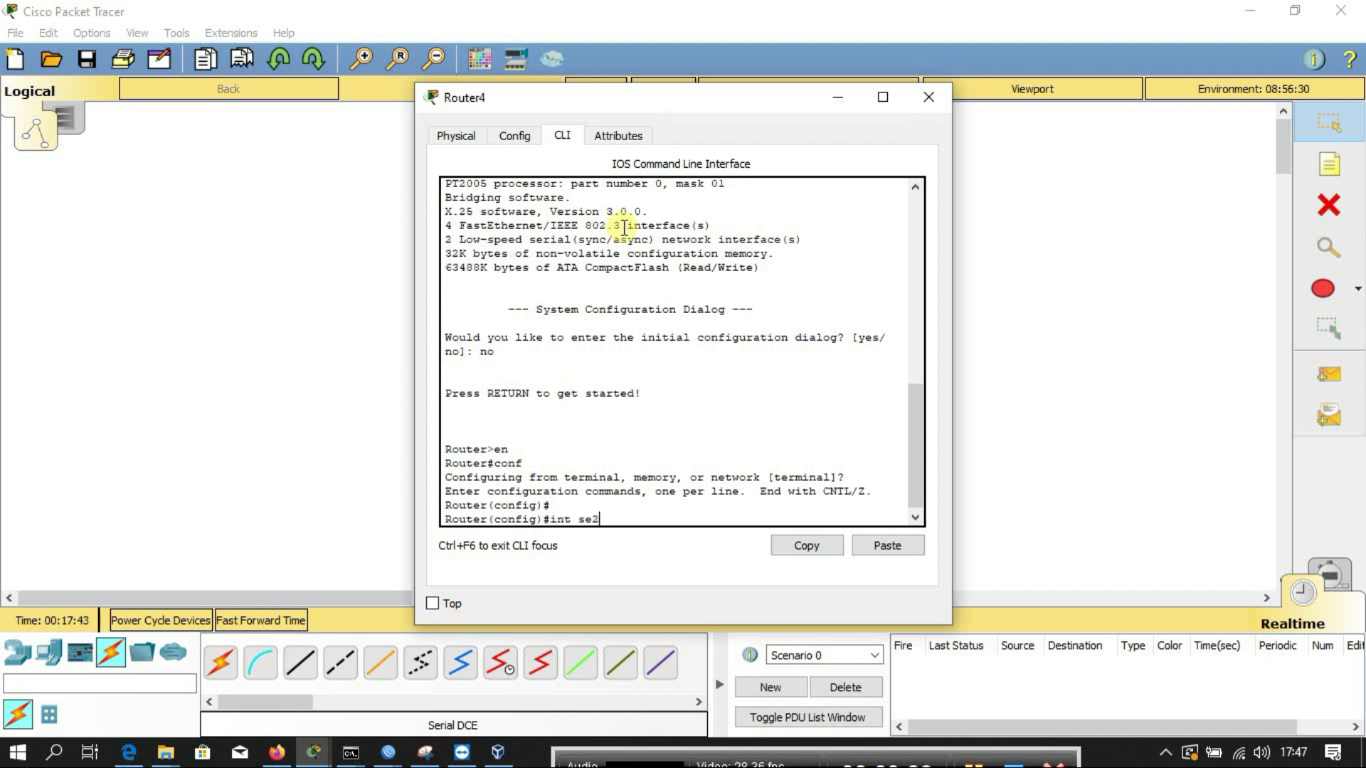
# Step: Assign IP address 10.10.10.2 with subnet mask 255.255.255.0 to Router4's Serial2/0 interface and enable it
pyautogui.write('int se2/0')
pyautogui.press('Return')
pyautogui.press('Return')
pyautogui.press('Return')
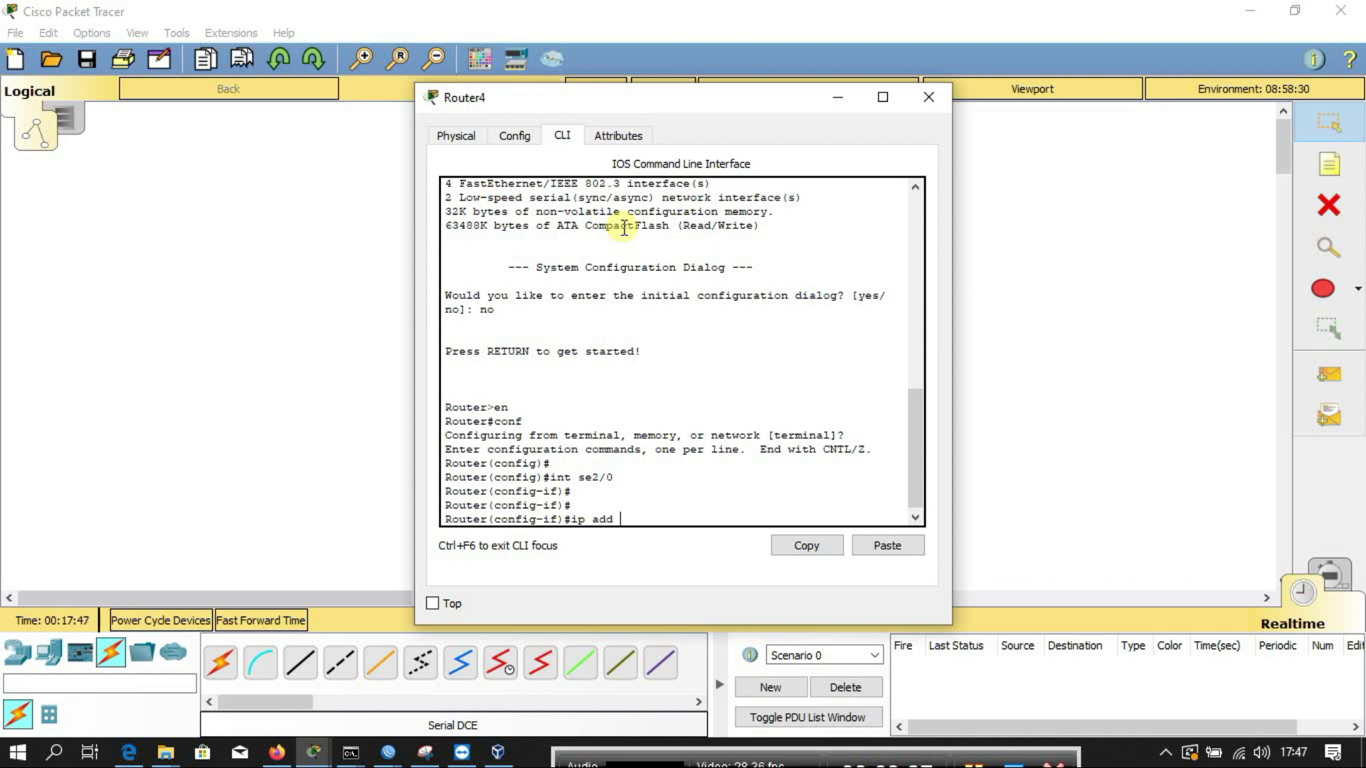
pyautogui.write('10.10.10.2 255.255.255.0')
pyautogui.press('Return')
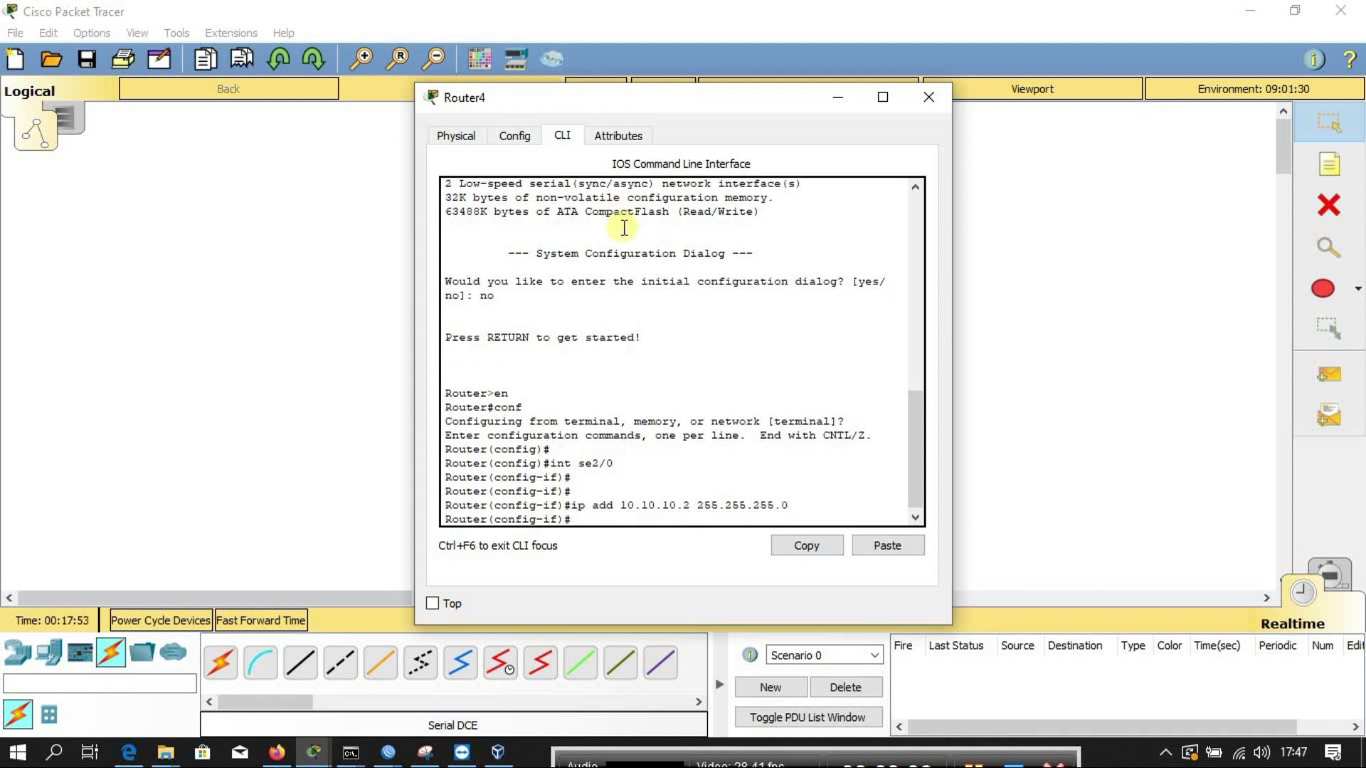
pyautogui.write('no shut')
pyautogui.press('Return')
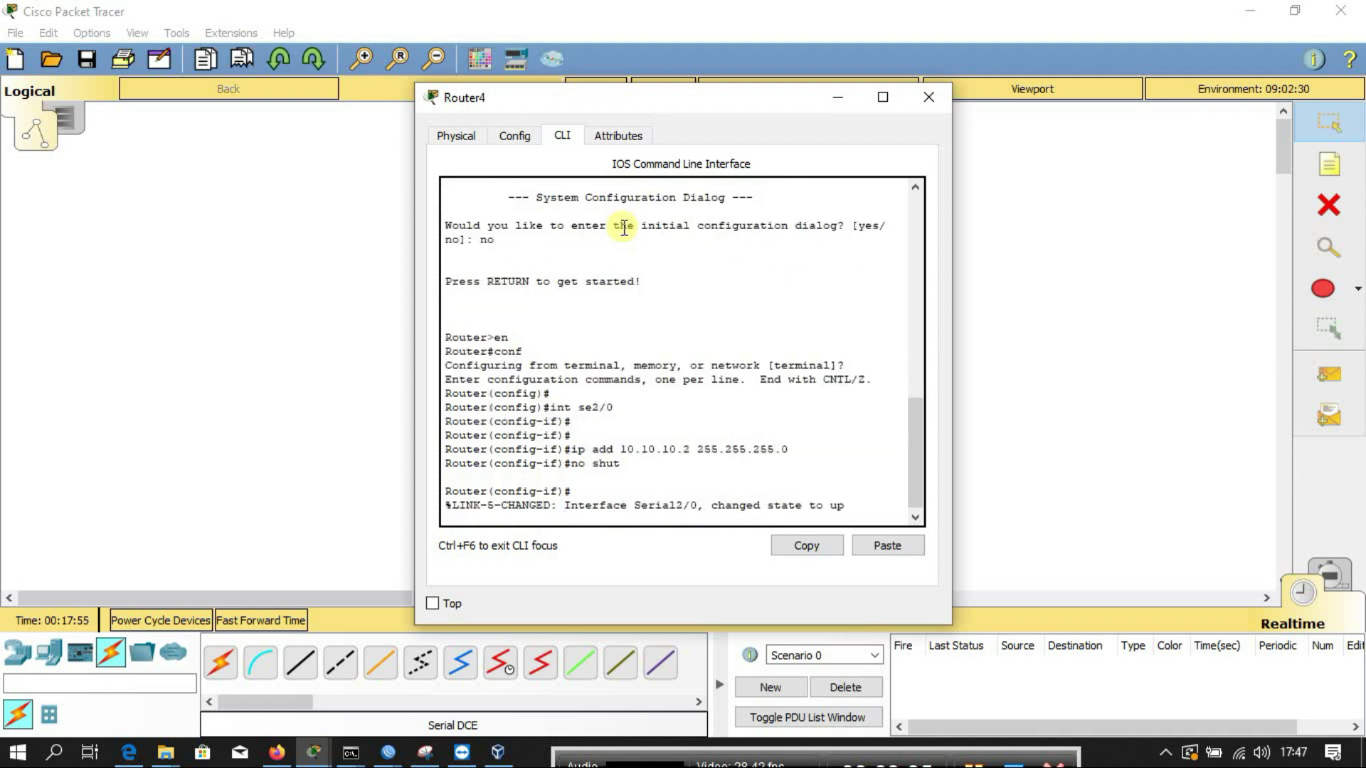
pyautogui.press('Return')
pyautogui.press('Return')
# Step: Assign IP address 20.20.20.2 with subnet mask 255.255.255.0 to Router4's Serial3/0 interface and enable it
pyautogui.write('int')
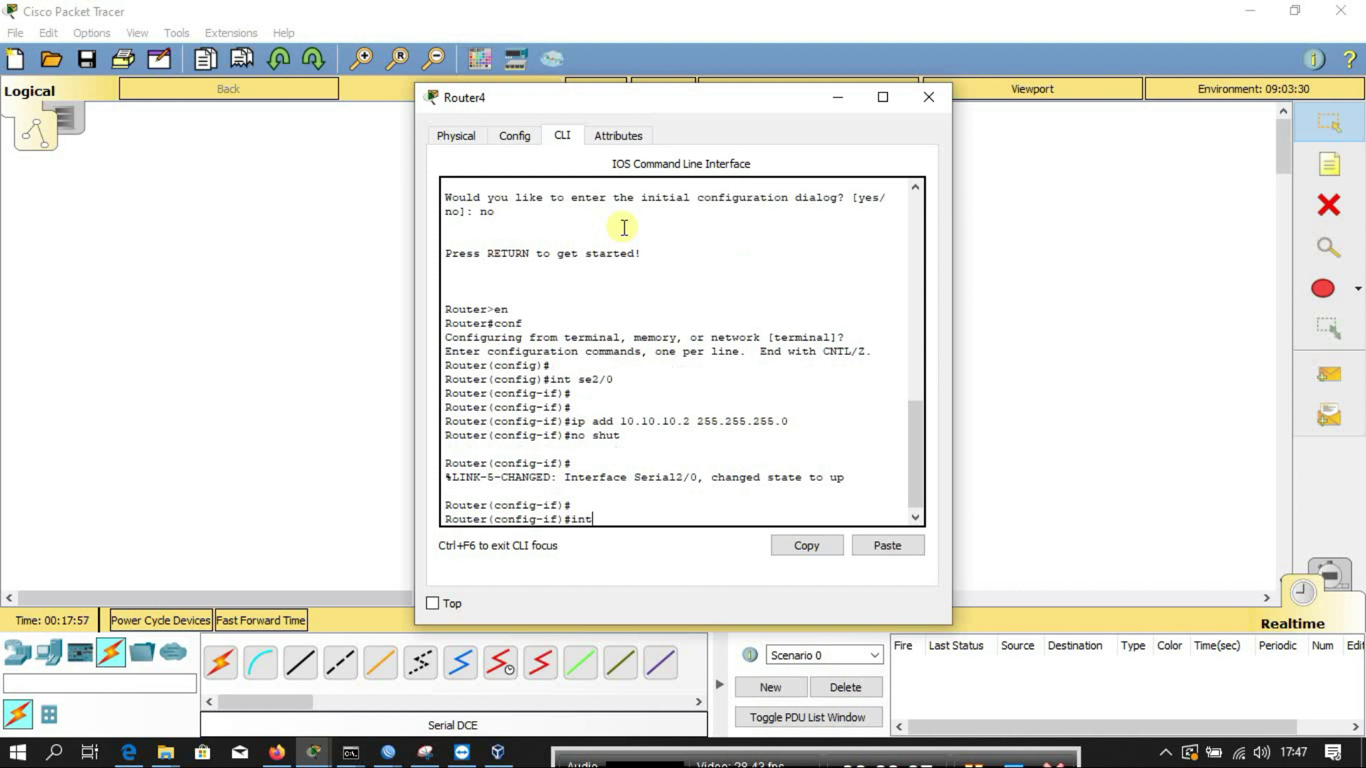
pyautogui.write(' ses2')
pyautogui.press('BackSpace')
pyautogui.write('3')
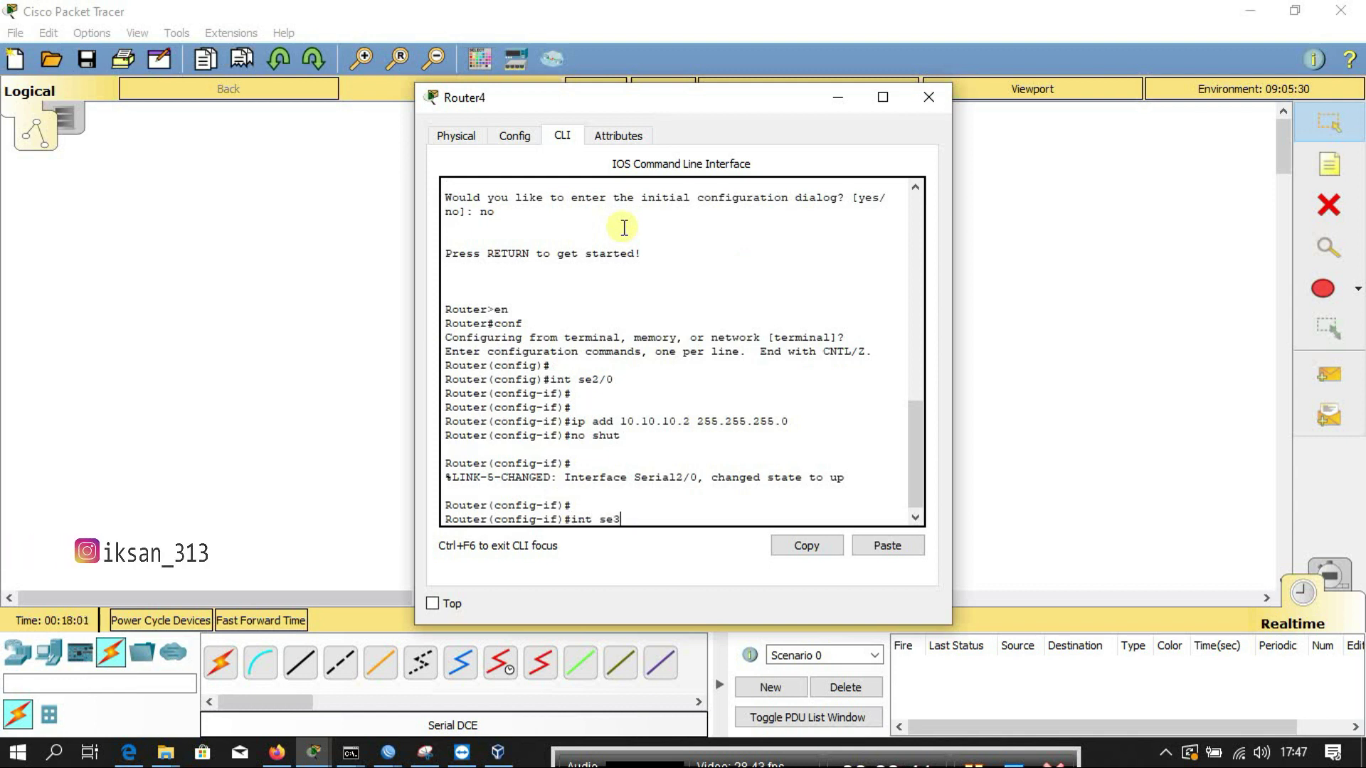
pyautogui.write('/0')
pyautogui.press('Return')
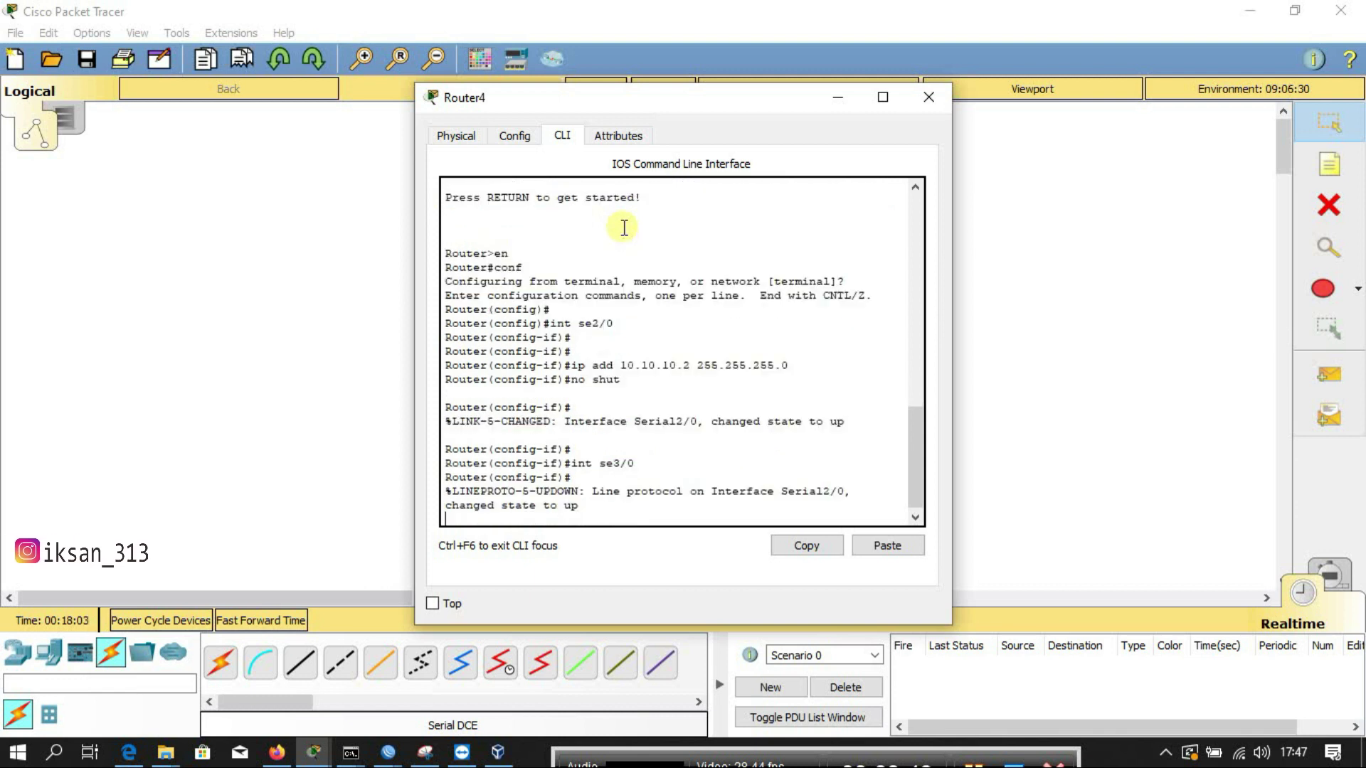
pyautogui.write('ip ')
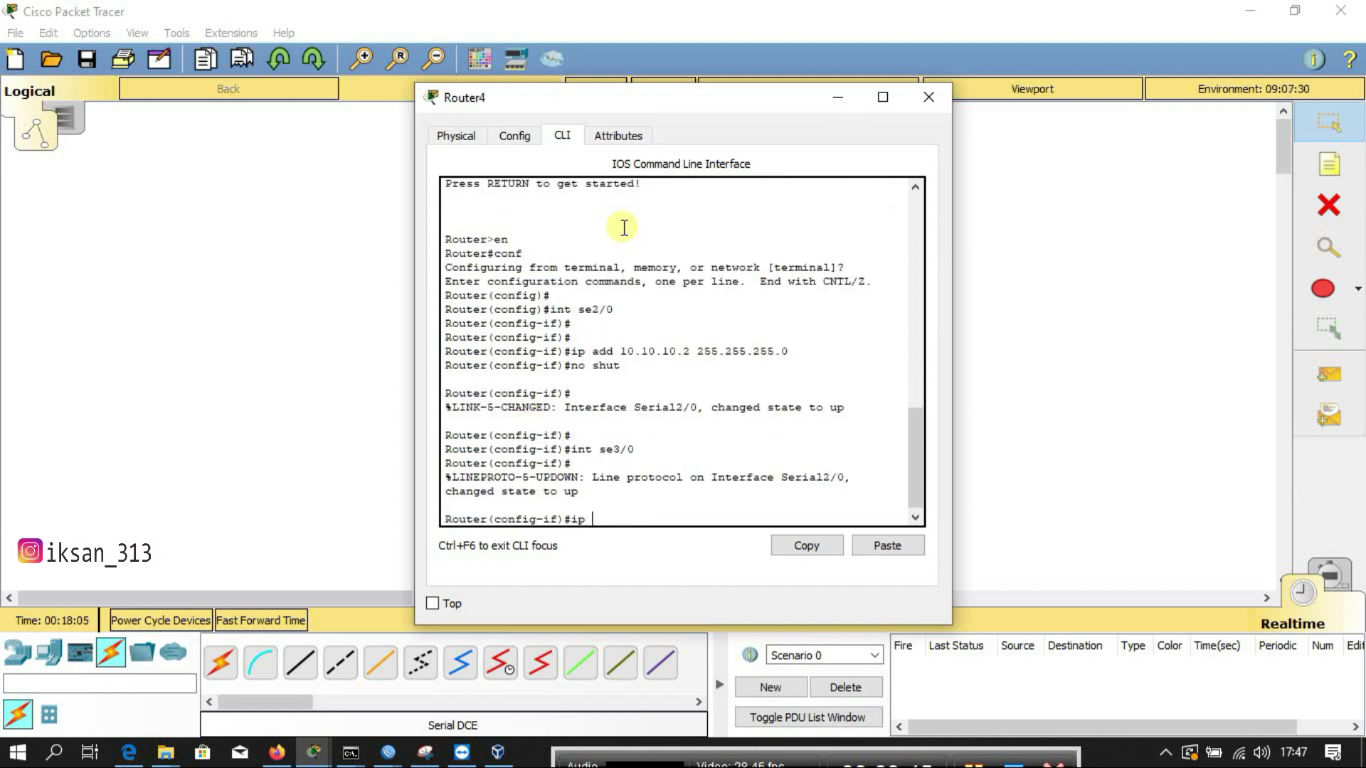
pyautogui.write('add 20.')
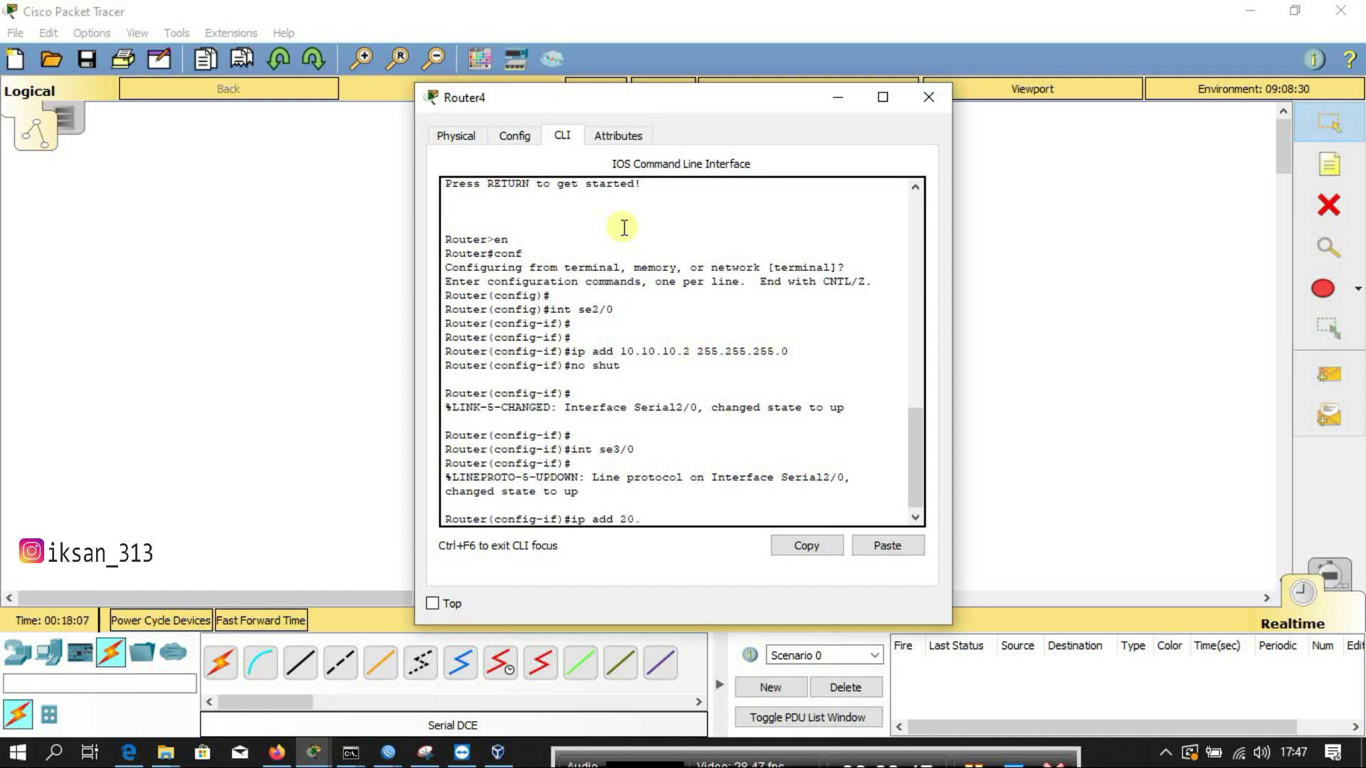
pyautogui.write('20.20.2 255.255.255.0')
pyautogui.press('Return')
pyautogui.write('no shur')
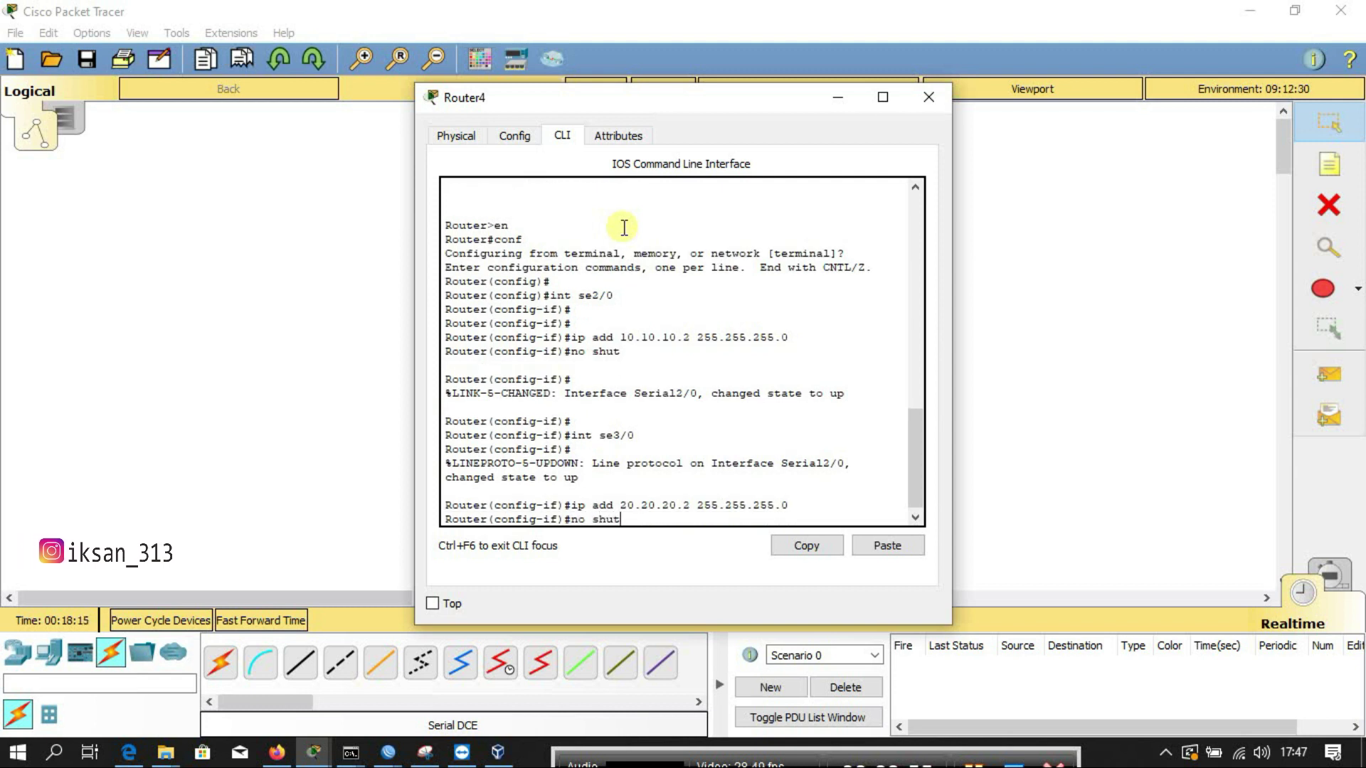
pyautogui.press('BackSpace')
pyautogui.write('t')
pyautogui.press('Return')
pyautogui.press('Return')
pyautogui.press('Return')
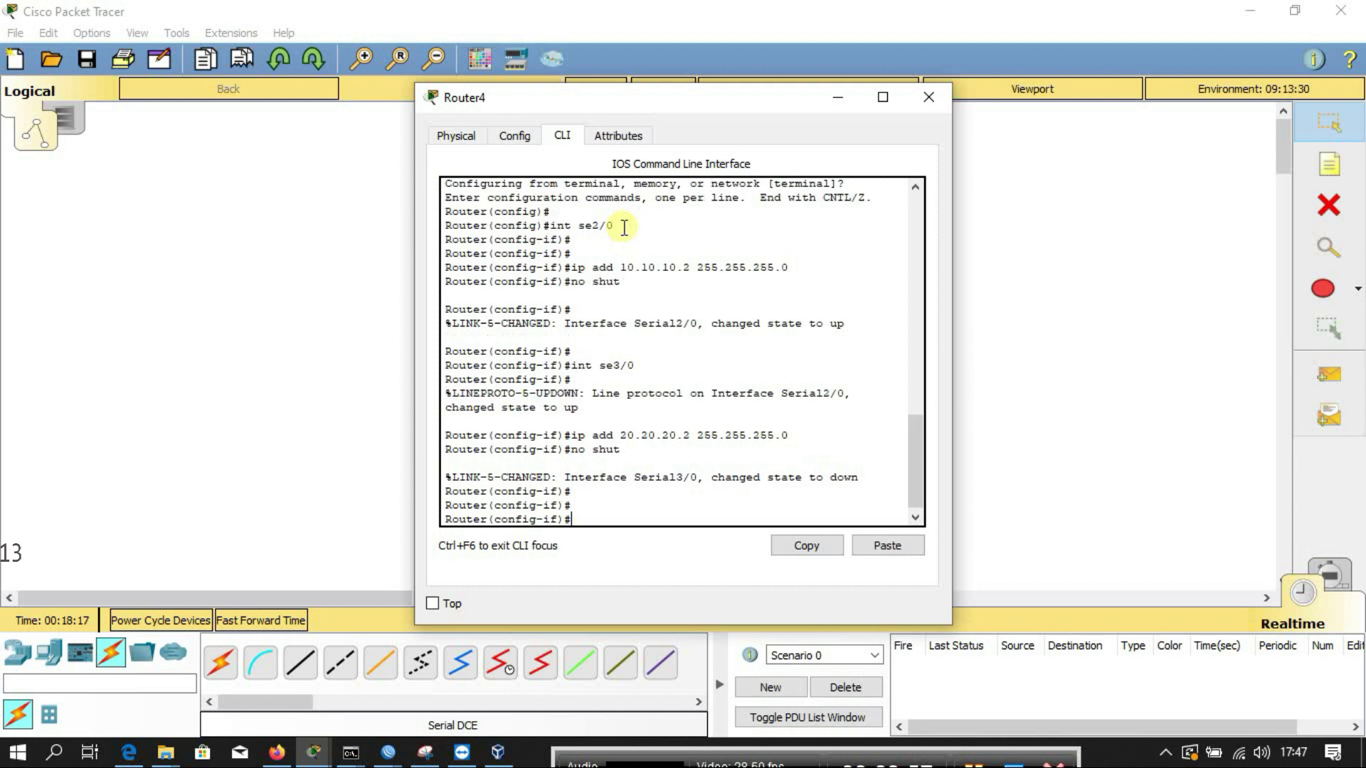
# Step: Create interface Loopback1 on Router4 and assign it IP address 1.1.1.1 with subnet mask 255.255.255.0
pyautogui.write('int')
pyautogui.write(' lo1')
pyautogui.press('Return')
pyautogui.write('ip')
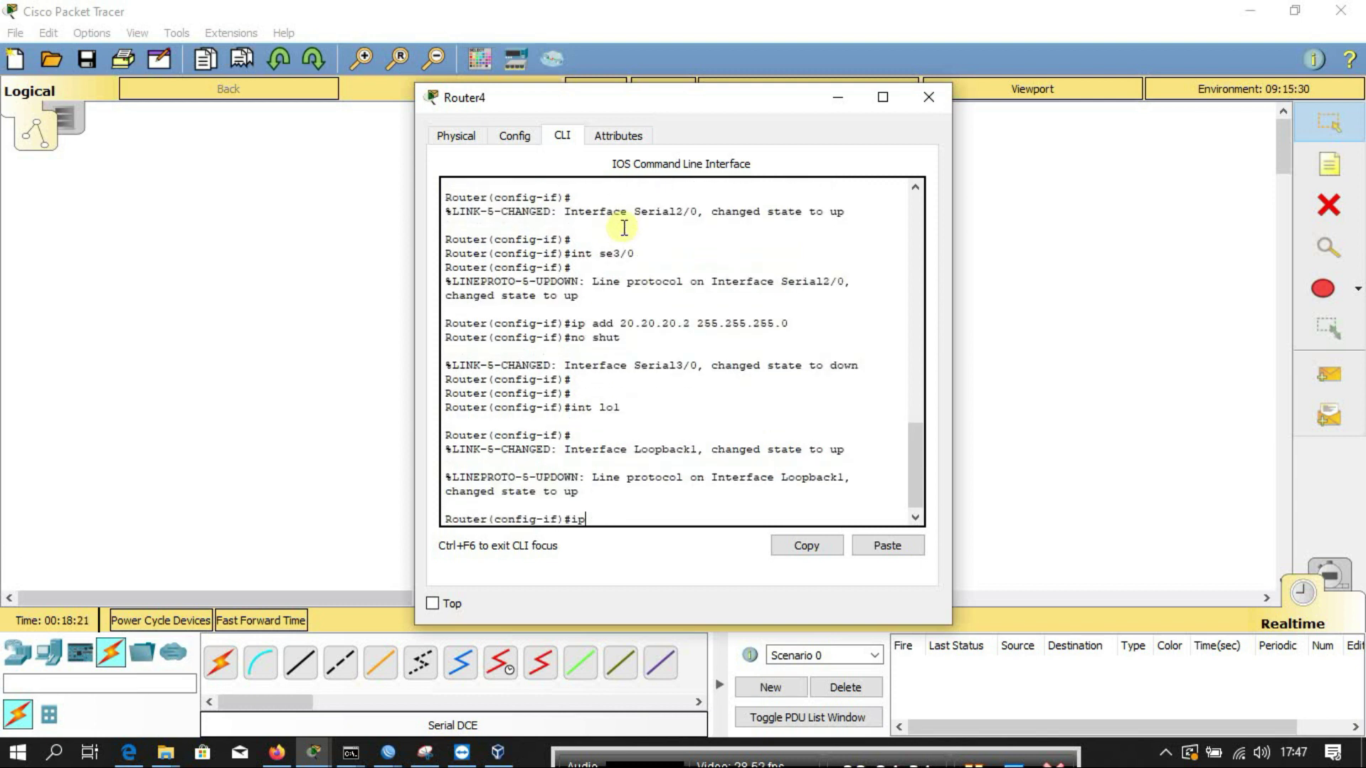
pyautogui.write(' add 1.1.1.1 255.255.255.0')
pyautogui.press('Return')
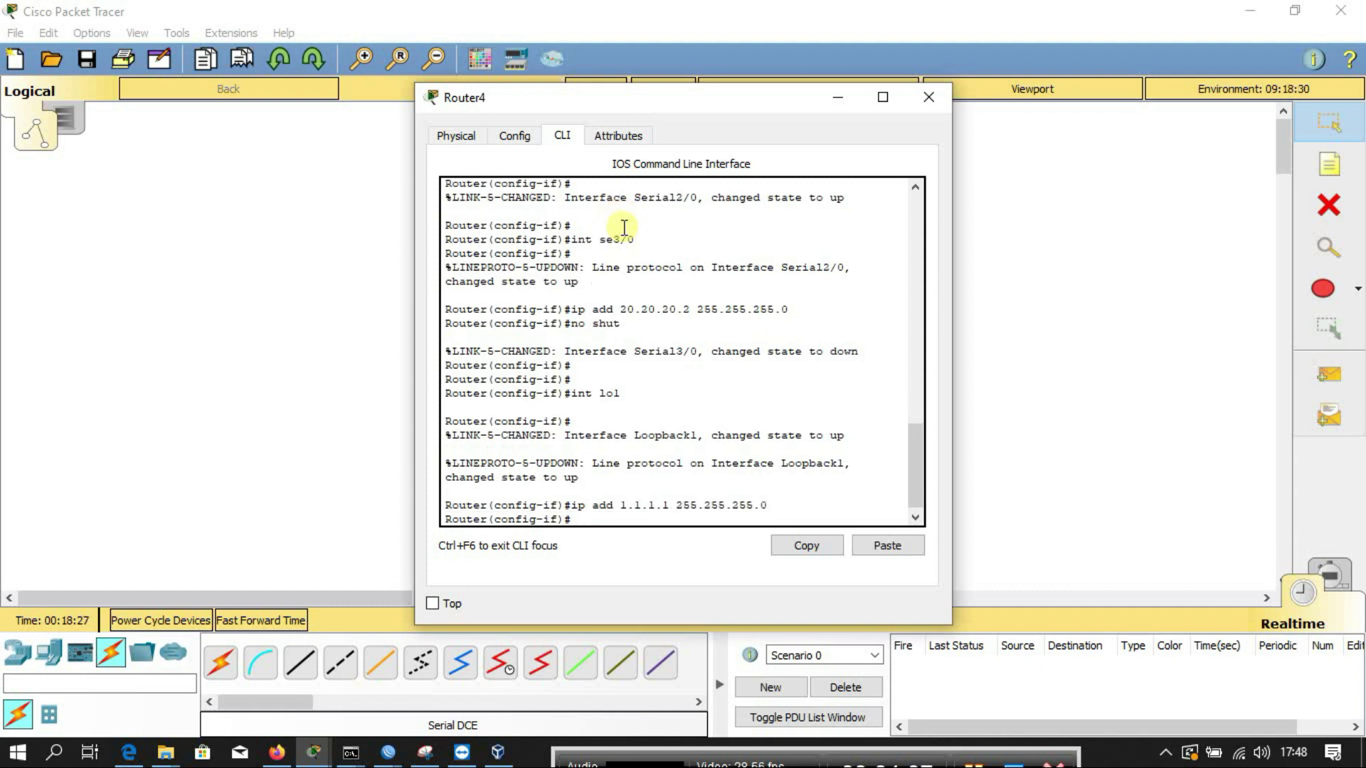
pyautogui.press('Return')
pyautogui.press('Return')
# Step: Start OSPF process 1 on Router4 and advertise network 1.1.1.0 with wildcard mask 0.0.0.255 in area 0
pyautogui.write('r')
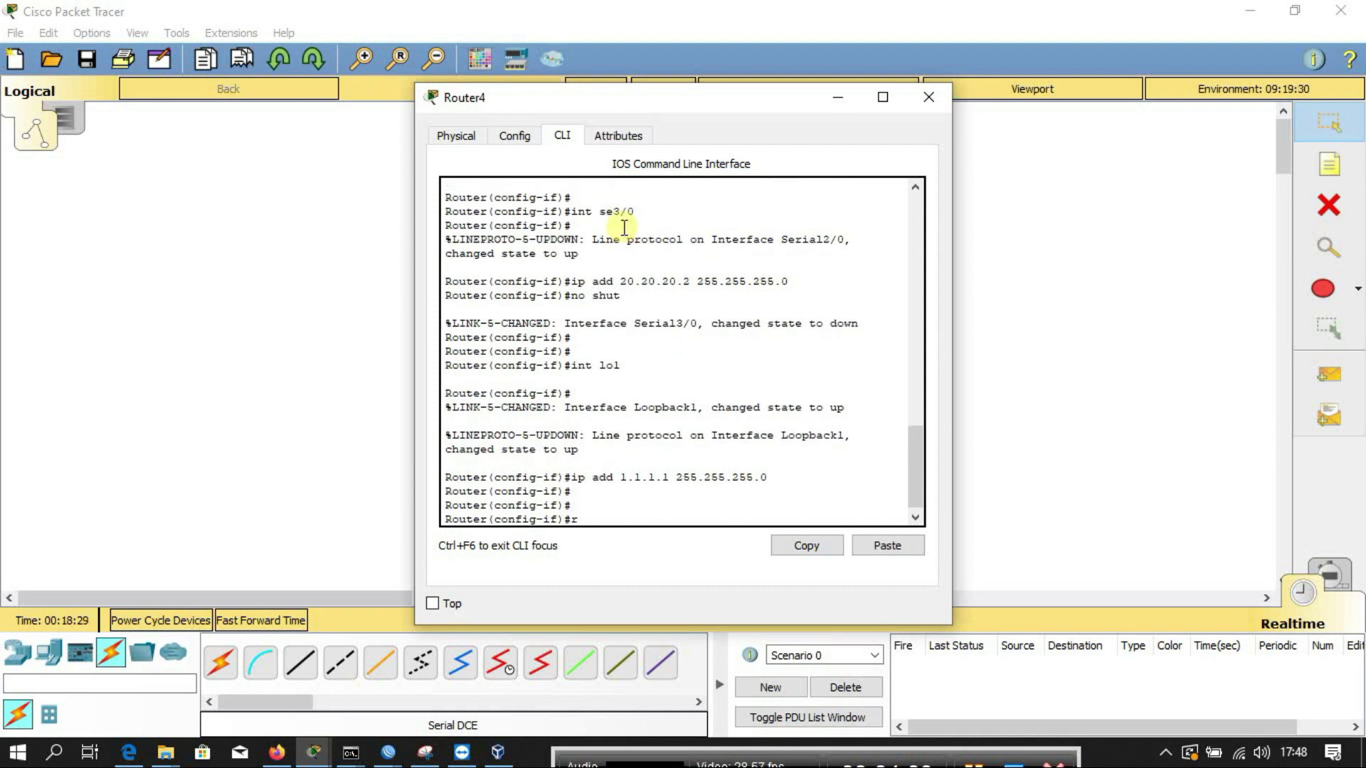
pyautogui.write('outer ospf 1')
pyautogui.press('Return')
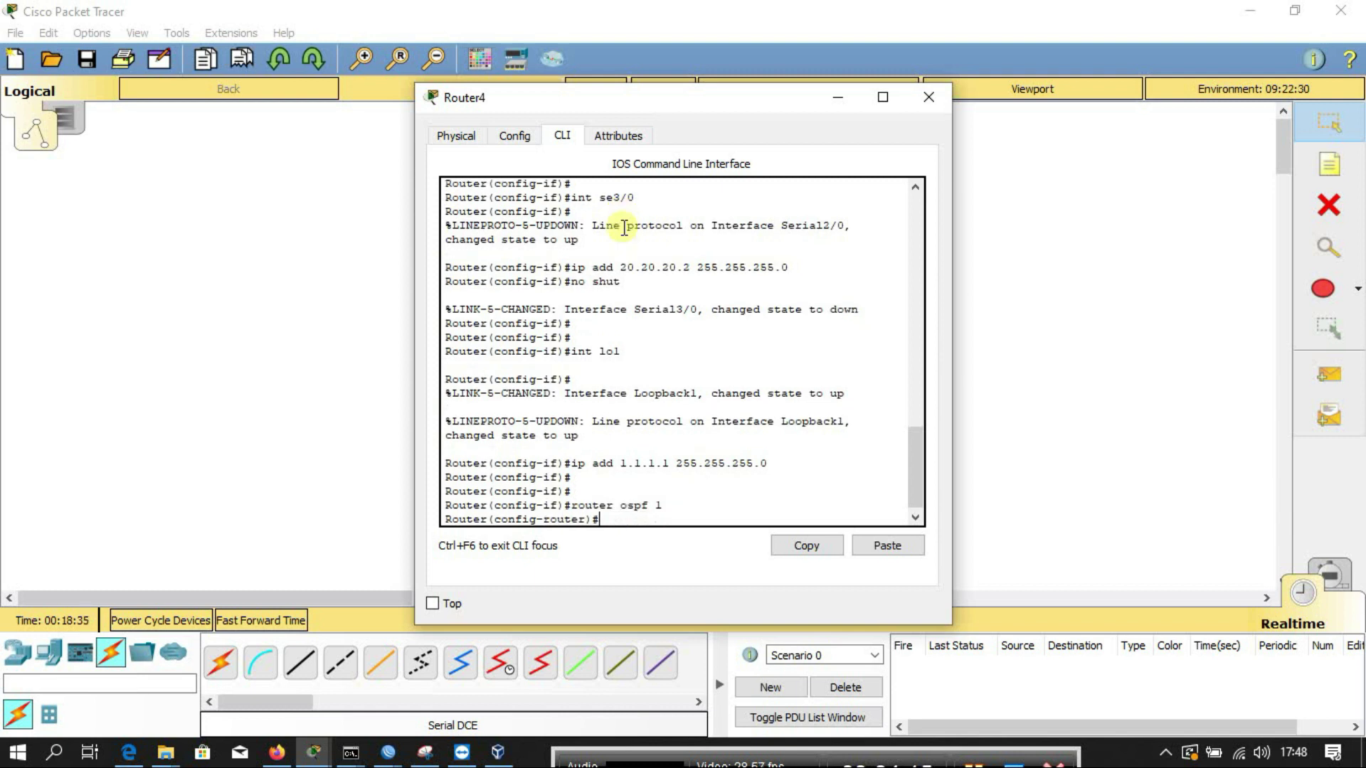
pyautogui.write('network 1.1.1.0 0.0.0.255 area 0')
pyautogui.press('Return')
# Step: Advertise network 10.10.10.0 with wildcard mask 0.0.0.255 in area 0 under Router4's OSPF process
pyautogui.press('Up')
pyautogui.press('Left')
pyautogui.press('Left')
pyautogui.press('Left')
pyautogui.press('Left')
pyautogui.press('Left')
pyautogui.press('Left')
pyautogui.press('Left')
pyautogui.press('Left')
pyautogui.press('Left')
pyautogui.press('Left')
pyautogui.press('Left')
pyautogui.press('Left')
pyautogui.press('Left')
pyautogui.press('BackSpace')
pyautogui.press('BackSpace')
pyautogui.press('BackSpace')
pyautogui.press('BackSpace')
pyautogui.press('BackSpace')
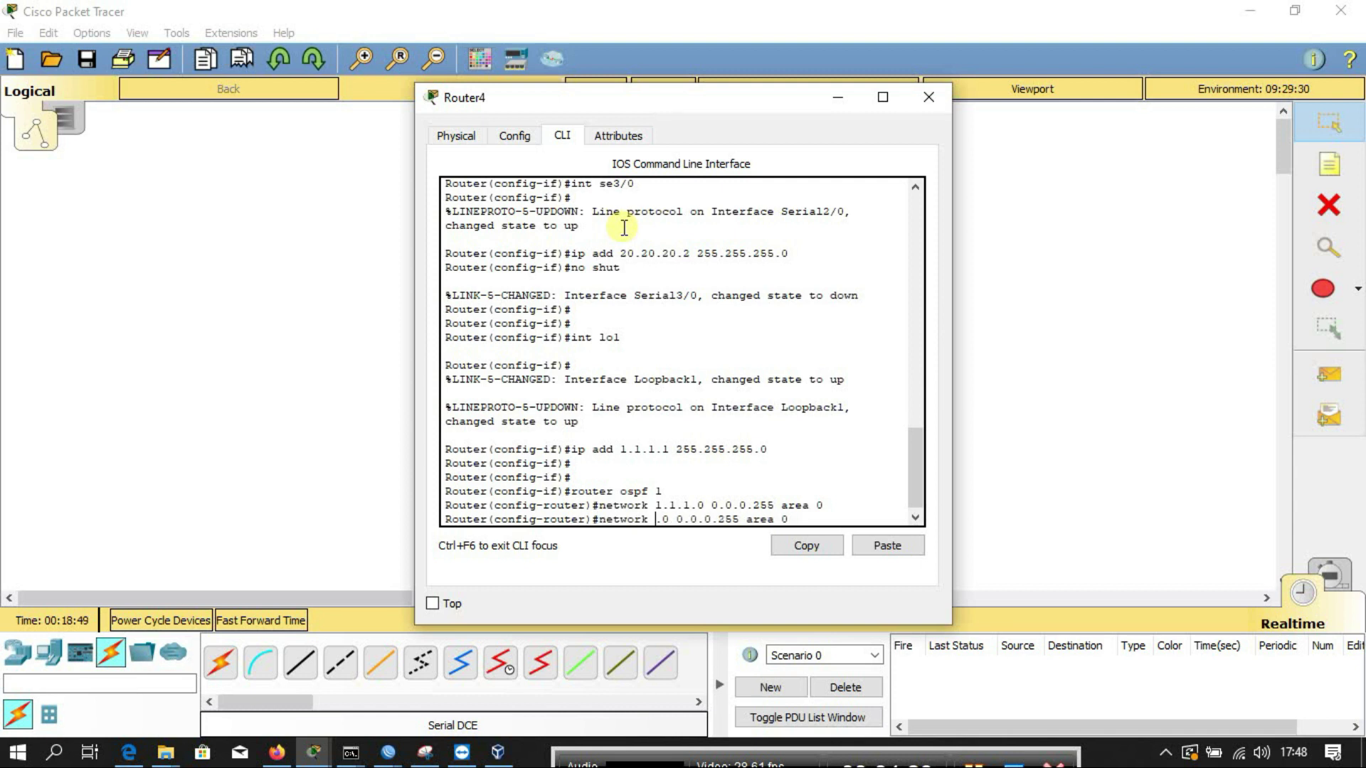
pyautogui.write('10.10.10')
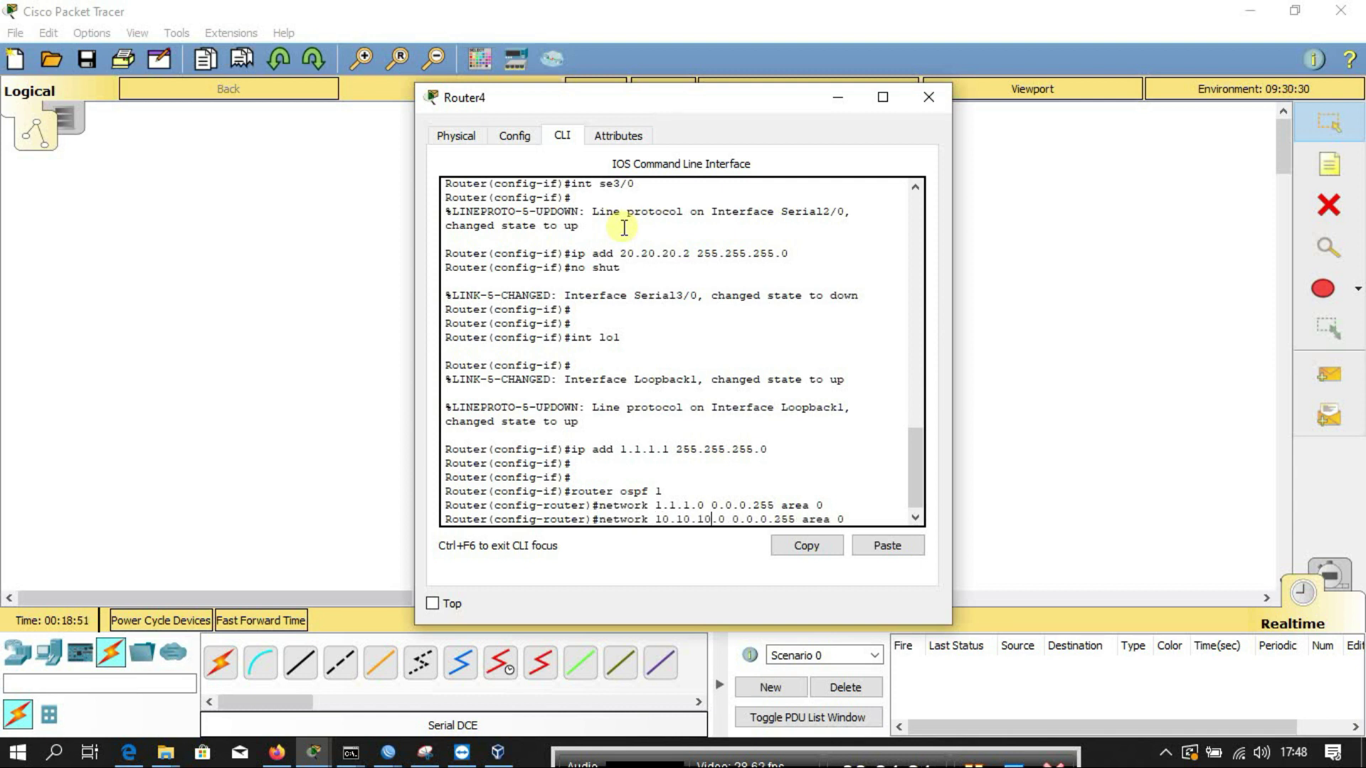
pyautogui.press('Return')
pyautogui.press('Up')
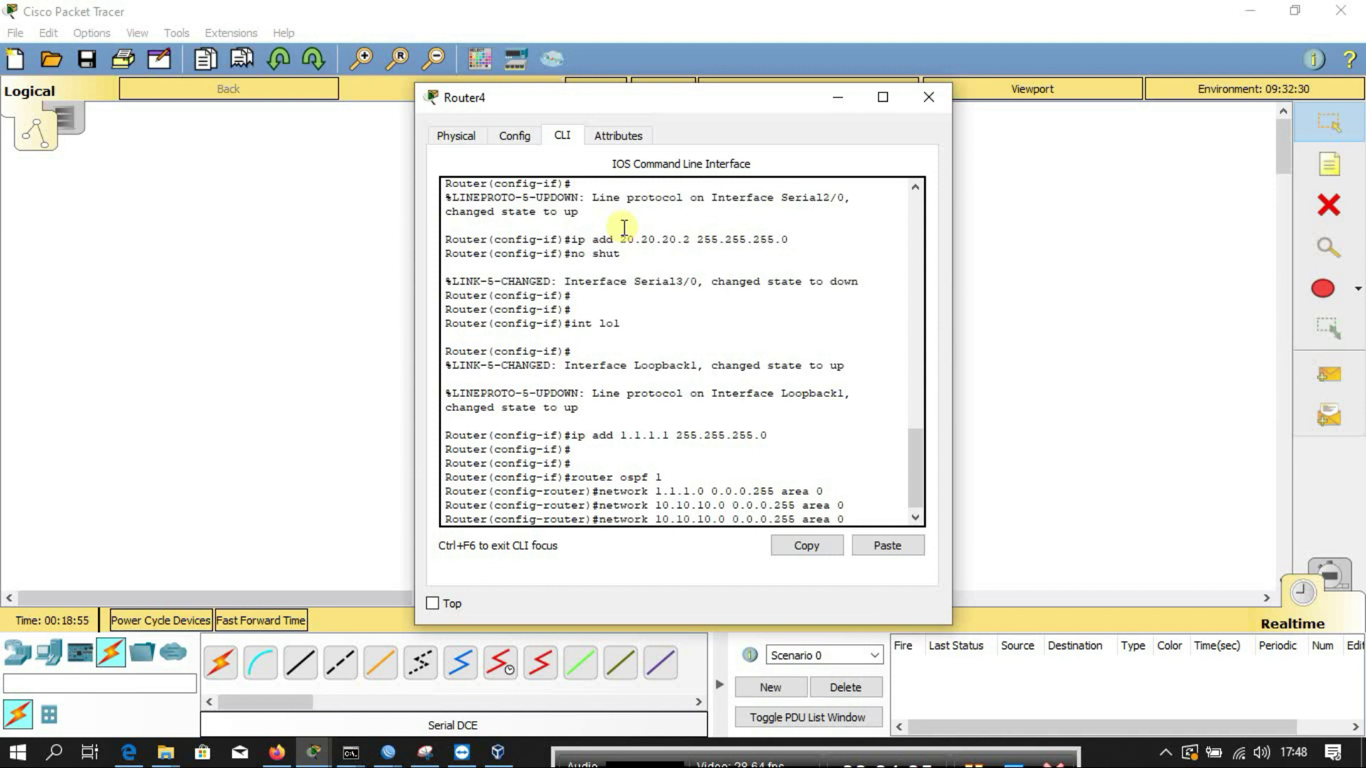
pyautogui.press('Up')
pyautogui.press('Up')
pyautogui.press('Up')
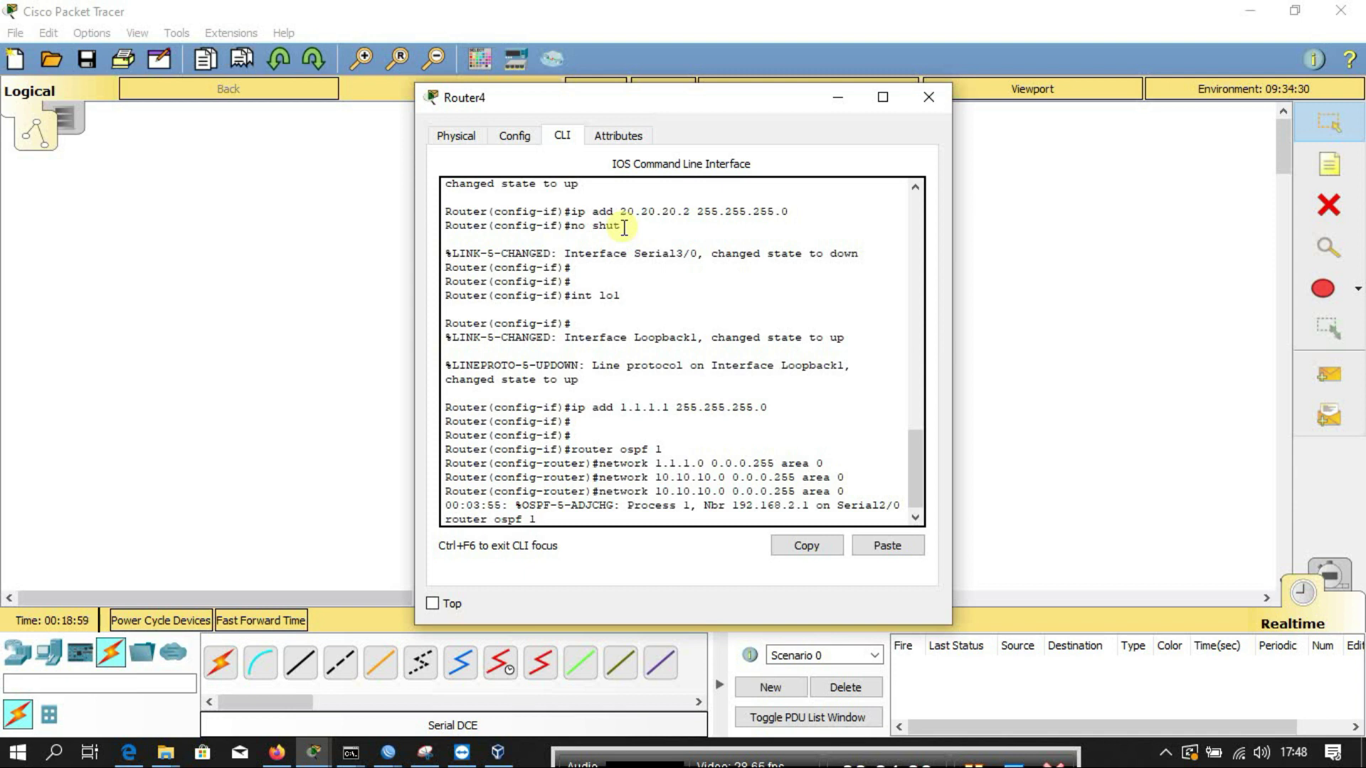
pyautogui.press('BackSpace')
pyautogui.press('BackSpace')
pyautogui.press('BackSpace')
pyautogui.press('BackSpace')
pyautogui.press('BackSpace')
pyautogui.press('BackSpace')
pyautogui.press('BackSpace')
pyautogui.press('BackSpace')
pyautogui.press('BackSpace')
pyautogui.press('BackSpace')
pyautogui.press('BackSpace')
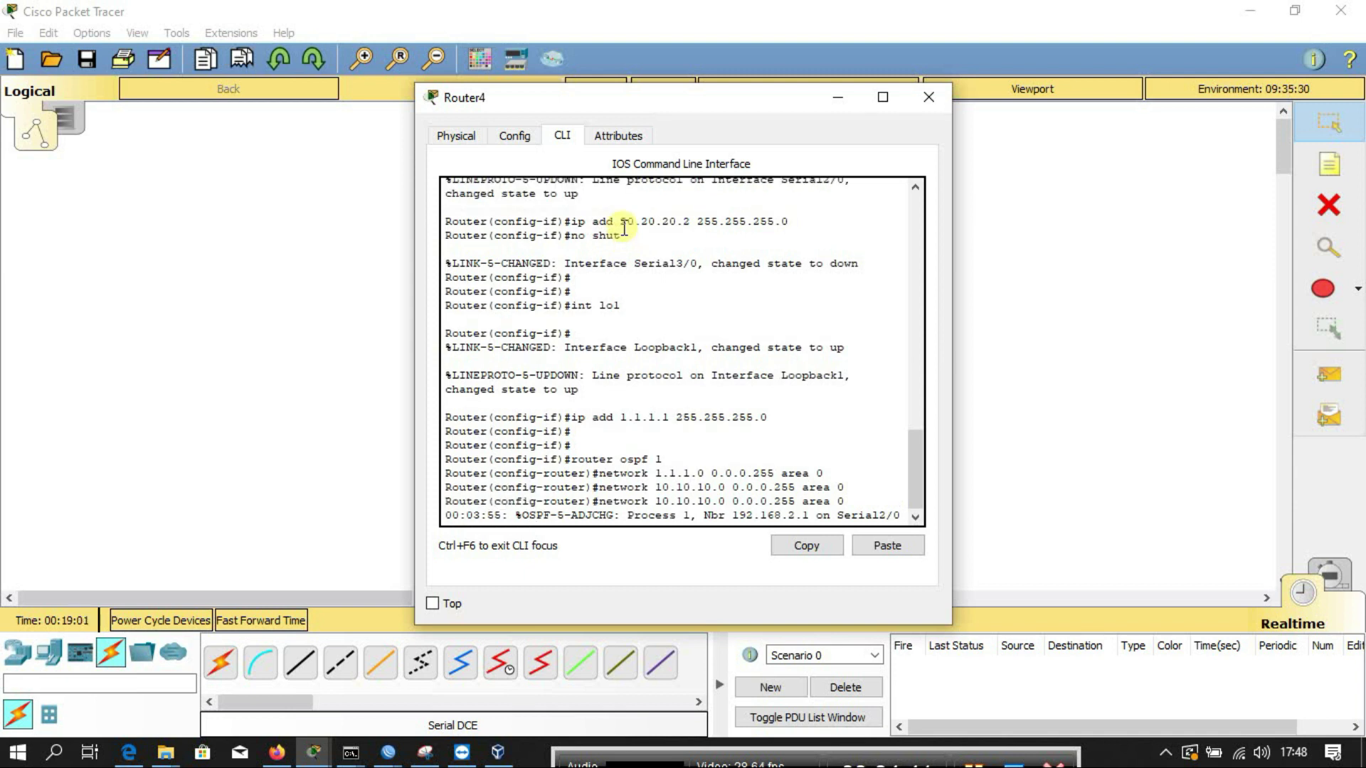
pyautogui.press('Up')
pyautogui.press('Up')
pyautogui.press('Up')
pyautogui.press('Up')
pyautogui.press('BackSpace')
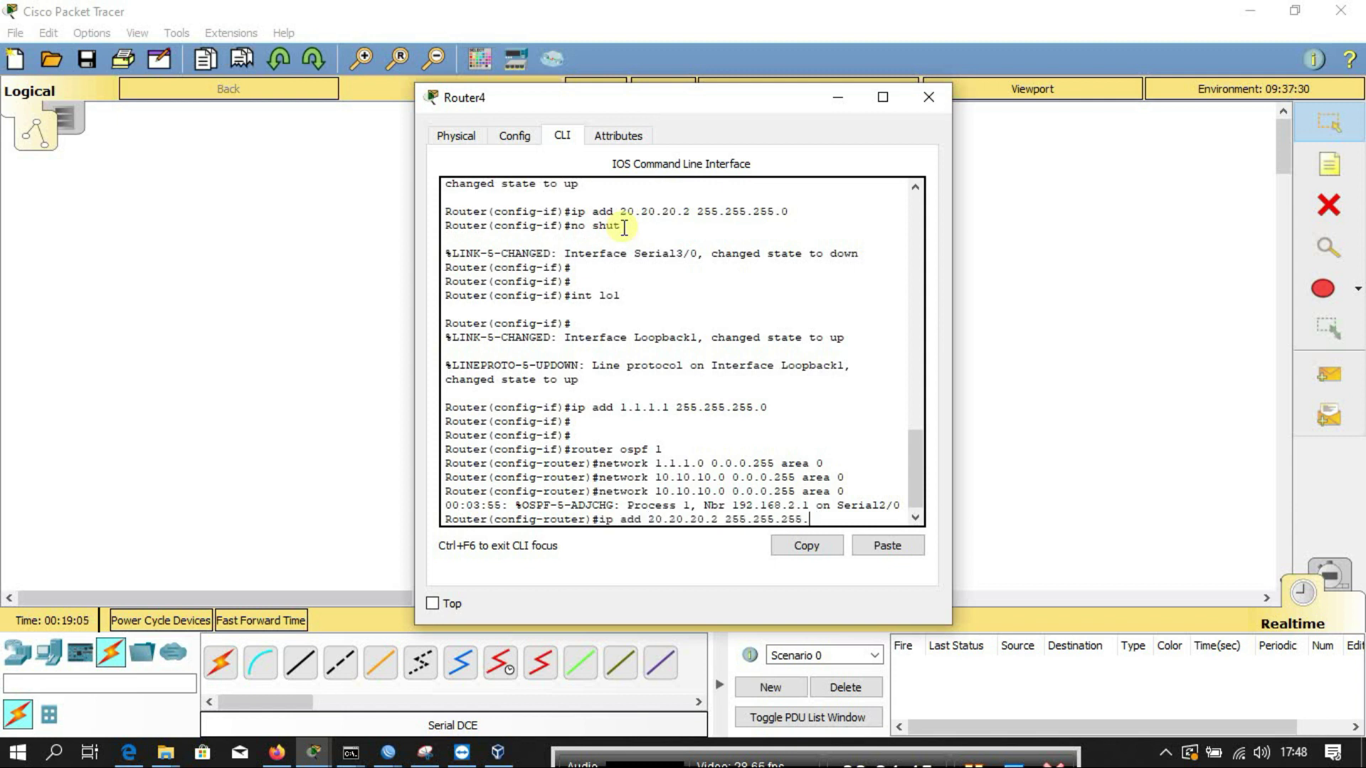
pyautogui.press('BackSpace')
pyautogui.press('BackSpace')
pyautogui.press('BackSpace')
pyautogui.press('BackSpace')
pyautogui.press('BackSpace')
pyautogui.press('BackSpace')
pyautogui.press('BackSpace')
pyautogui.press('BackSpace')
pyautogui.press('BackSpace')
pyautogui.press('BackSpace')
pyautogui.press('BackSpace')
pyautogui.press('BackSpace')
pyautogui.press('BackSpace')
pyautogui.press('BackSpace')
pyautogui.press('BackSpace')
pyautogui.press('BackSpace')
pyautogui.press('BackSpace')
pyautogui.press('BackSpace')
pyautogui.press('BackSpace')
pyautogui.press('BackSpace')
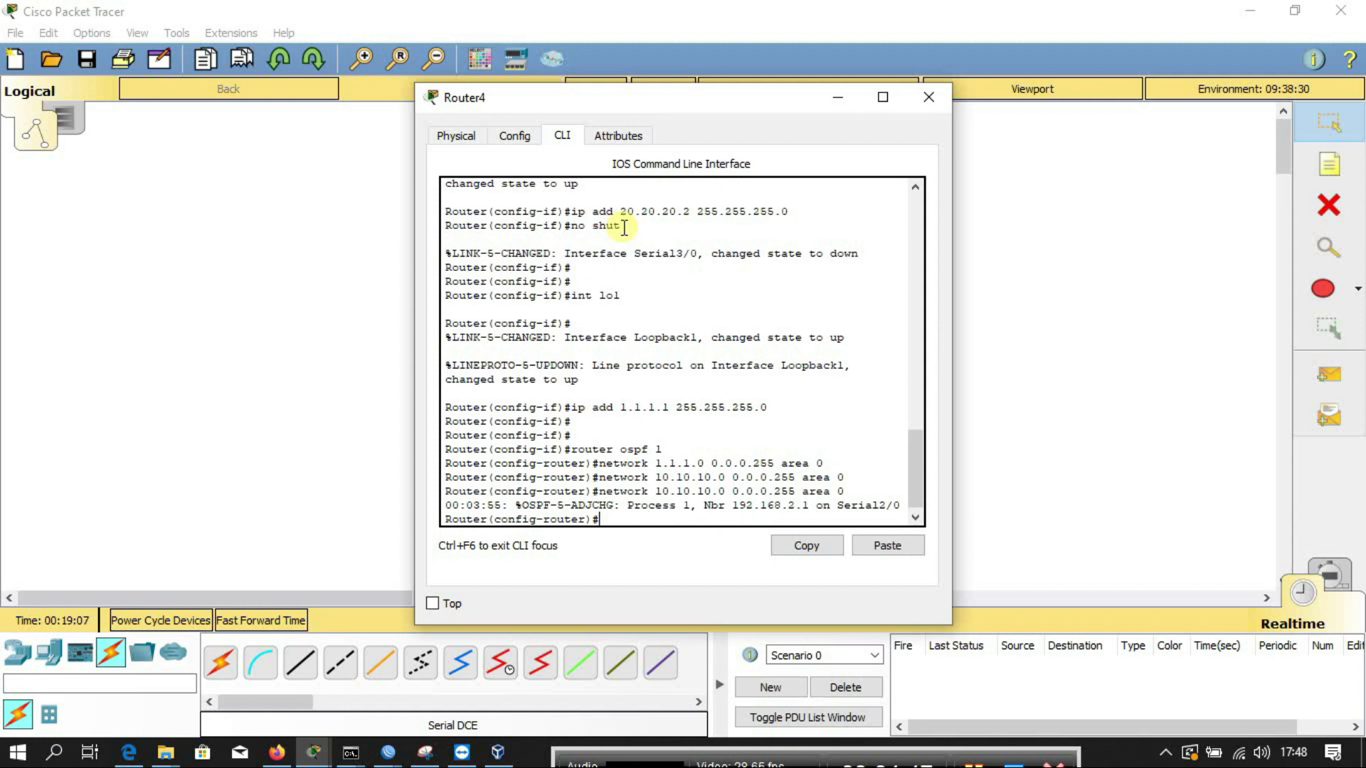
# Step: Advertise network 20.20.20.0 with wildcard mask 0.0.0.255 in area 0 under Router4's OSPF process
pyautogui.write('nework 20.20.20.0 0.0.0.255 area 0')
pyautogui.press('Return')
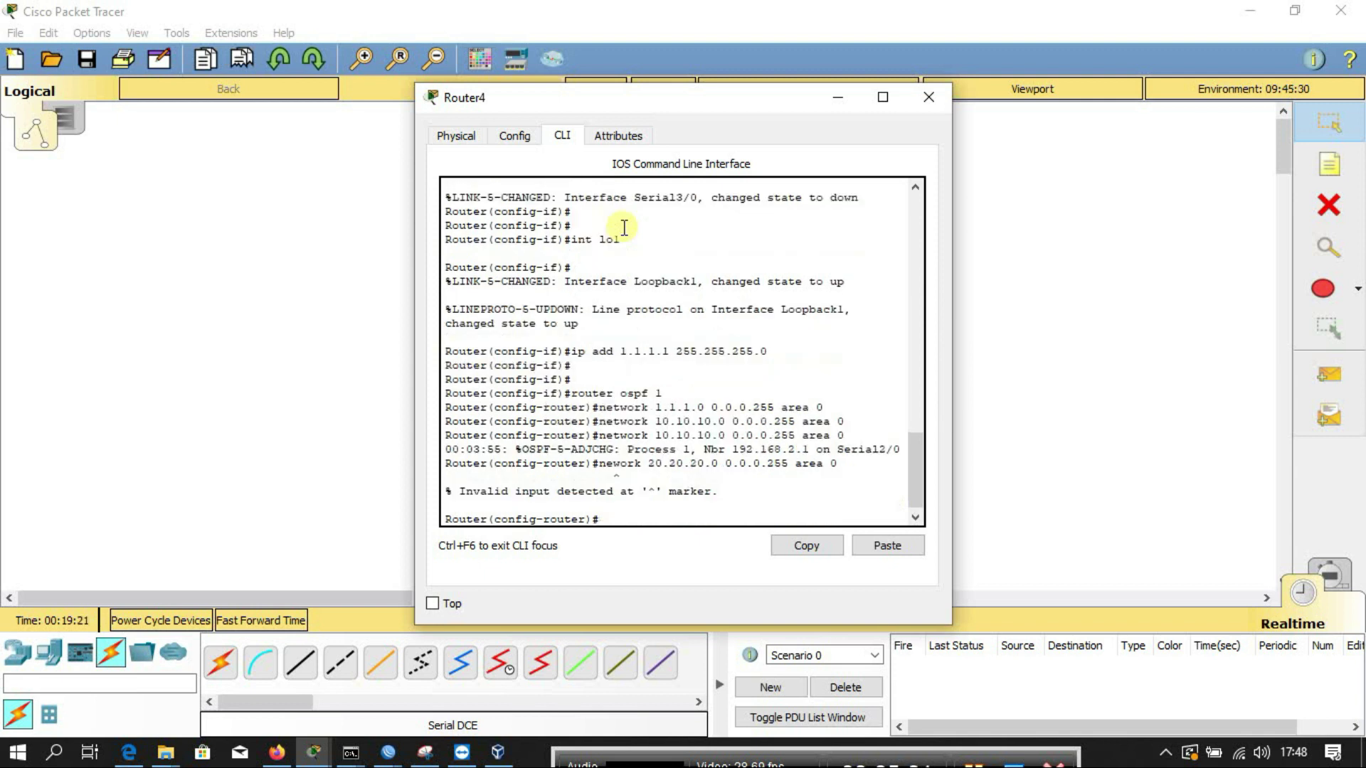
pyautogui.press('Up')
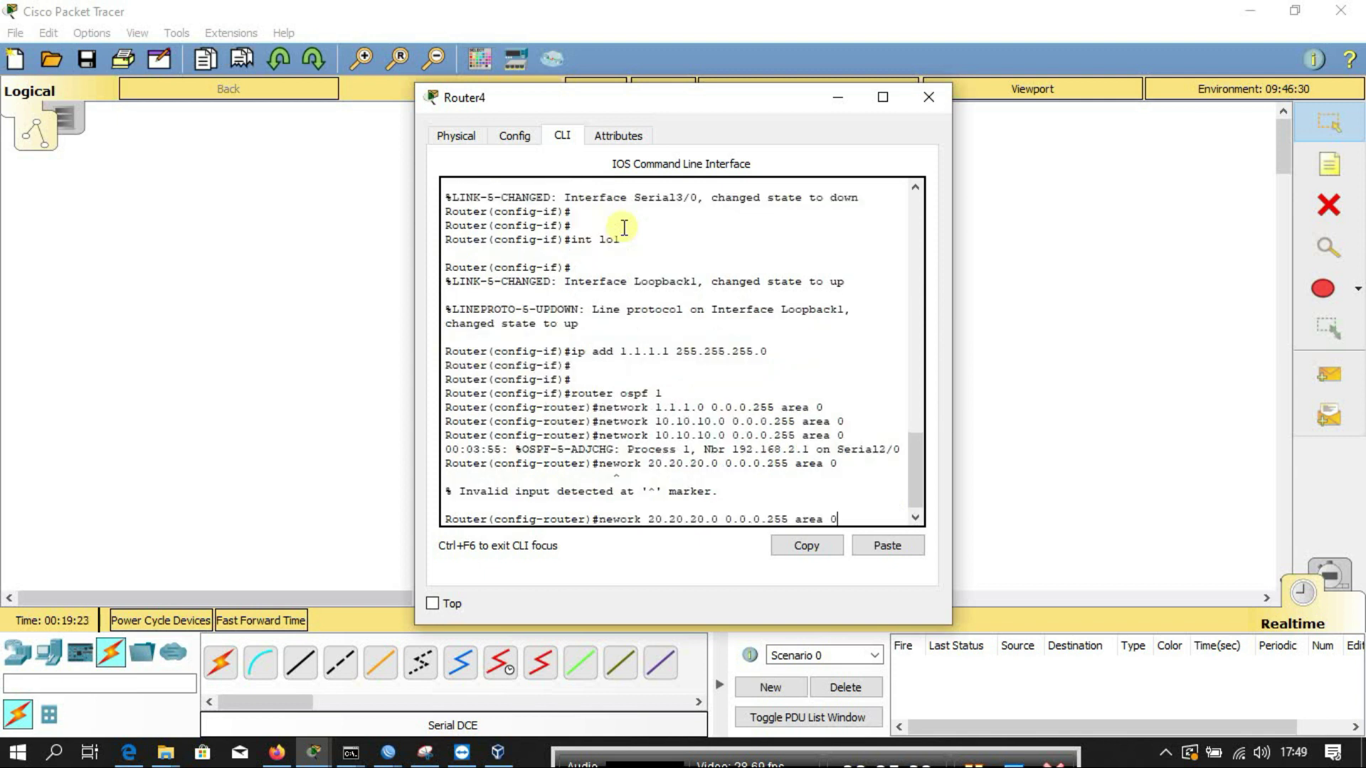
pyautogui.press('Left')
pyautogui.press('Left')
pyautogui.press('Left')
pyautogui.press('Left')
pyautogui.press('Left')
pyautogui.press('Left')
pyautogui.press('Left')
pyautogui.press('Left')
pyautogui.press('Left')
pyautogui.press('Left')
pyautogui.press('Left')
pyautogui.press('Left')
pyautogui.press('Left')
pyautogui.press('Left')
pyautogui.press('Left')
pyautogui.press('Left')
pyautogui.press('Left')
pyautogui.press('Left')
pyautogui.press('Left')
pyautogui.press('Left')
pyautogui.press('Left')
pyautogui.press('Left')
pyautogui.write('t')
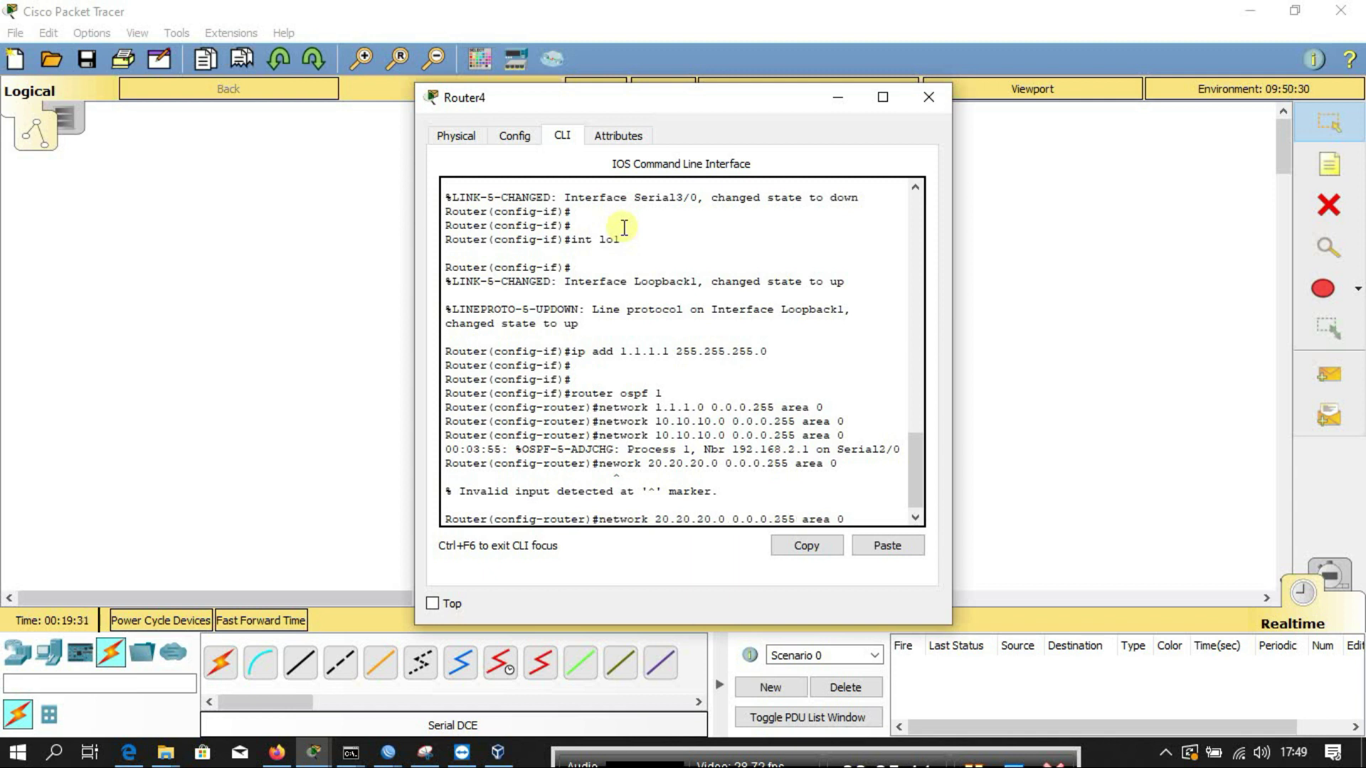
pyautogui.press('Return')
# Step: Save Router4's running configuration with do wr and close its device window
pyautogui.write('do')
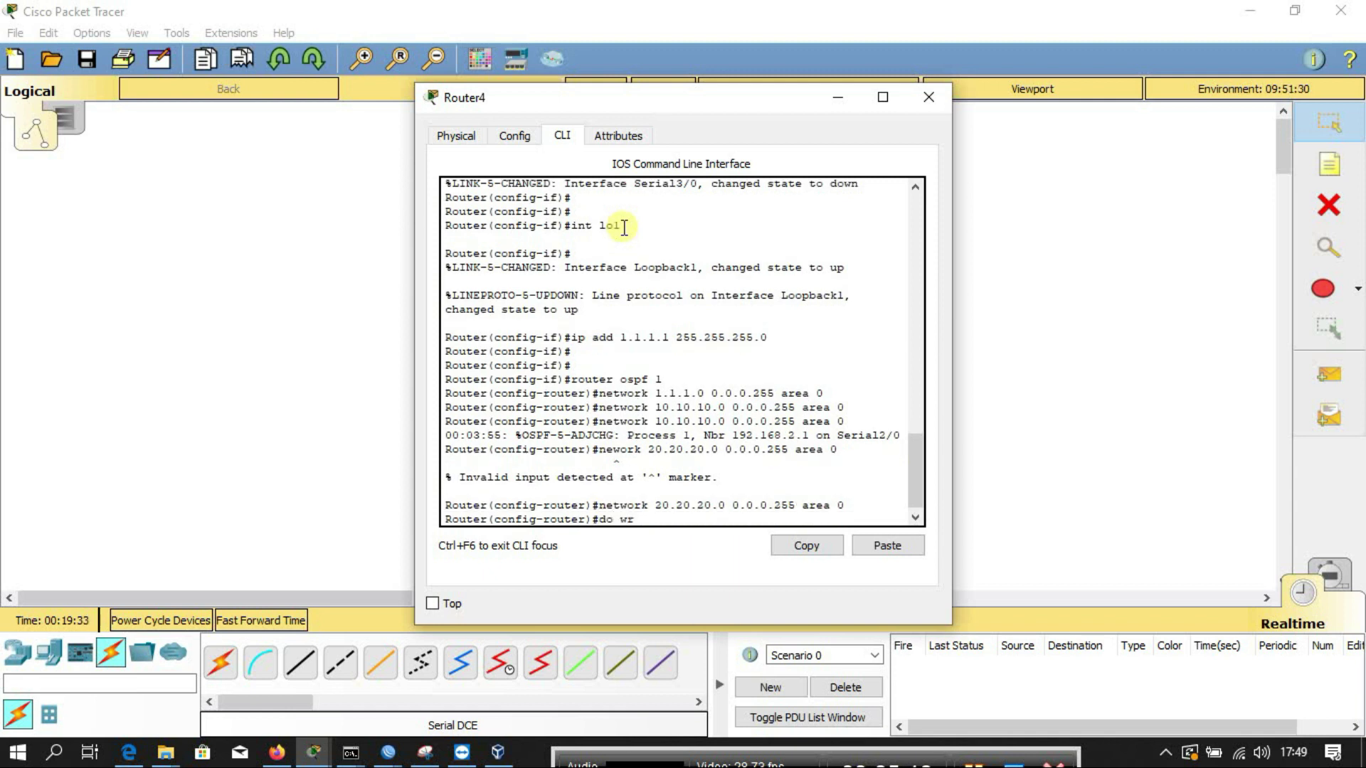
pyautogui.write(' wr')
pyautogui.press('Return')
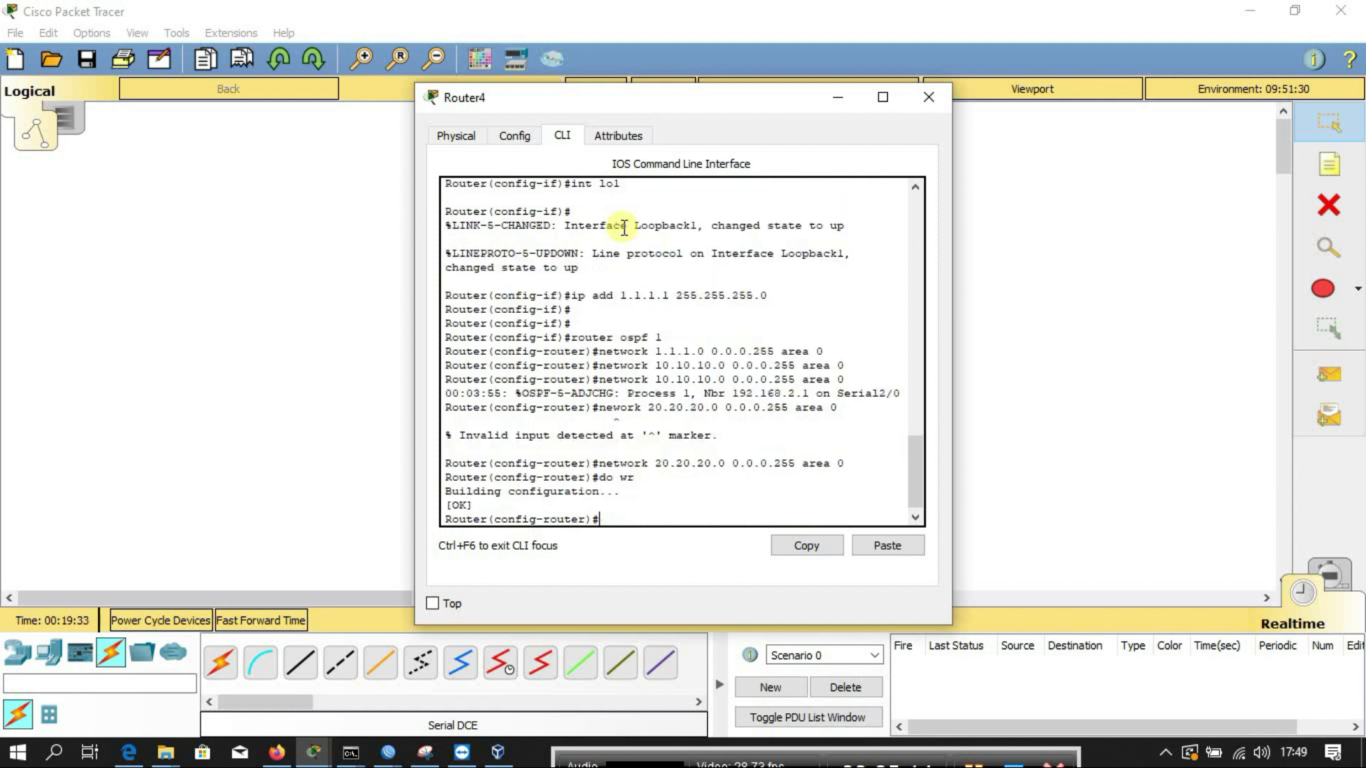
pyautogui.click(944, 101)
# Step: Open Router5's command line interface, decline the initial configuration dialog and enter global configuration mode from the terminal
pyautogui.click(799, 311)
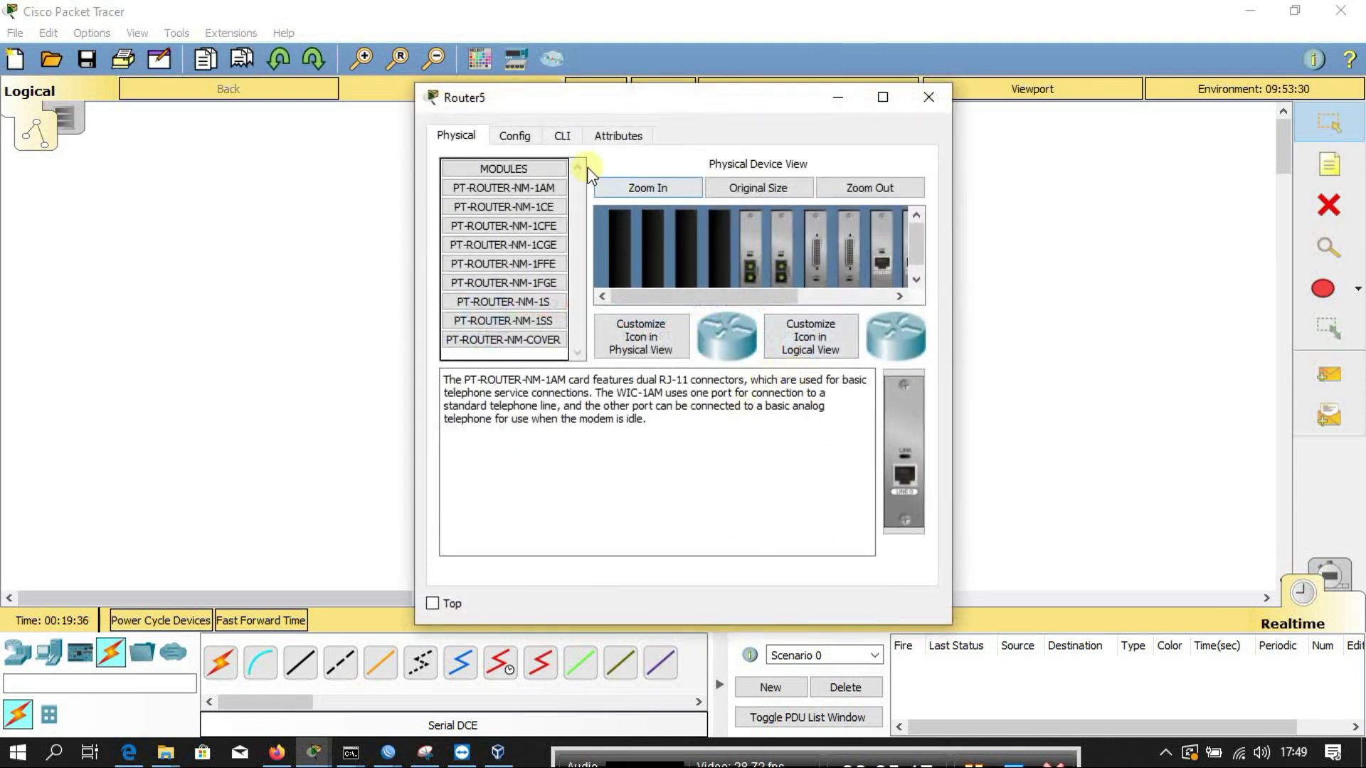
pyautogui.click(562, 135)
pyautogui.write('no')
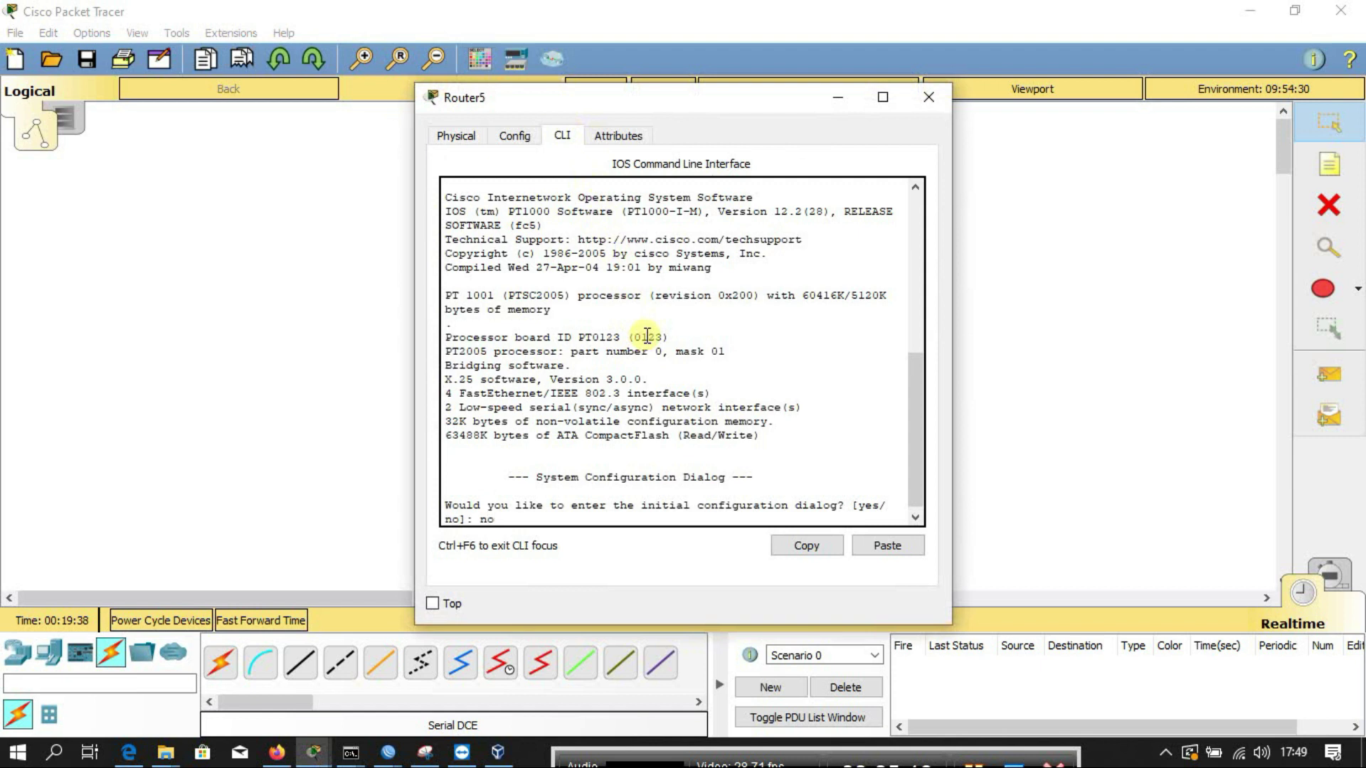
pyautogui.press('Return')
pyautogui.press('Return')
pyautogui.press('Return')
pyautogui.write('en')
pyautogui.press('Return')
pyautogui.press('Return')
pyautogui.write('conf')
pyautogui.press('Return')
pyautogui.press('Return')
# Step: Assign IP address 20.20.20.1 with subnet mask 255.255.255.0 to Router5's Serial3/0 interface and enable it
pyautogui.write('int se')
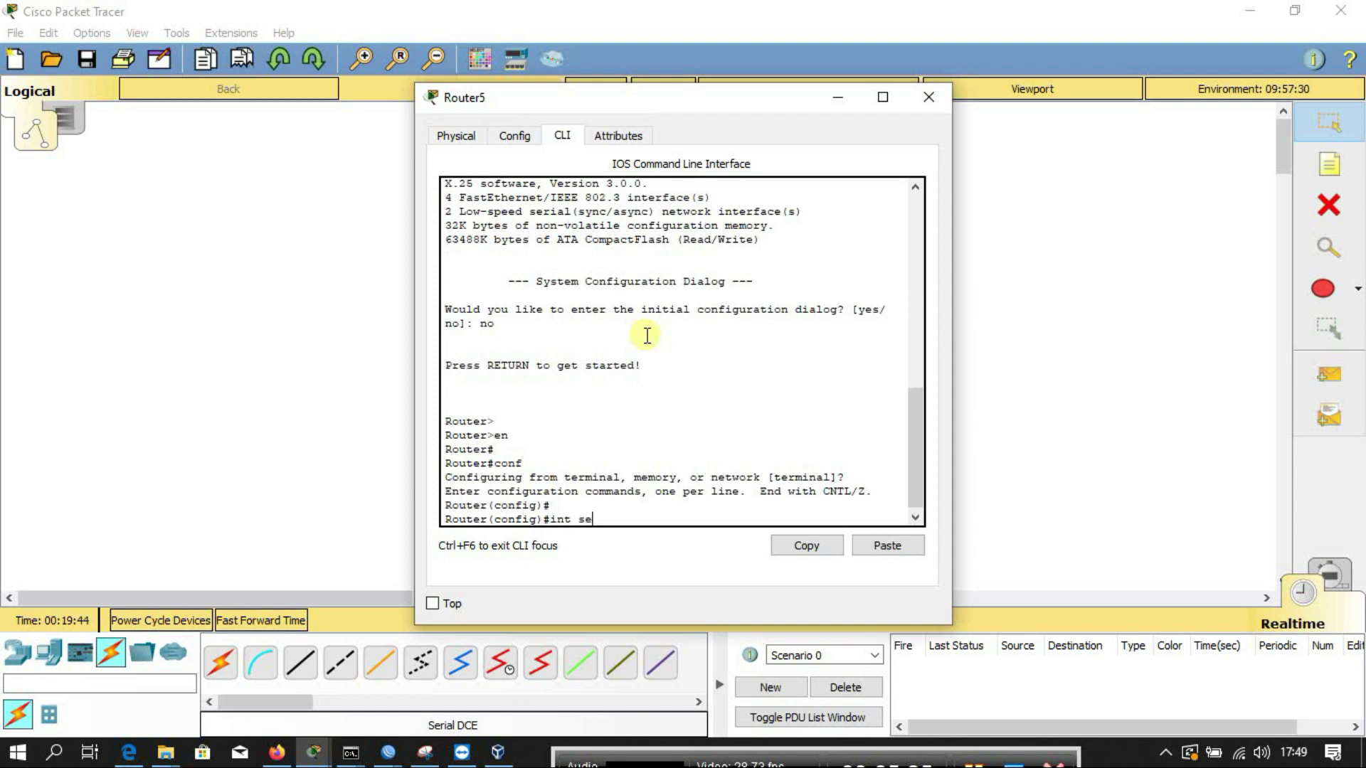
pyautogui.write('3/0')
pyautogui.press('Return')
pyautogui.write('ip add')
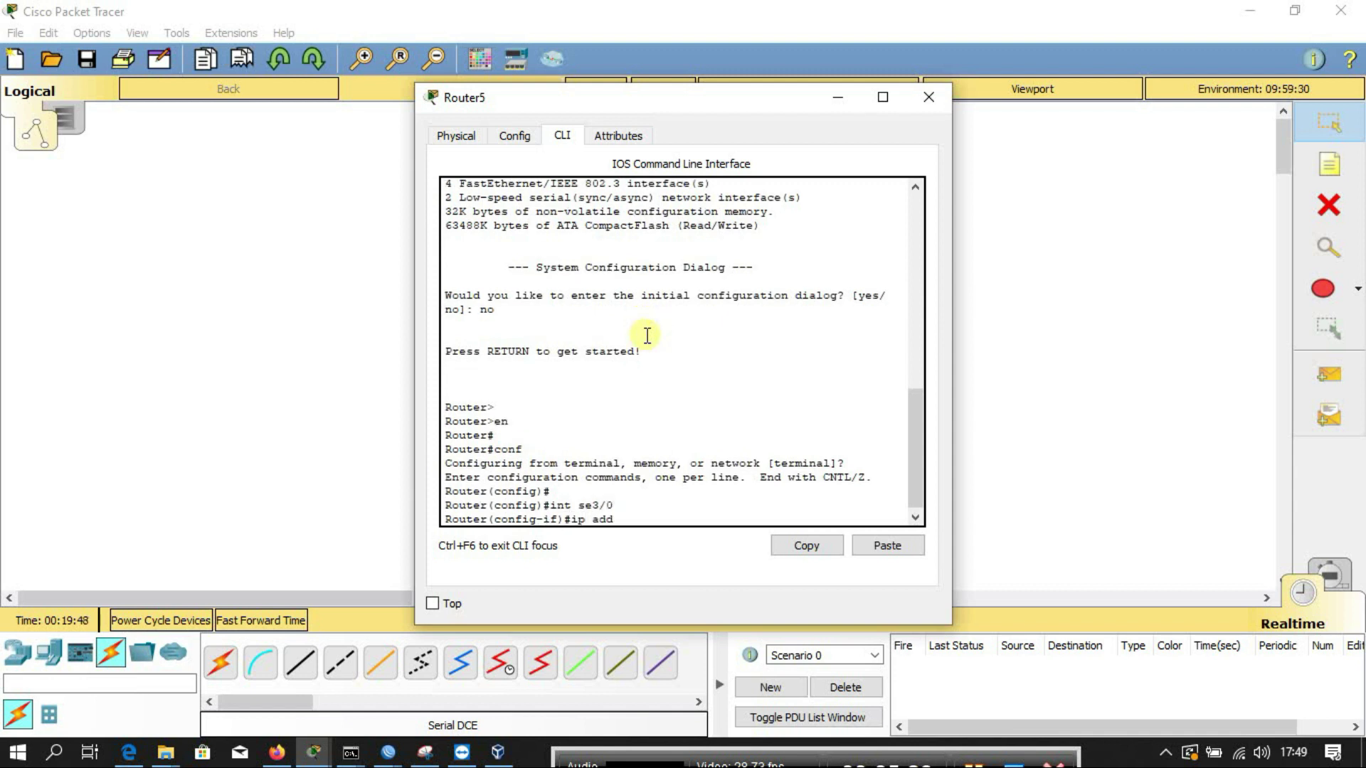
pyautogui.write(' 20,')
pyautogui.write('.20.20.')
pyautogui.write('1 255.255.255.')
pyautogui.write('0')
pyautogui.press('Return')
pyautogui.write('no shu')
pyautogui.write('t')
pyautogui.press('Return')
pyautogui.press('Return')
# Step: Enter interface configuration mode for Router5's FastEthernet0/0 interface
pyautogui.write('int f1/')
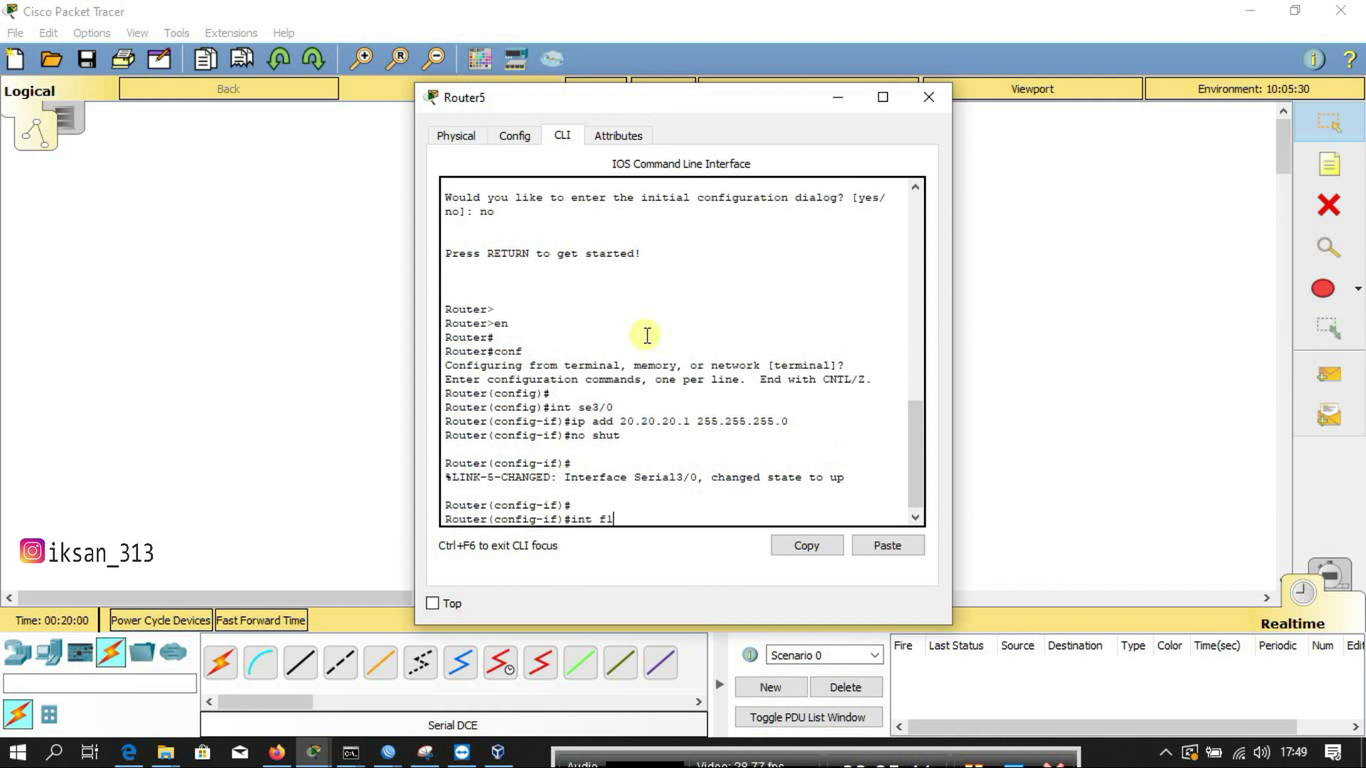
pyautogui.press('BackSpace')
pyautogui.press('BackSpace')
pyautogui.write('0/0')
pyautogui.press('Return')
pyautogui.write('ip')
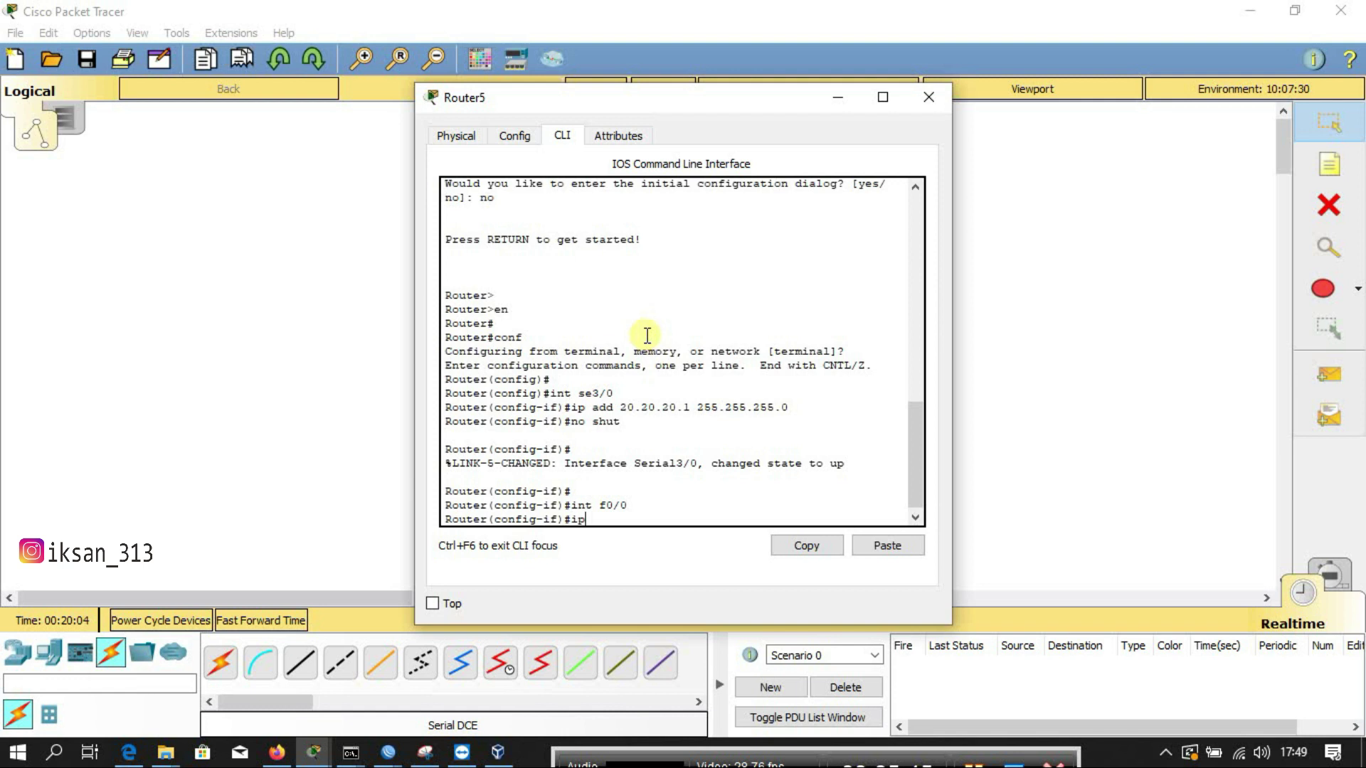
pyautogui.write(' add 192.168')
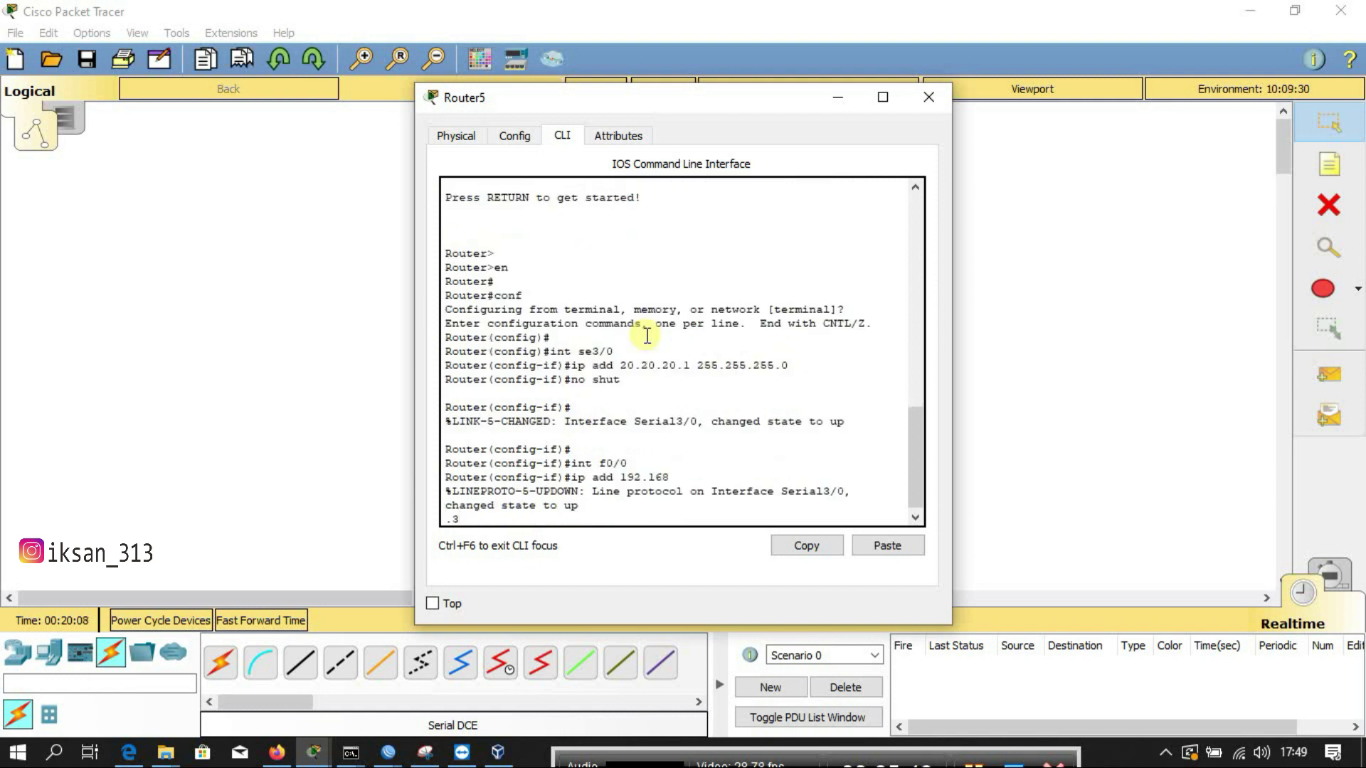
pyautogui.press('BackSpace')
pyautogui.press('BackSpace')
pyautogui.press('BackSpace')
pyautogui.press('BackSpace')
pyautogui.press('BackSpace')
pyautogui.press('BackSpace')
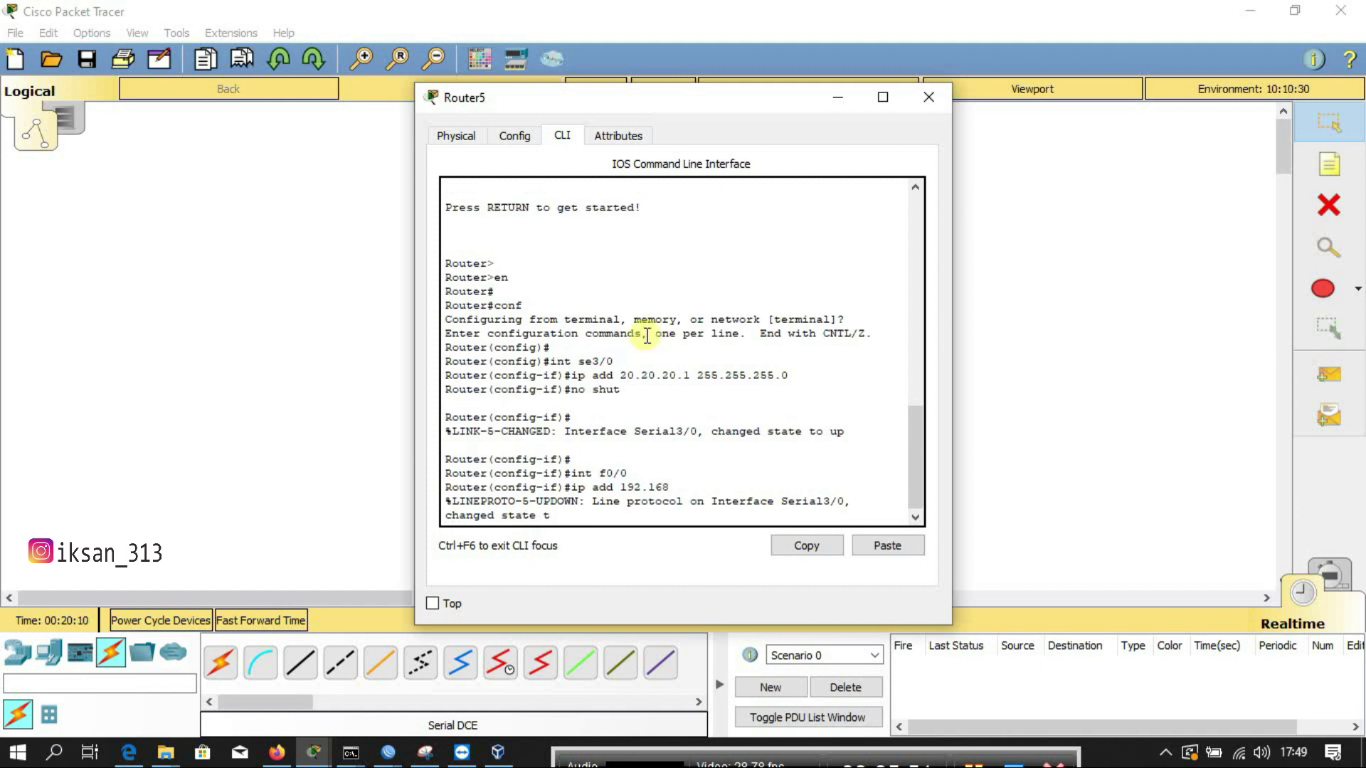
pyautogui.press('Return')
pyautogui.press('Up')
pyautogui.press('BackSpace')
pyautogui.press('BackSpace')
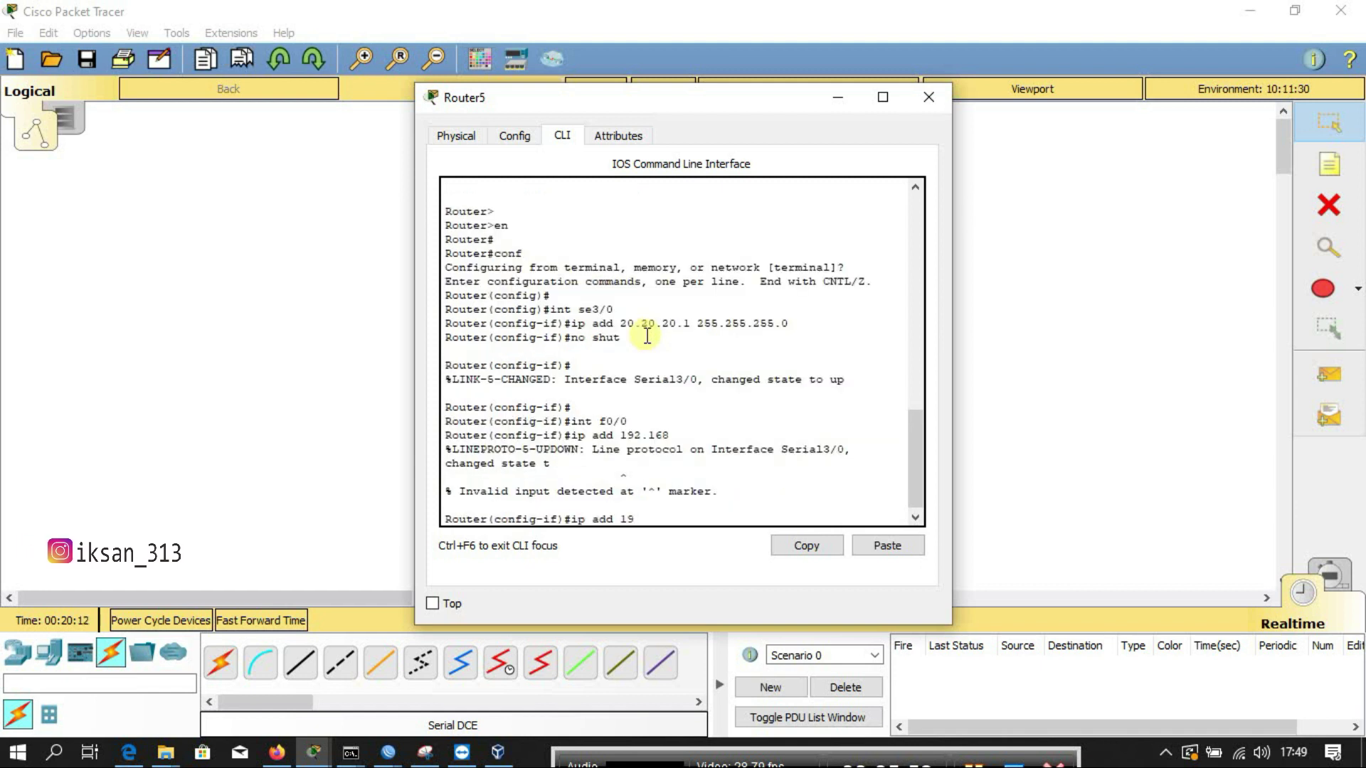
pyautogui.press('BackSpace')
pyautogui.press('BackSpace')
pyautogui.press('BackSpace')
pyautogui.press('BackSpace')
pyautogui.press('BackSpace')
pyautogui.press('BackSpace')
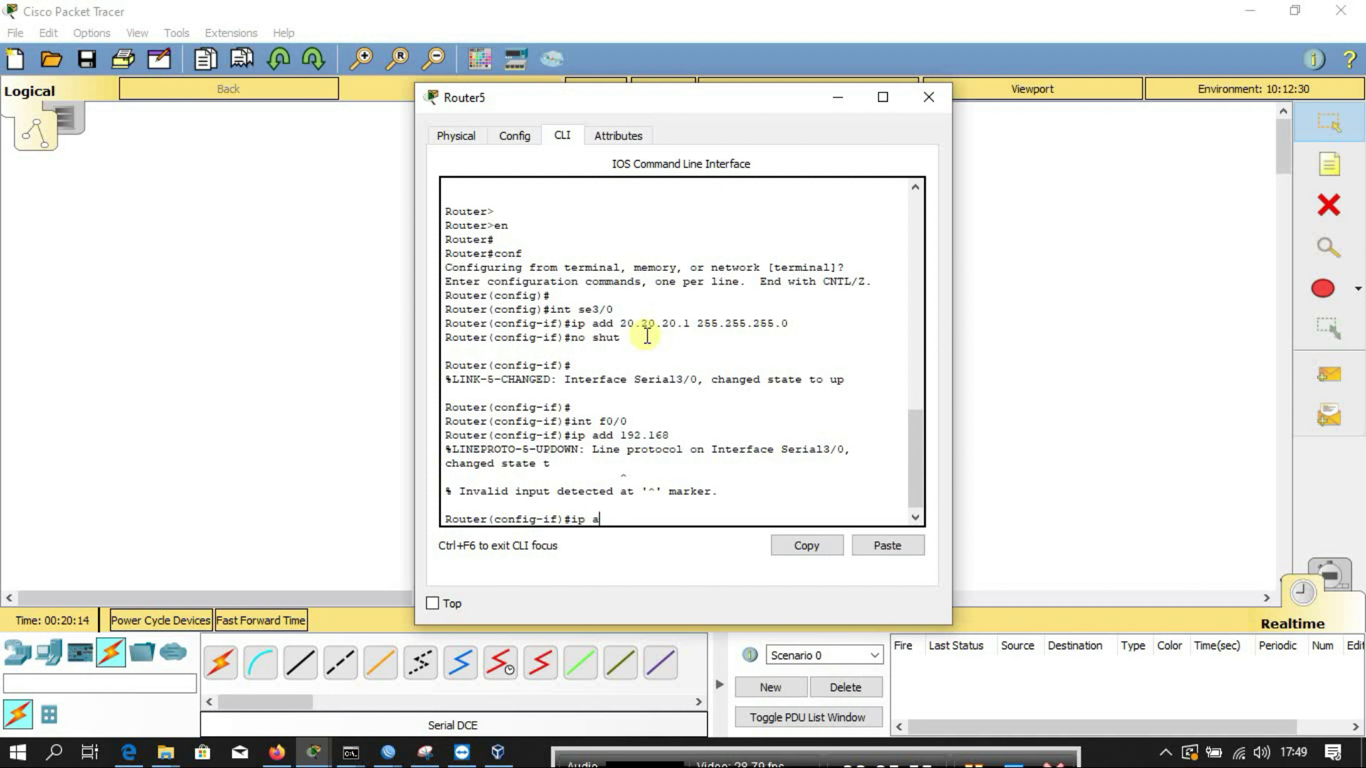
# Step: Assign IP address 192.168.3.1 with subnet mask 255.255.255.0 to Router5's FastEthernet0/0 interface and enable it
pyautogui.write('ip add 192.168.3.1 255.255.255.0')
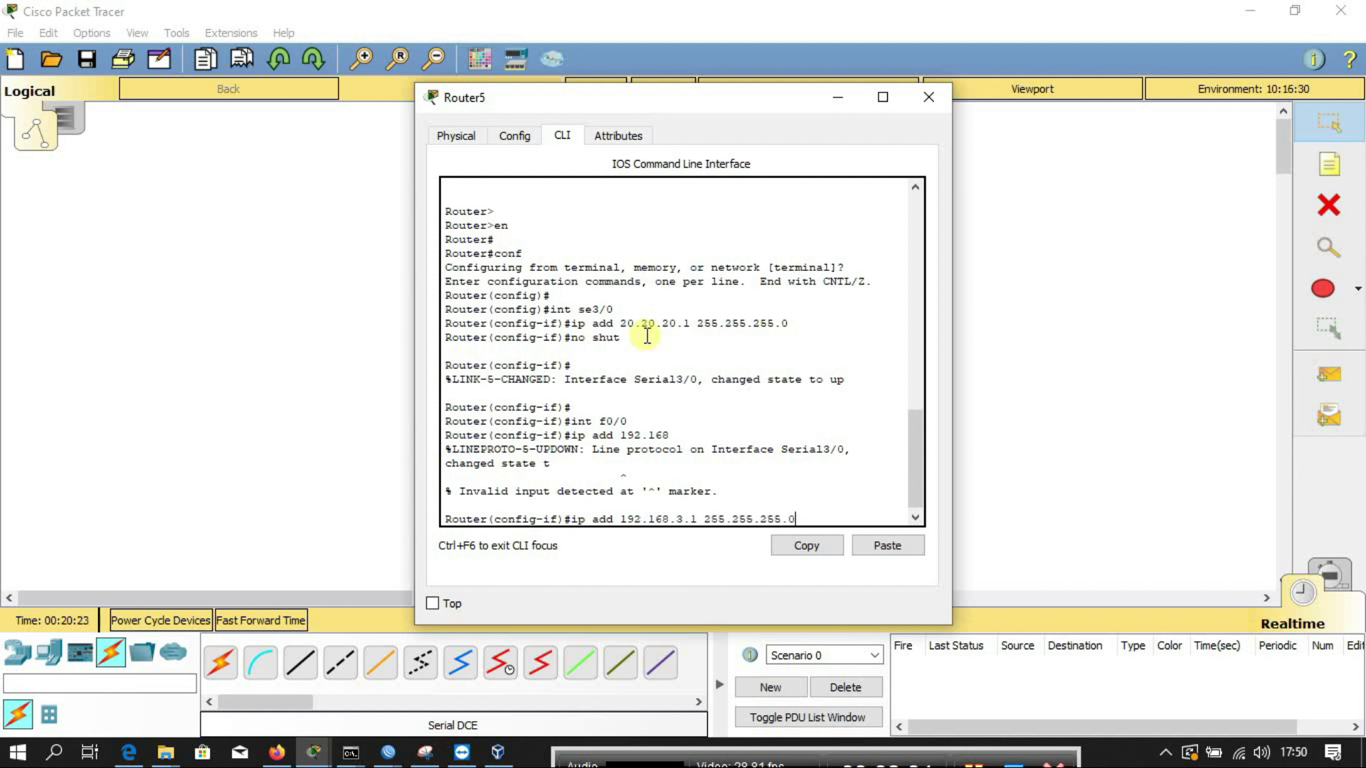
pyautogui.press('Return')
pyautogui.write('no shut')
pyautogui.press('Return')
# Step: Assign IP address 192.168.4.1 with subnet mask 255.255.255.0 to Router5's FastEthernet1/0 interface and enable it
pyautogui.write('int ')
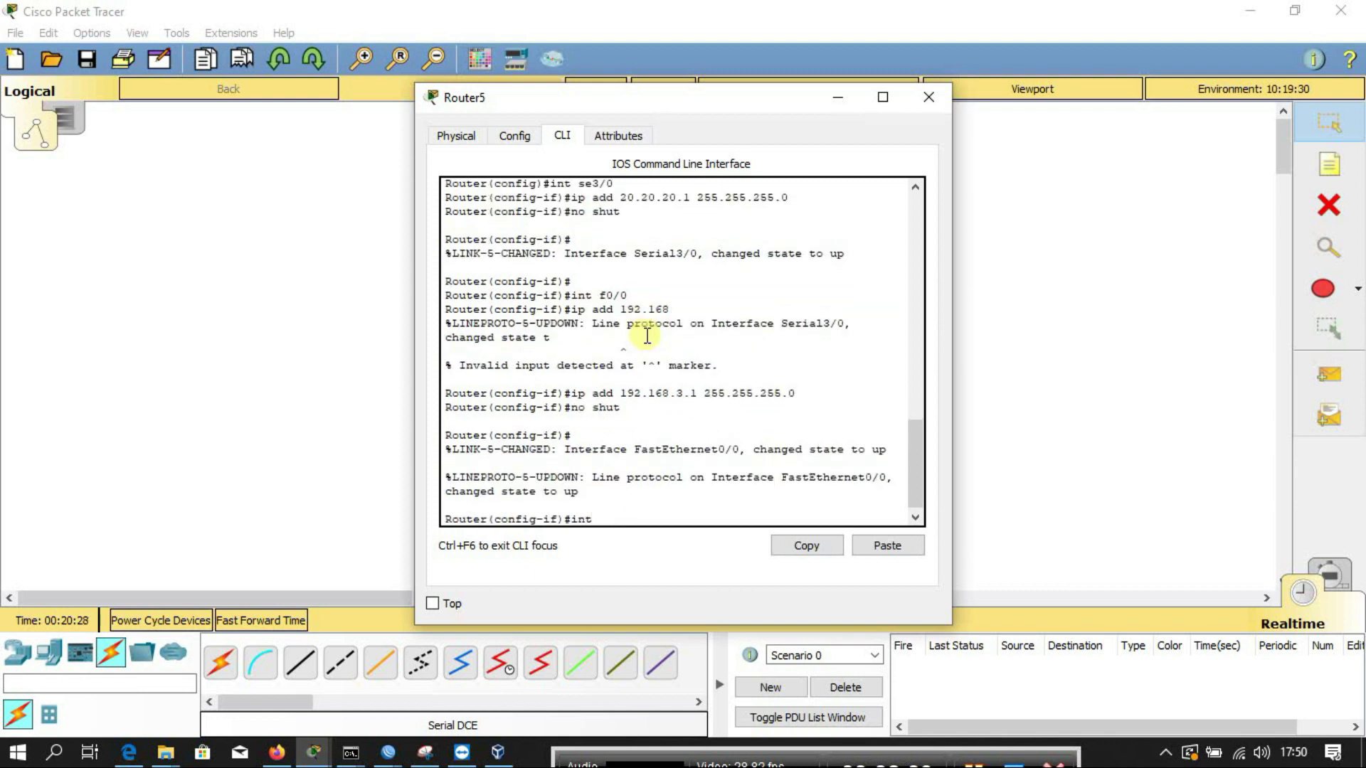
pyautogui.write('f1/0')
pyautogui.press('Return')
pyautogui.write('ip add')
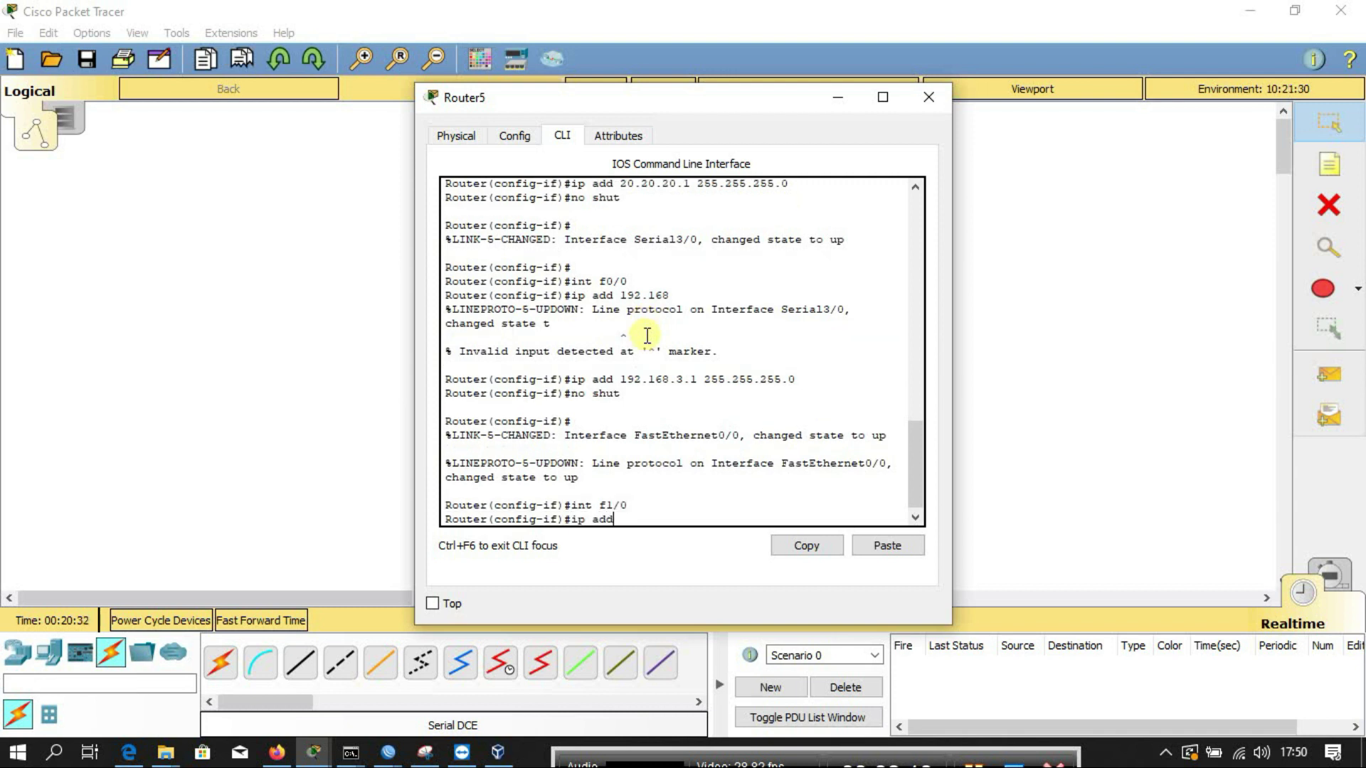
pyautogui.write(' 192.168.4.1 255.255.255.0')
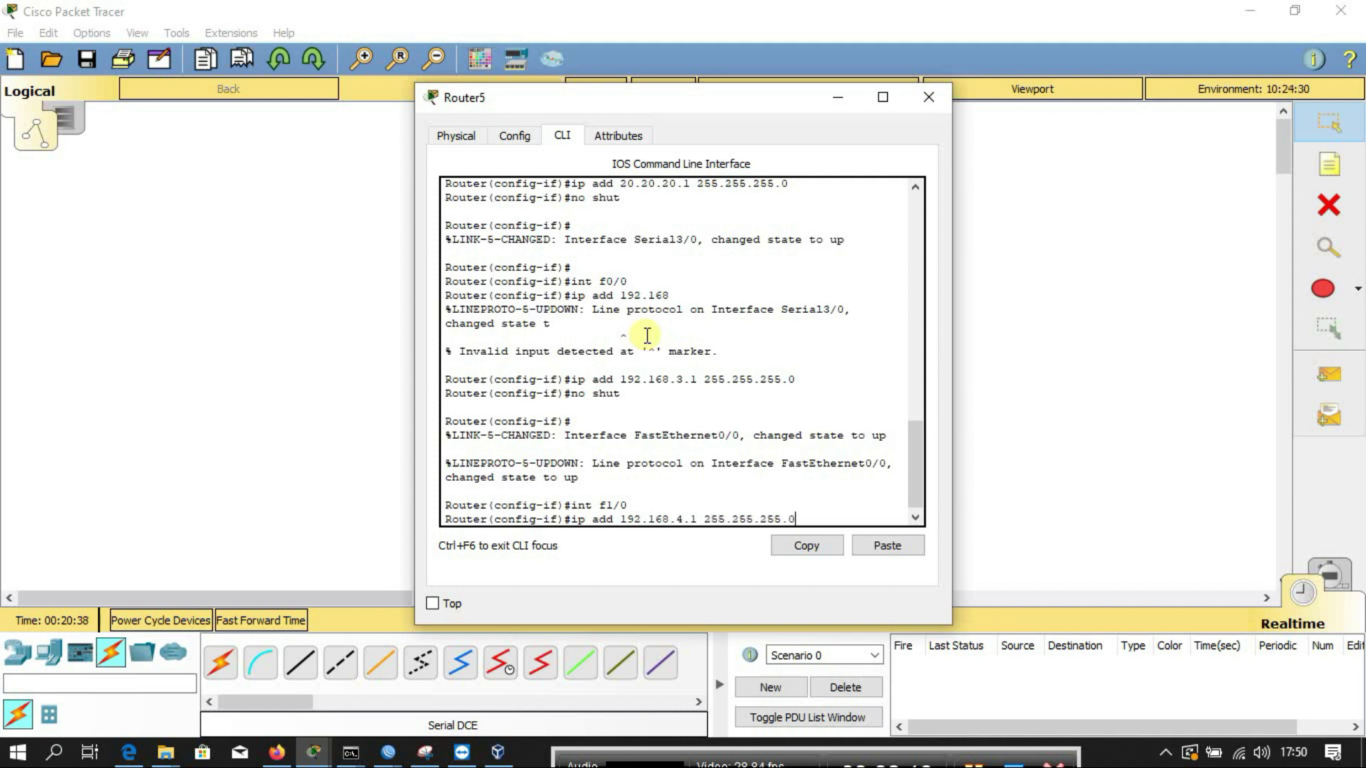
pyautogui.press('Return')
pyautogui.write('no shu')
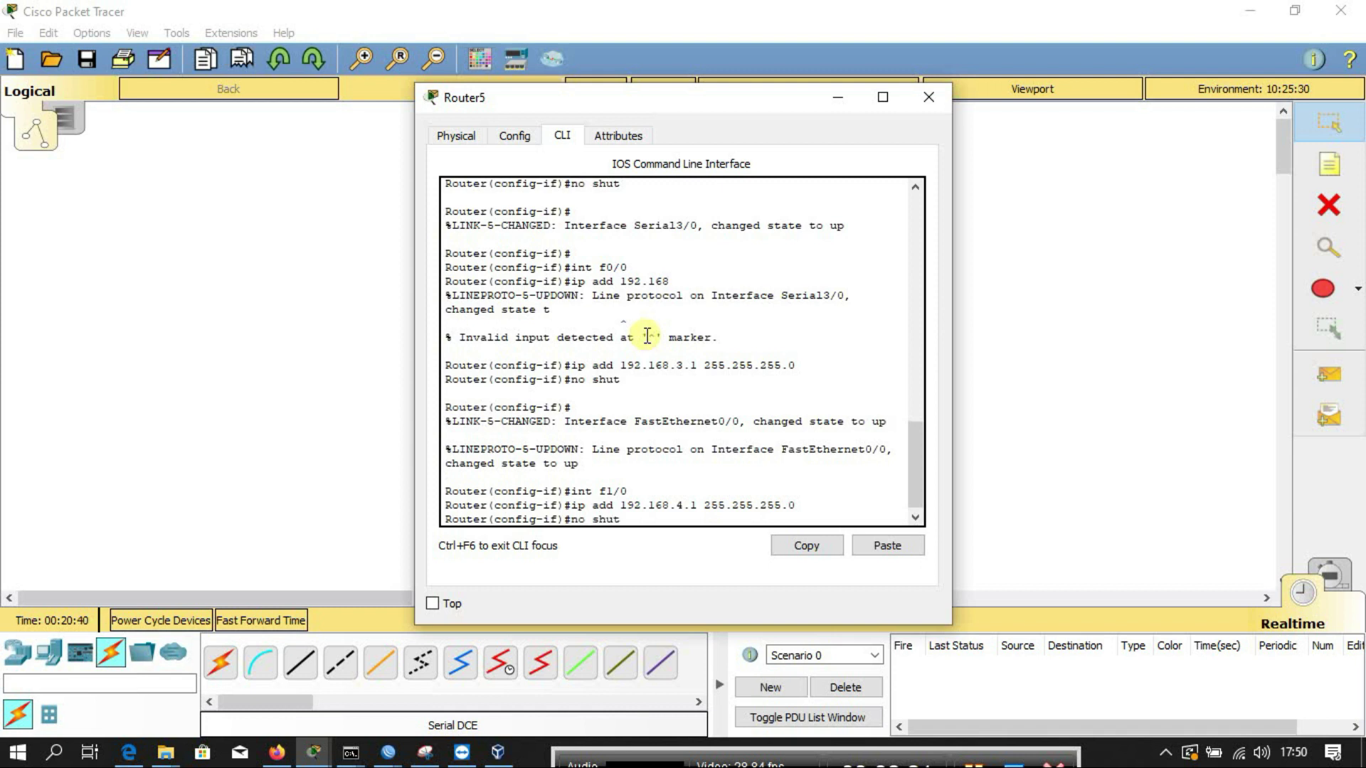
pyautogui.write('t')
pyautogui.press('Return')
# Step: Start OSPF process 1 on Router5 and advertise network 192.168.3.0 with wildcard mask 0.0.0.255 in area 0
pyautogui.write('router osp')
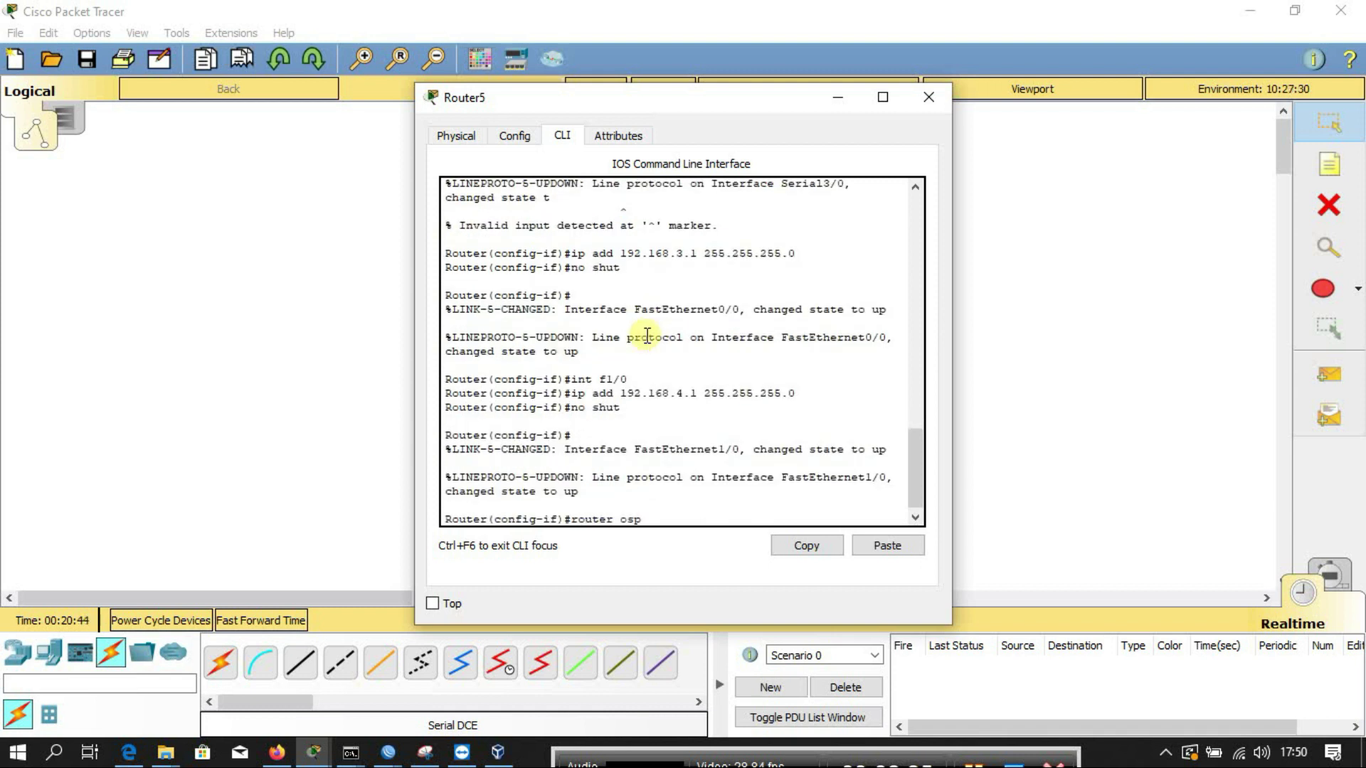
pyautogui.write('f')
pyautogui.press('Return')
pyautogui.press('Up')
pyautogui.write('1')
pyautogui.press('Return')
pyautogui.write('network ')
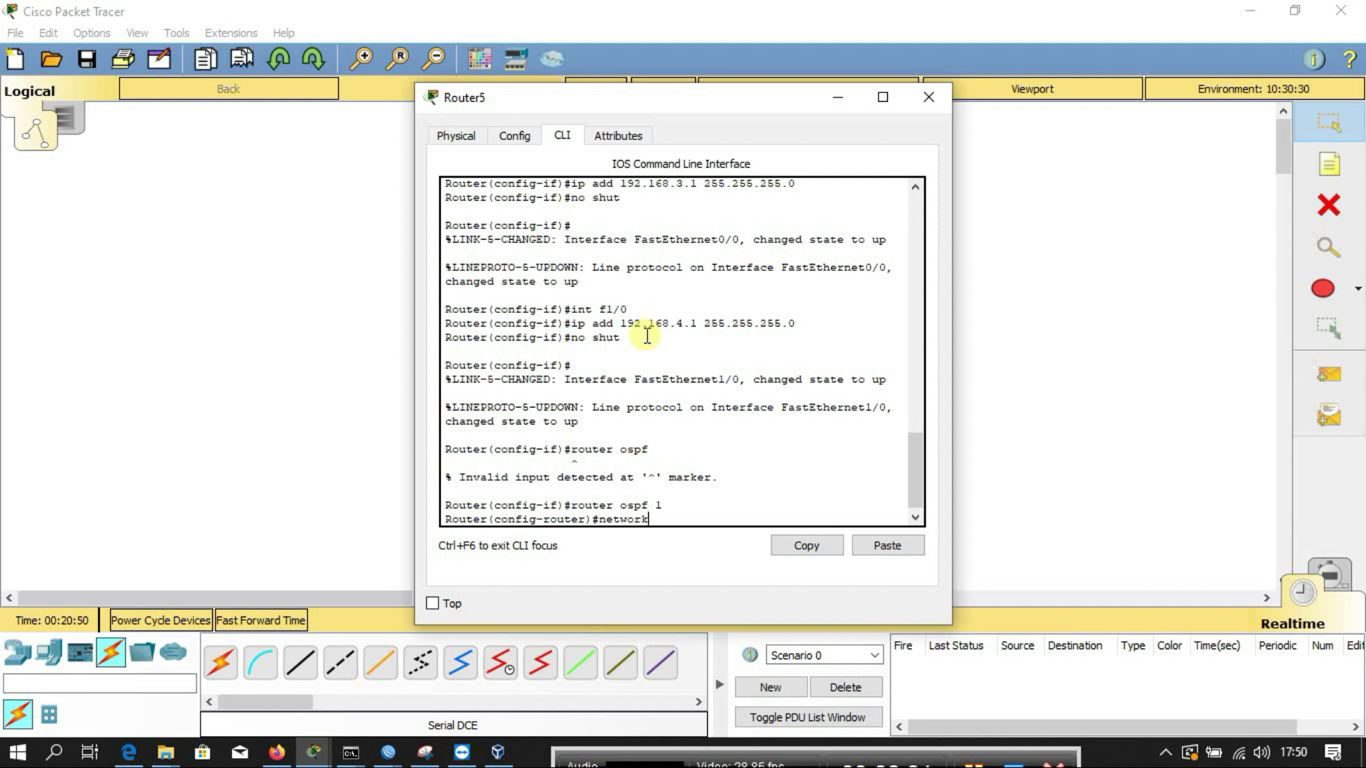
pyautogui.write('192.168.3.0 0.0.0.255 area 0')
pyautogui.press('Return')
# Step: Advertise network 192.168.4.0 with wildcard mask 0.0.0.255 in area 0 of Router5's OSPF process
pyautogui.press('Up')
pyautogui.press('Left')
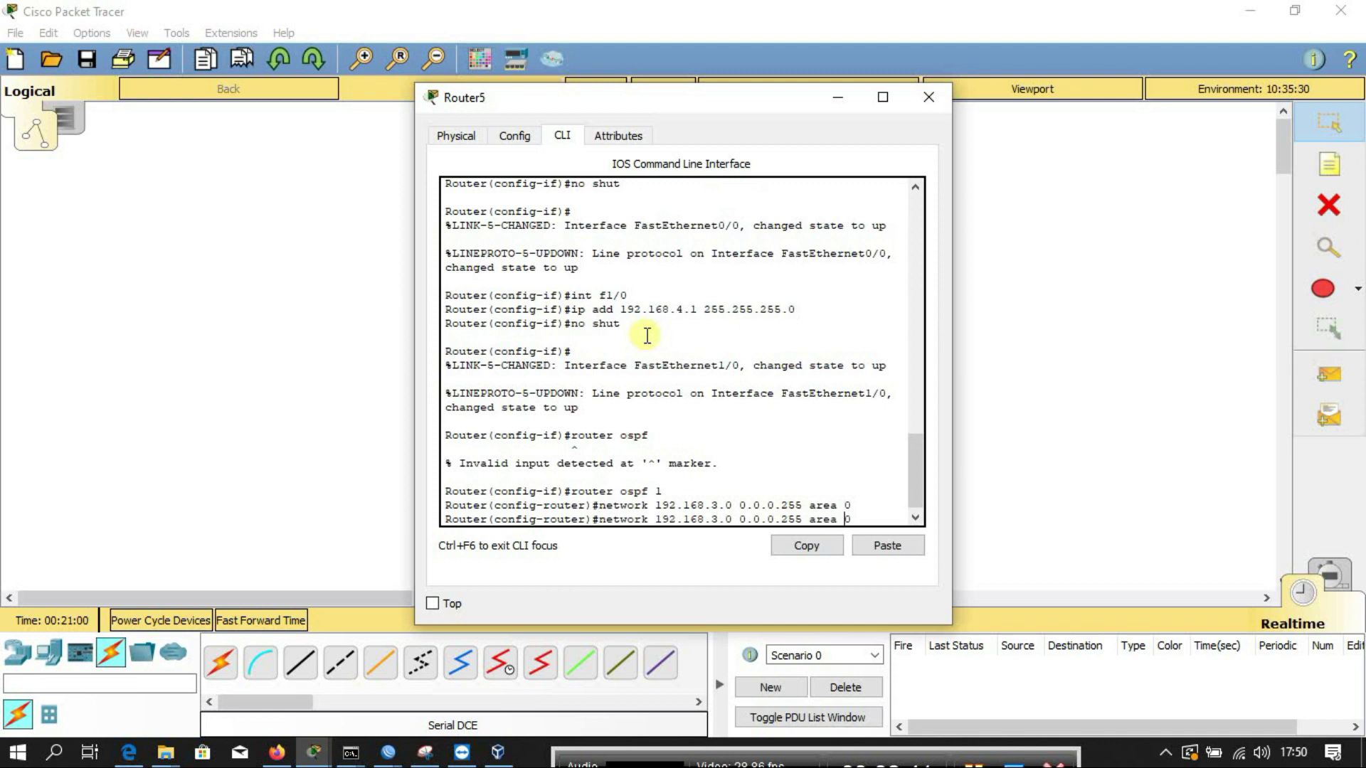
pyautogui.press('Left')
pyautogui.press('Left')
pyautogui.press('Left')
pyautogui.press('Left')
pyautogui.press('Left')
pyautogui.press('Left')
pyautogui.press('Left')
pyautogui.press('Left')
pyautogui.press('Left')
pyautogui.press('Left')
pyautogui.press('Left')
pyautogui.press('Left')
pyautogui.press('Left')
pyautogui.press('Left')
pyautogui.press('Left')
pyautogui.press('Left')
pyautogui.press('Left')
pyautogui.press('Left')
pyautogui.press('BackSpace')
pyautogui.write('4')
pyautogui.press('Return')
# Step: Advertise network 20.20.20.0 with wildcard mask 0.0.0.255 in area 0 of Router5's OSPF process
pyautogui.press('Up')
pyautogui.press('Left')
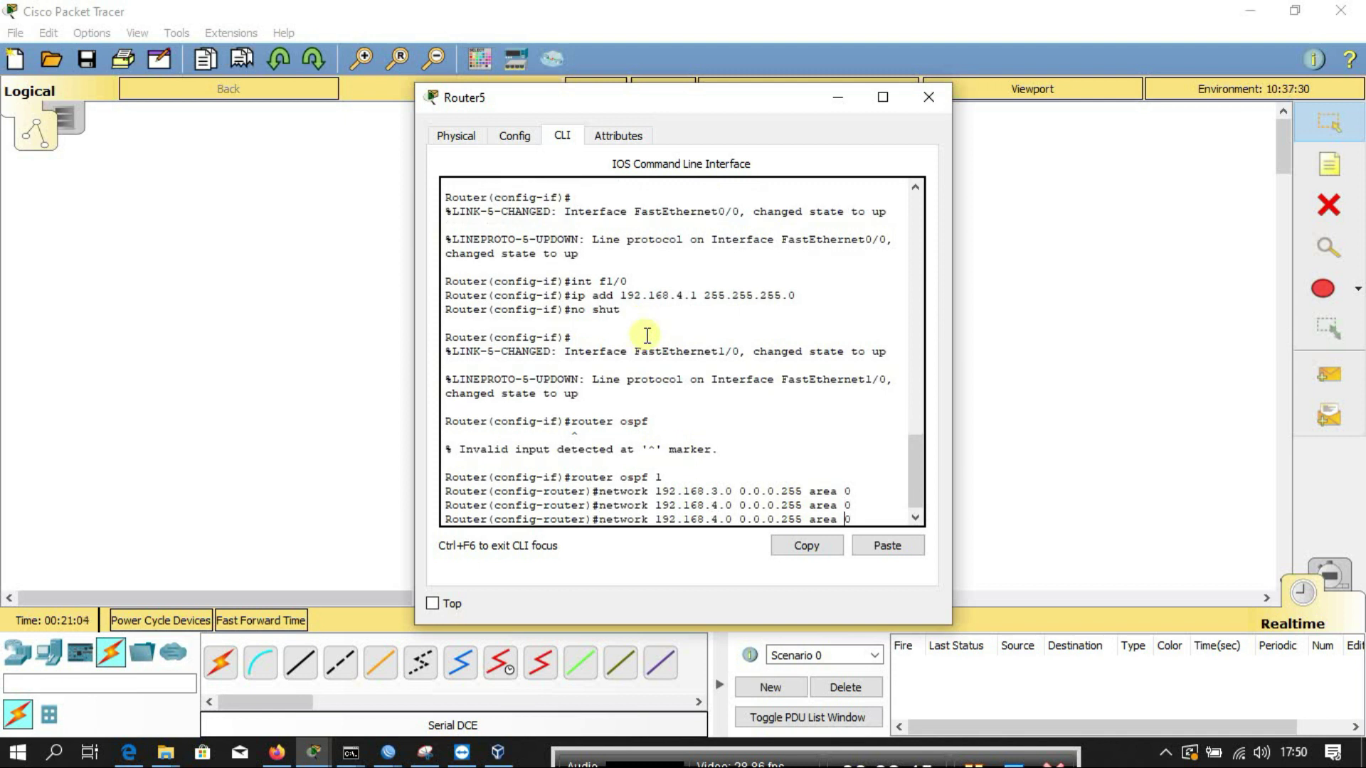
pyautogui.press('BackSpace')
pyautogui.press('BackSpace')
pyautogui.press('BackSpace')
pyautogui.press('BackSpace')
pyautogui.press('BackSpace')
pyautogui.press('BackSpace')
pyautogui.press('BackSpace')
pyautogui.press('BackSpace')
pyautogui.press('BackSpace')
pyautogui.press('BackSpace')
pyautogui.write('20.20.20.')
pyautogui.press('Return')
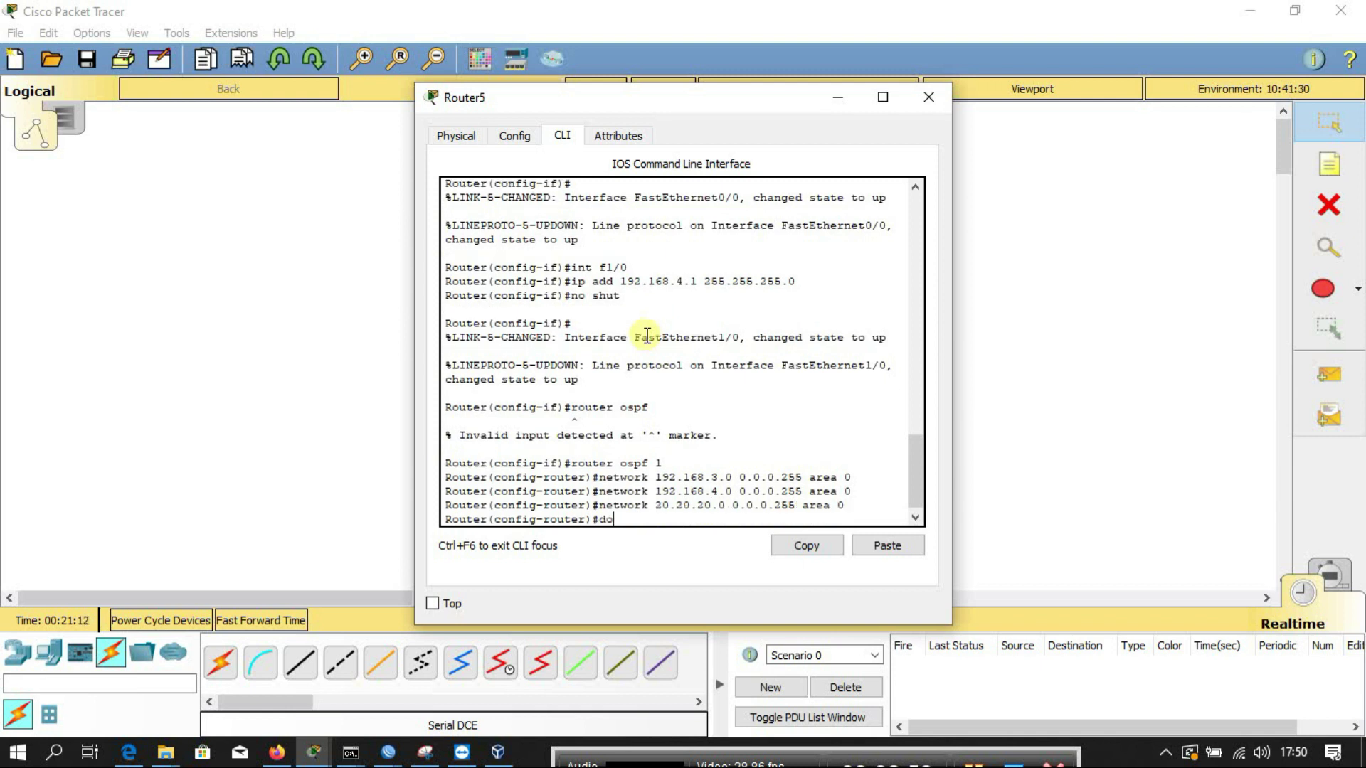
# Step: Save Router5's running configuration with do wr and close the router's window
pyautogui.write('do wr')
pyautogui.press('Return')
pyautogui.press('Return')
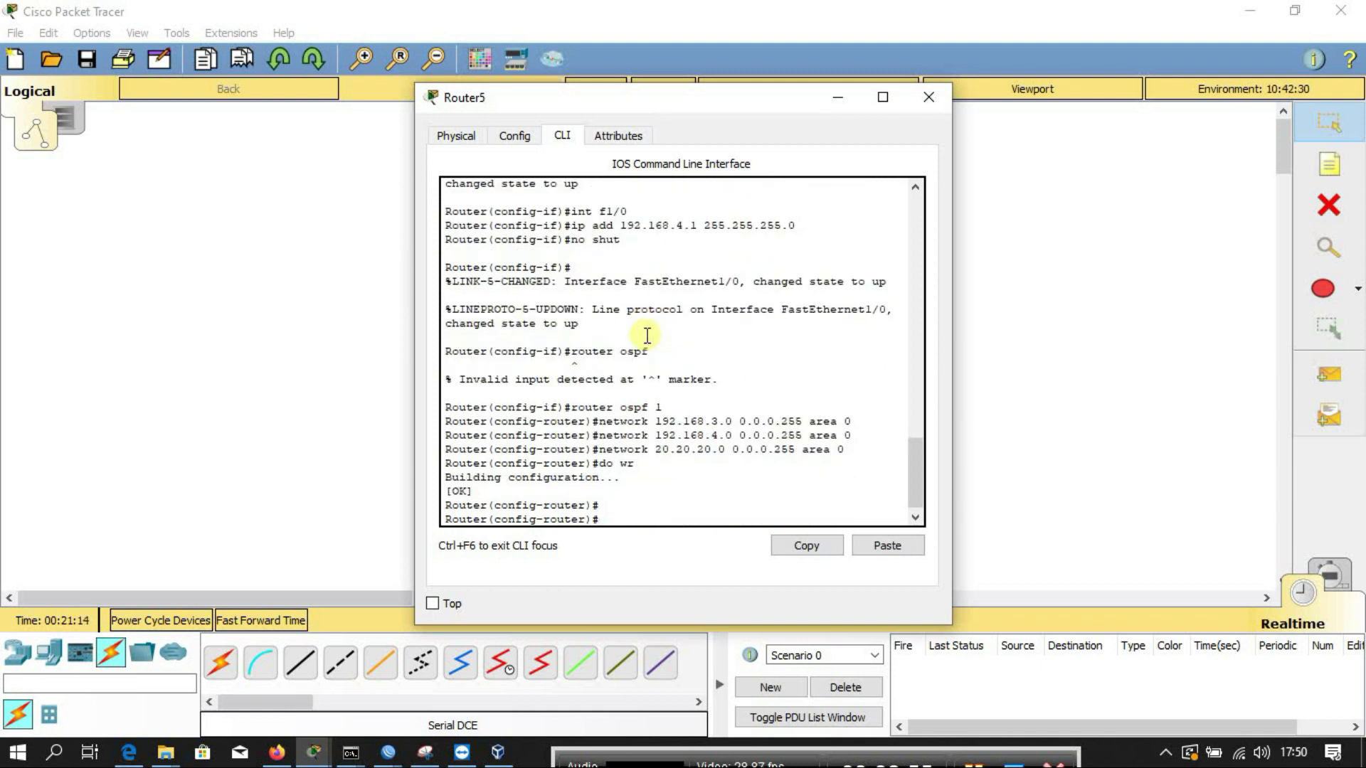
pyautogui.click(928, 98)
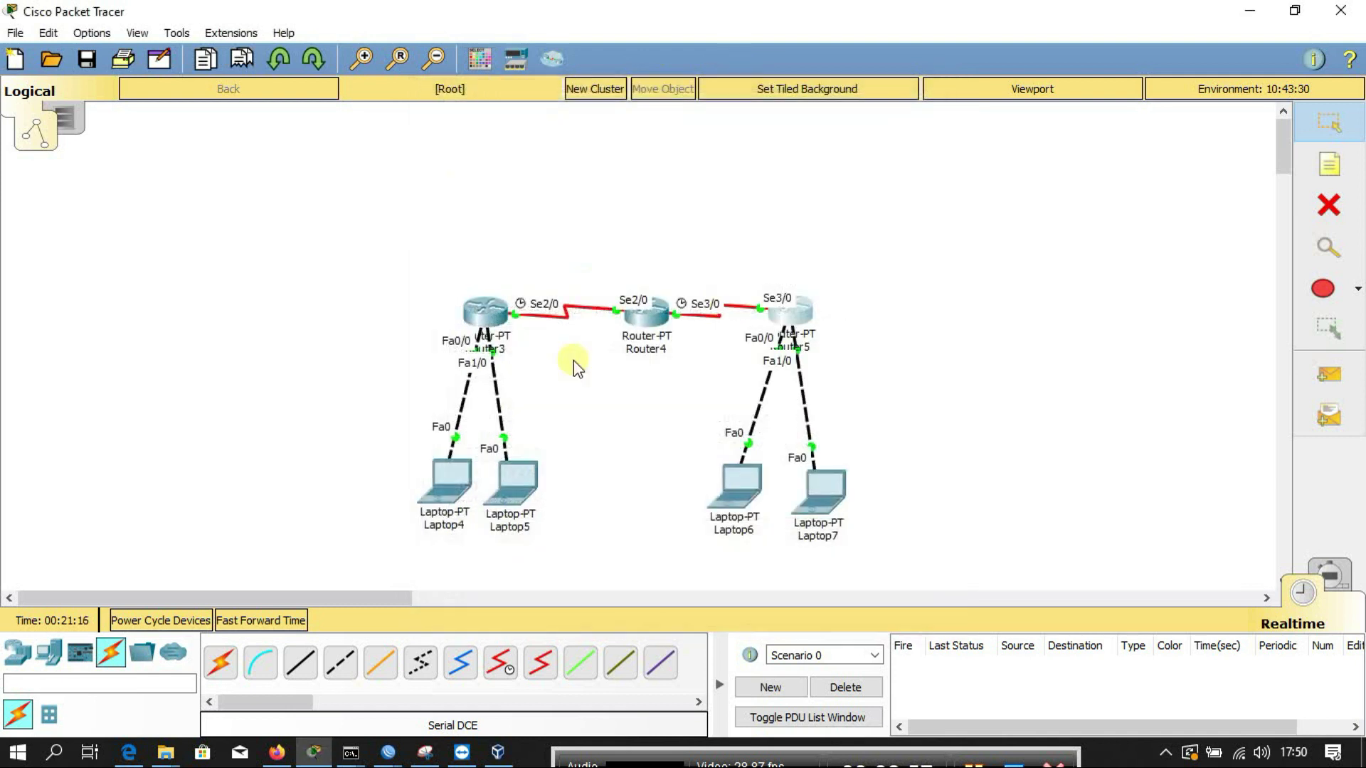
# Step: Give Laptop4 the static IP address 192.168.1.2, subnet mask 255.255.255.0 and default gateway 192.168.1.1
pyautogui.click(448, 484)
pyautogui.click(344, 185)
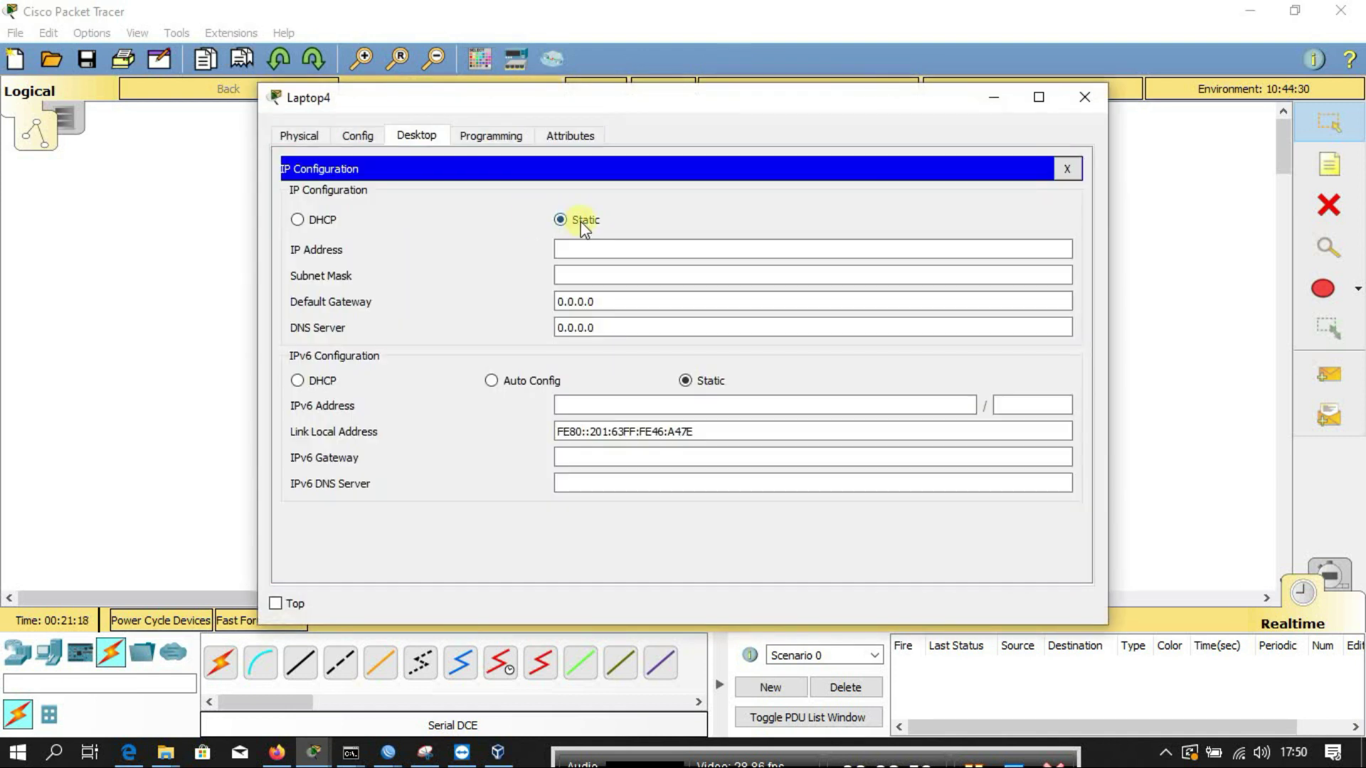
pyautogui.click(594, 242)
pyautogui.write('192.16')
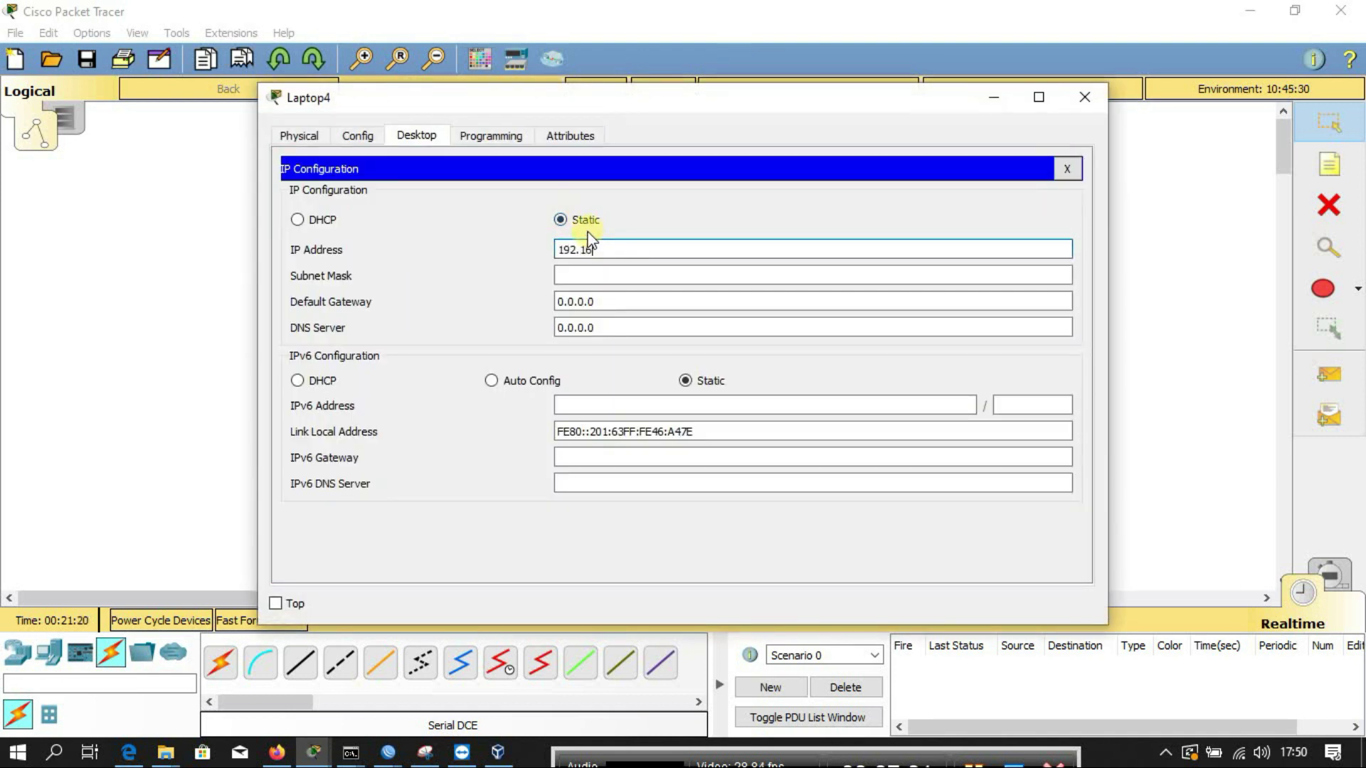
pyautogui.press('Tab')
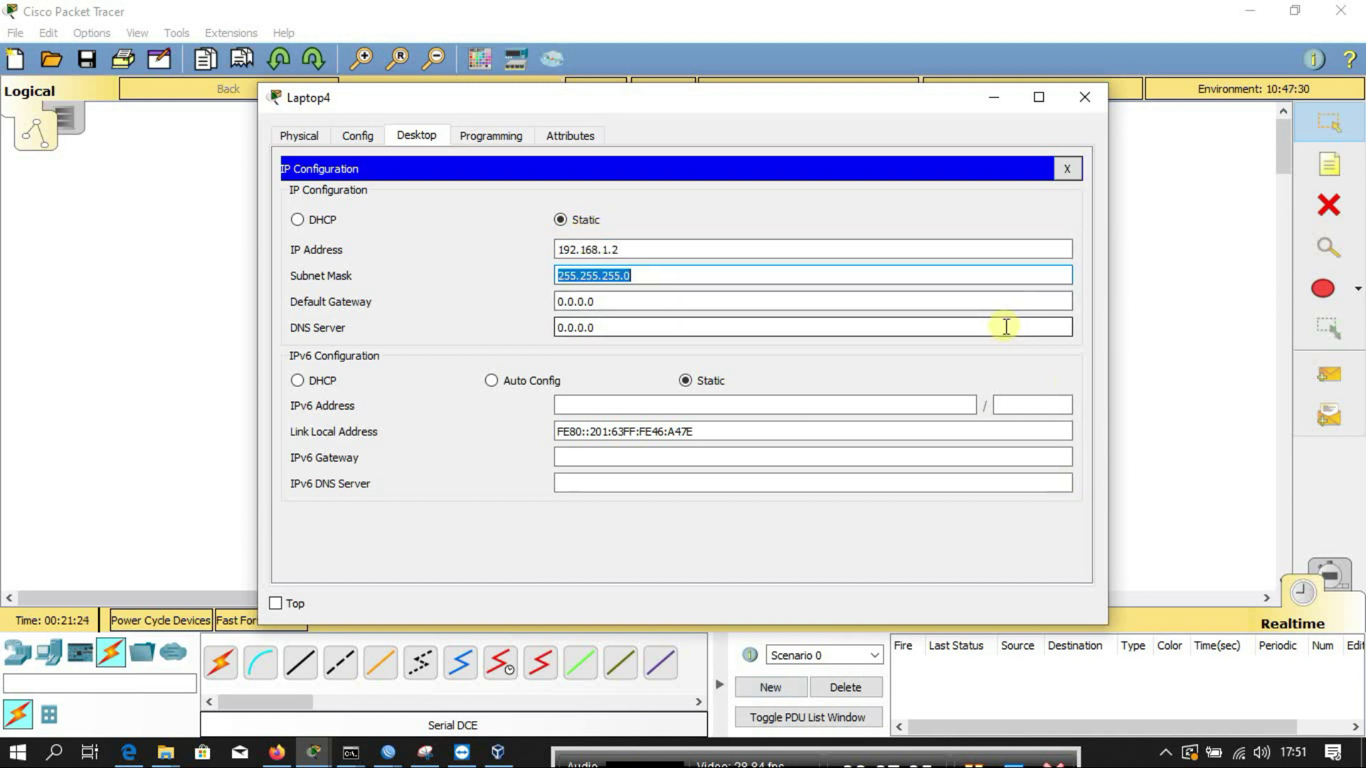
pyautogui.press('Tab')
pyautogui.write('19')
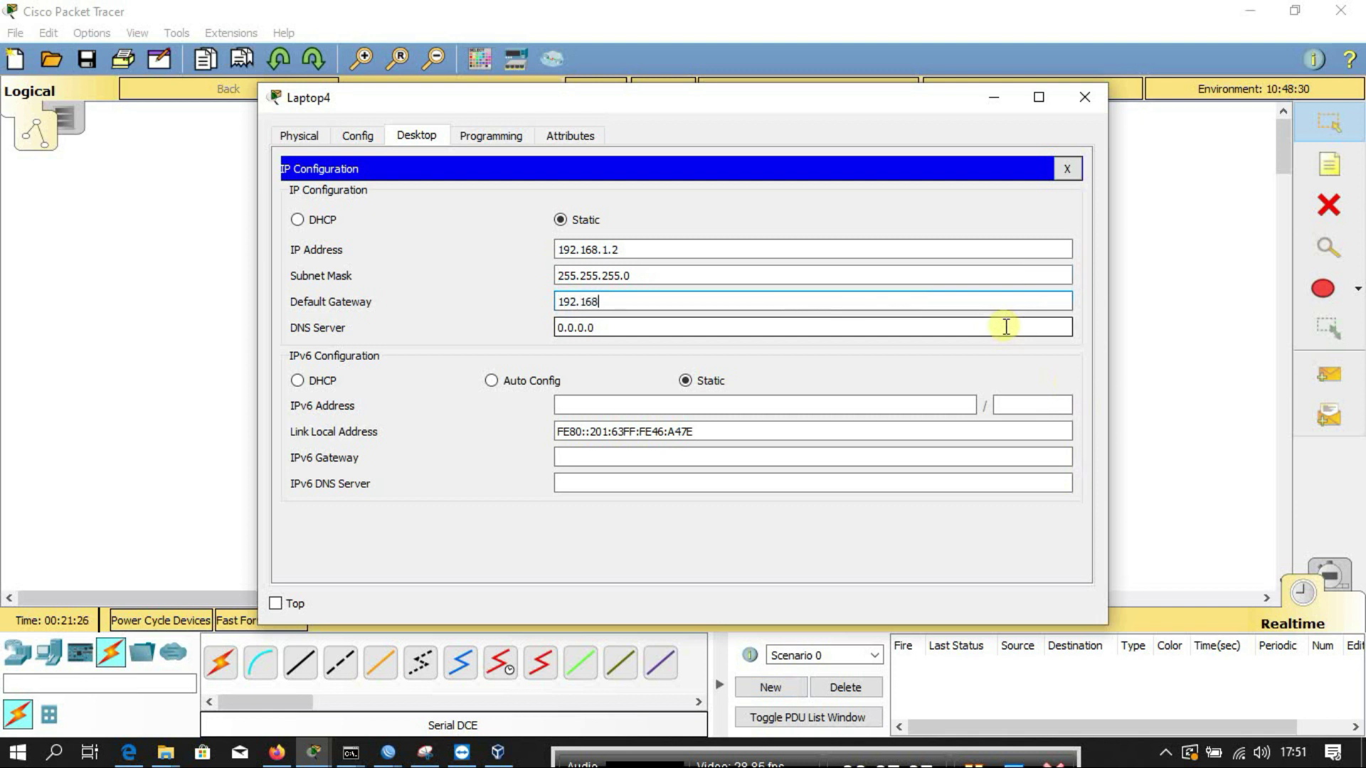
pyautogui.write('2.168.1.1')
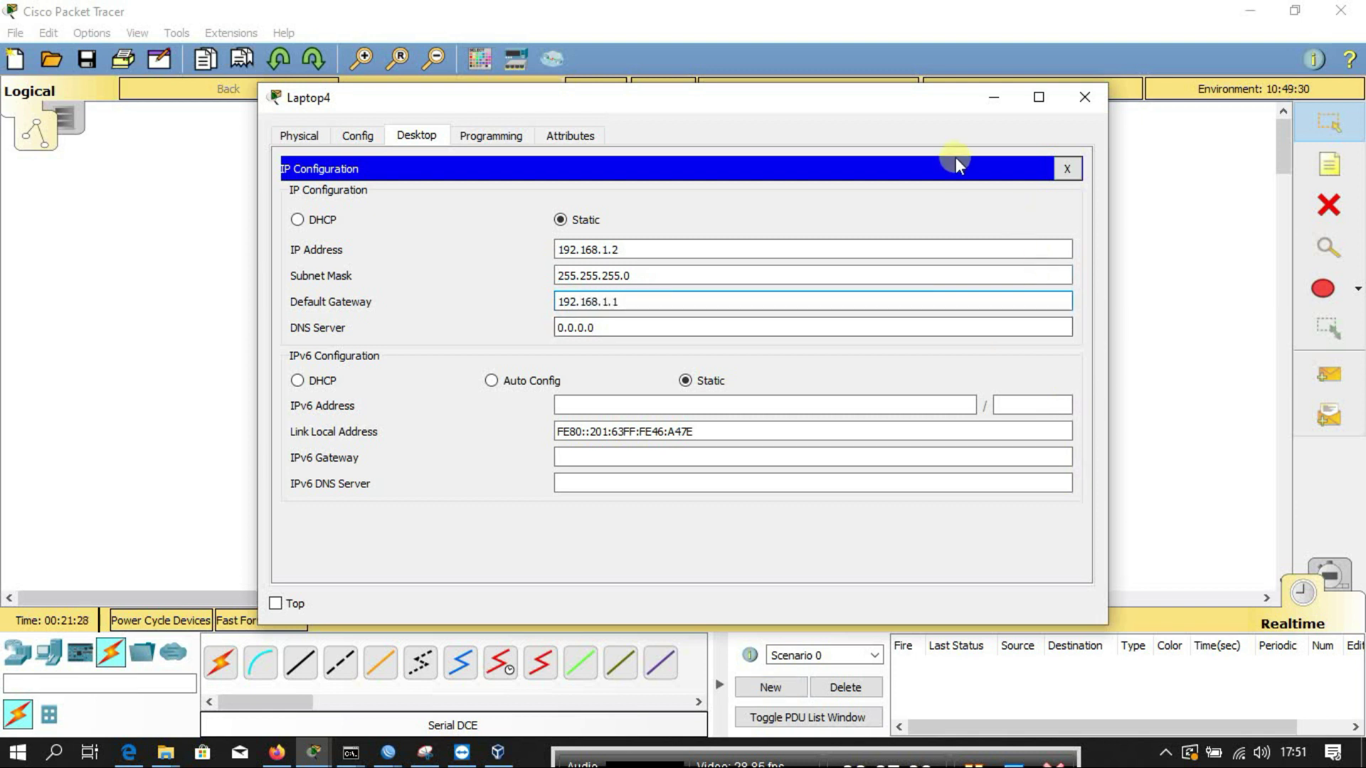
pyautogui.click(1084, 101)
# Step: Give Laptop5 the static IP address 192.168.2.2, subnet mask 255.255.255.0 and default gateway 192.168.2.1
pyautogui.click(511, 481)
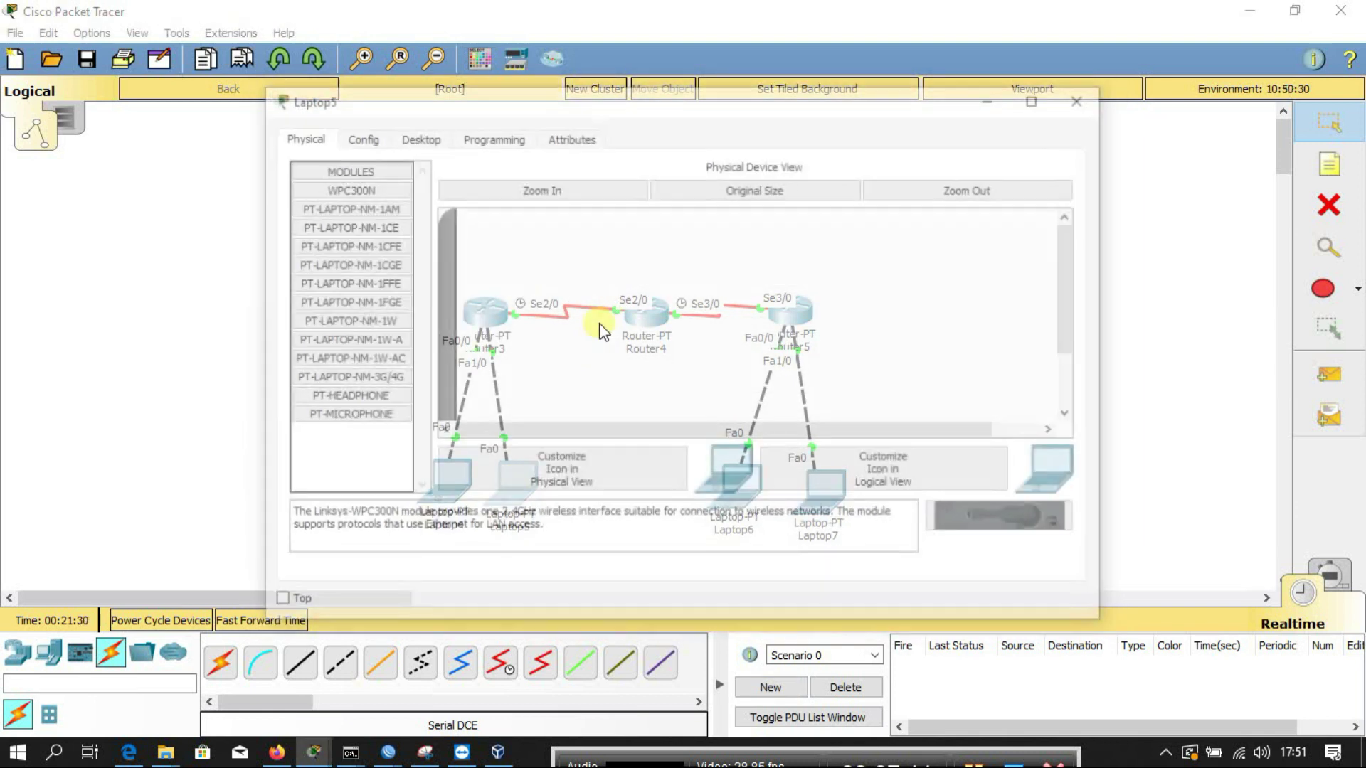
pyautogui.click(419, 136)
pyautogui.click(356, 228)
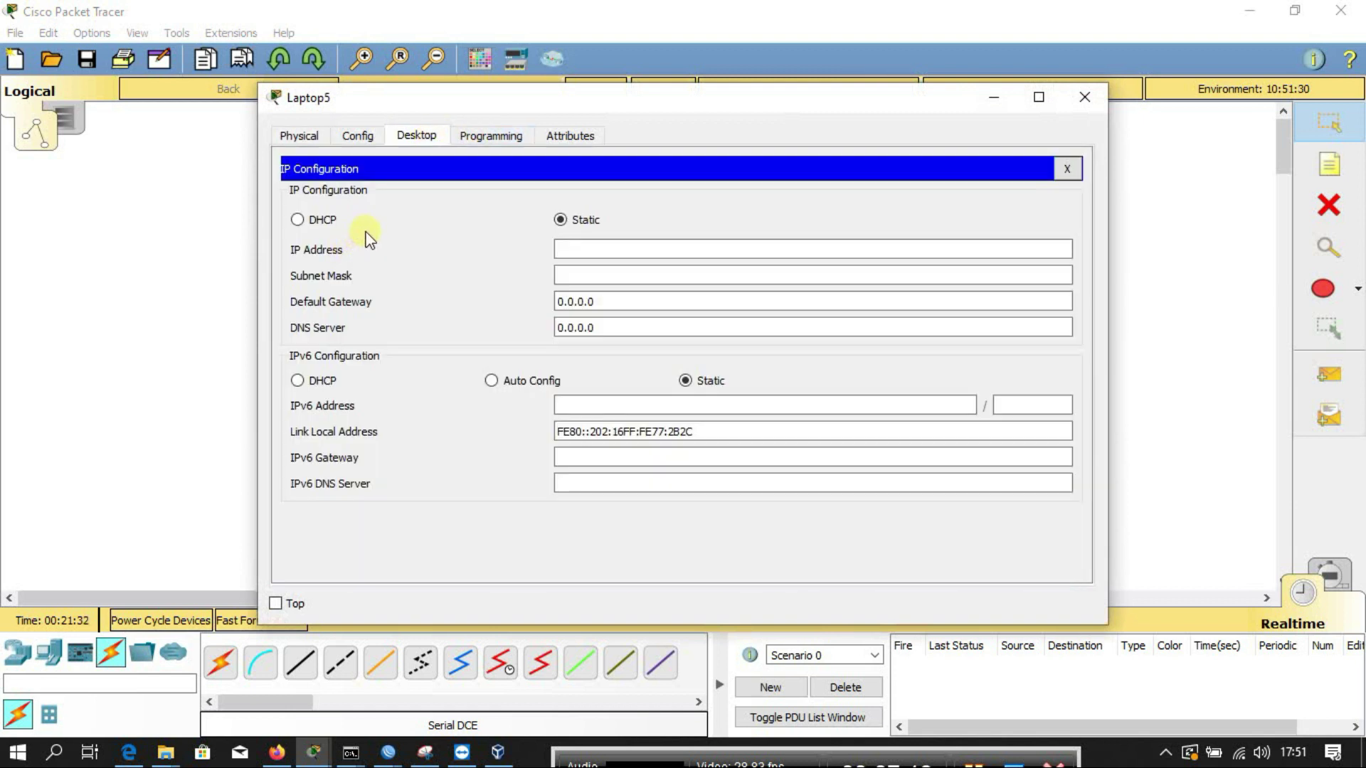
pyautogui.click(584, 249)
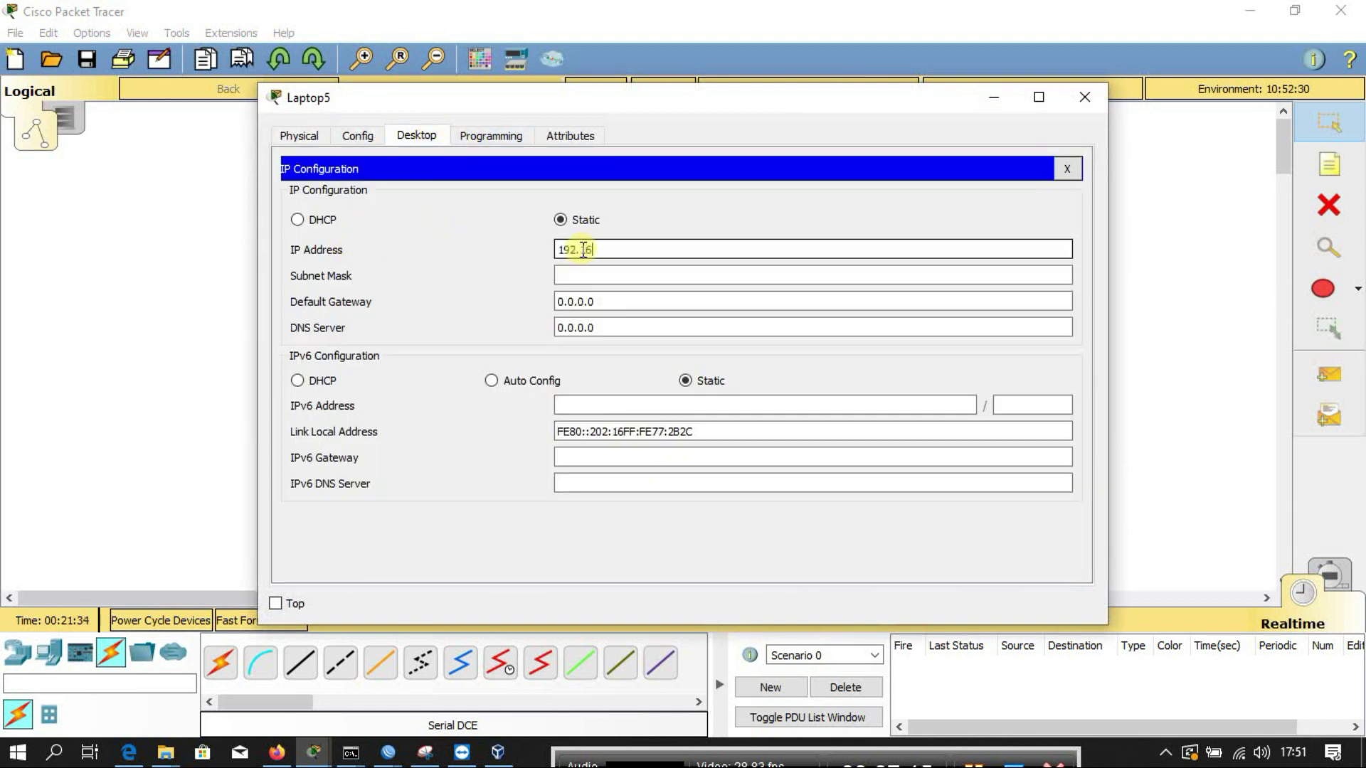
pyautogui.write('192.168.2.2')
pyautogui.press('Tab')
pyautogui.press('Tab')
pyautogui.write('192')
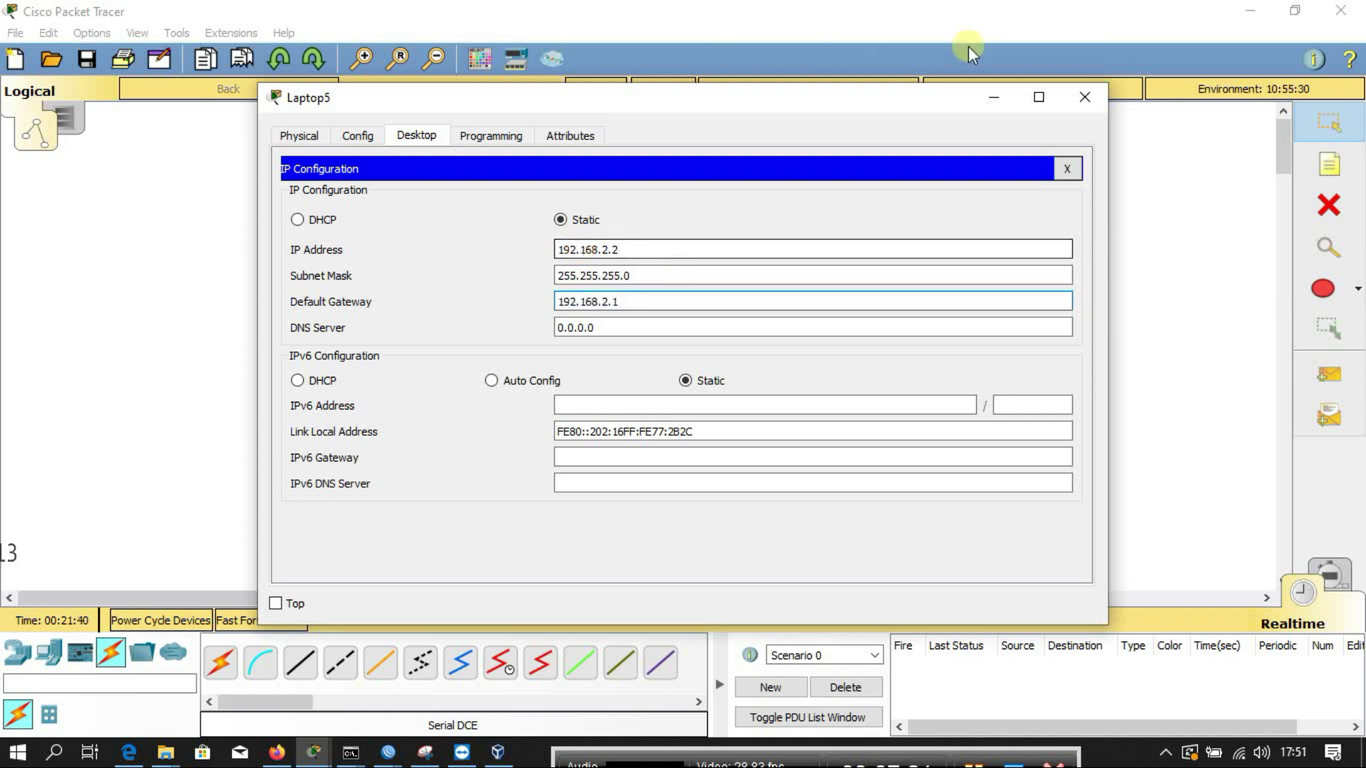
pyautogui.click(1084, 96)
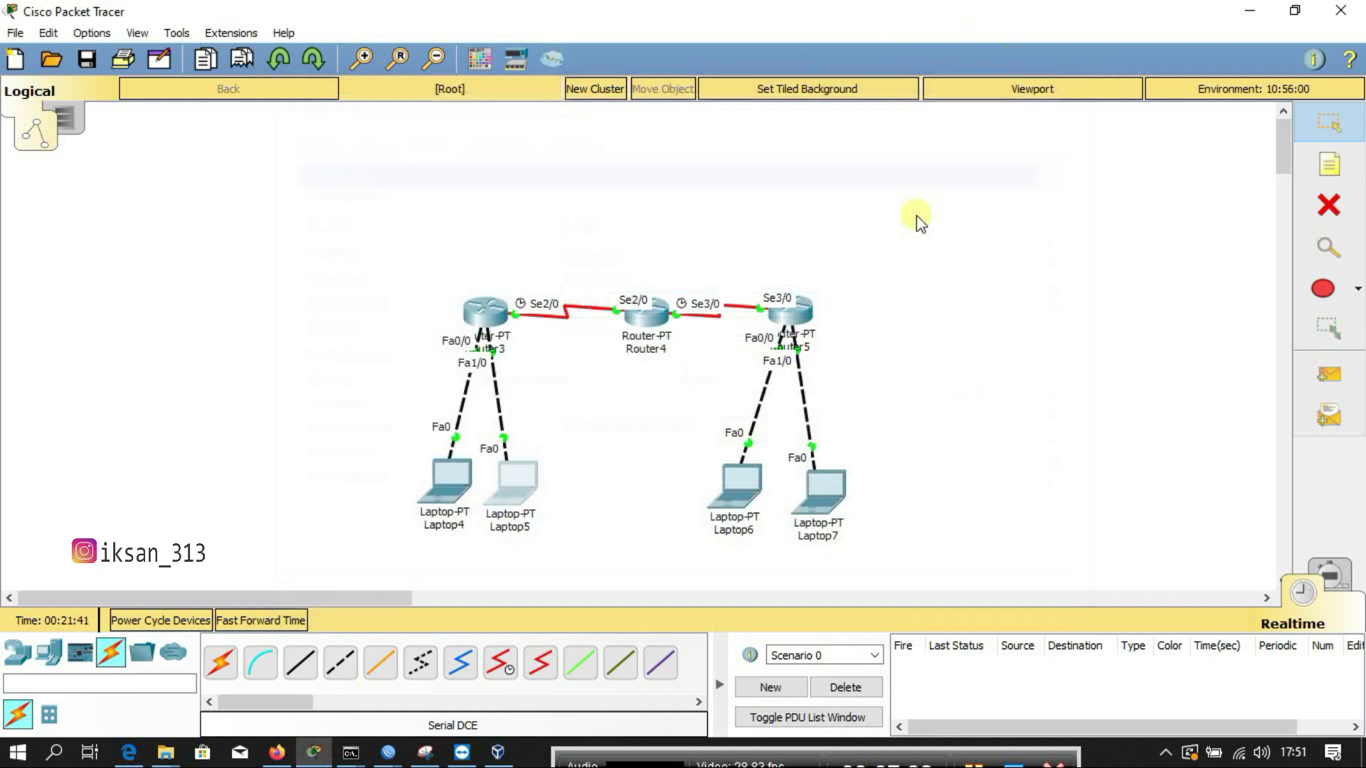
# Step: Give Laptop6 the static IP address 192.168.3.2, subnet mask 255.255.255.0 and default gateway 192.168.3.1
pyautogui.click(732, 494)
pyautogui.click(431, 133)
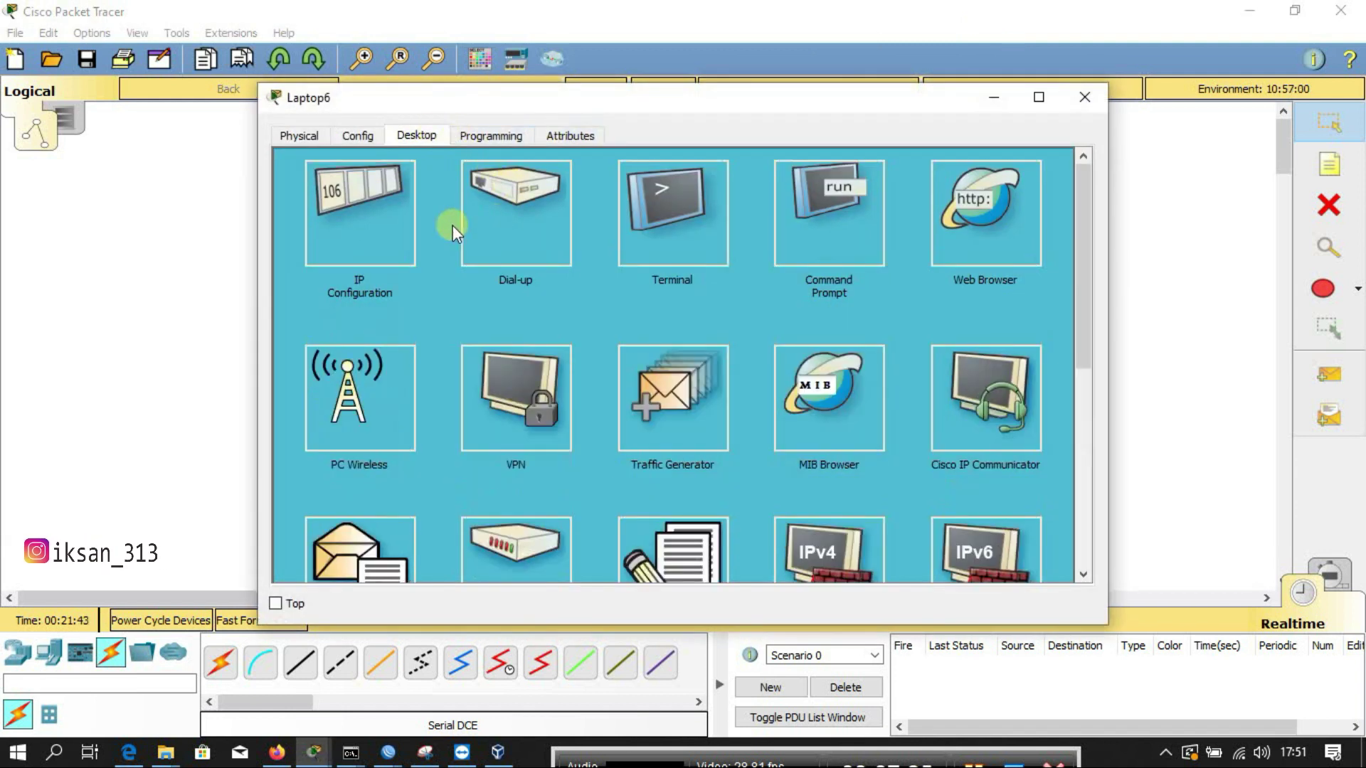
pyautogui.click(397, 219)
pyautogui.write('192.')
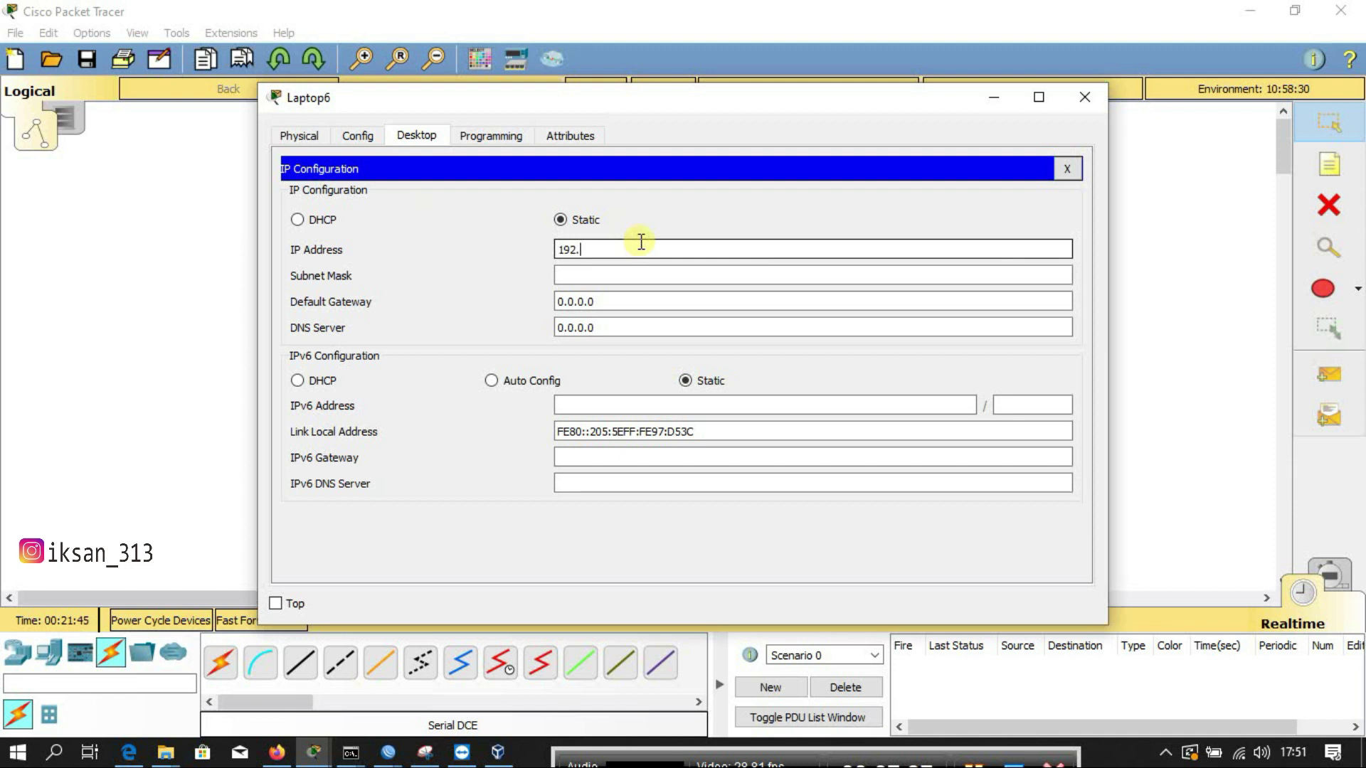
pyautogui.write('168.3.2')
pyautogui.press('Tab')
pyautogui.press('Tab')
pyautogui.write('192.')
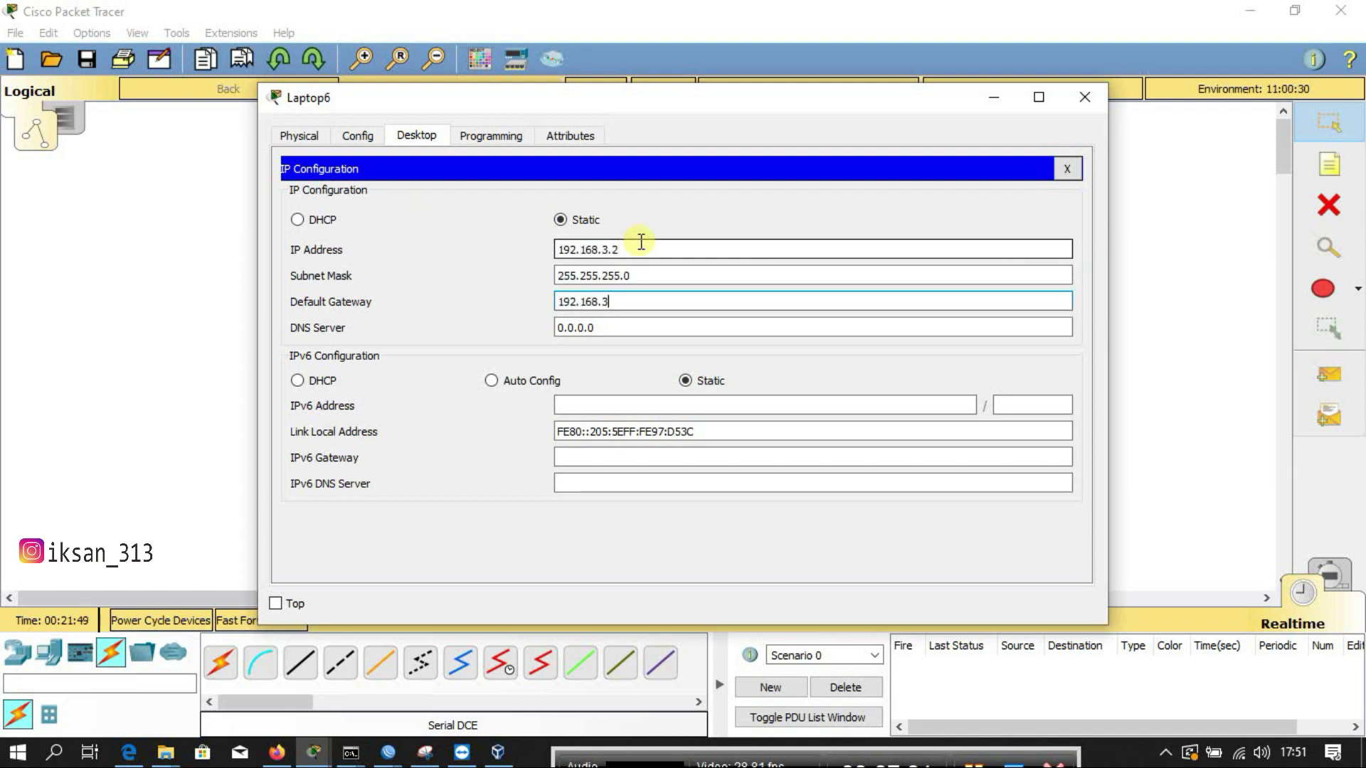
pyautogui.write('168.3.1')
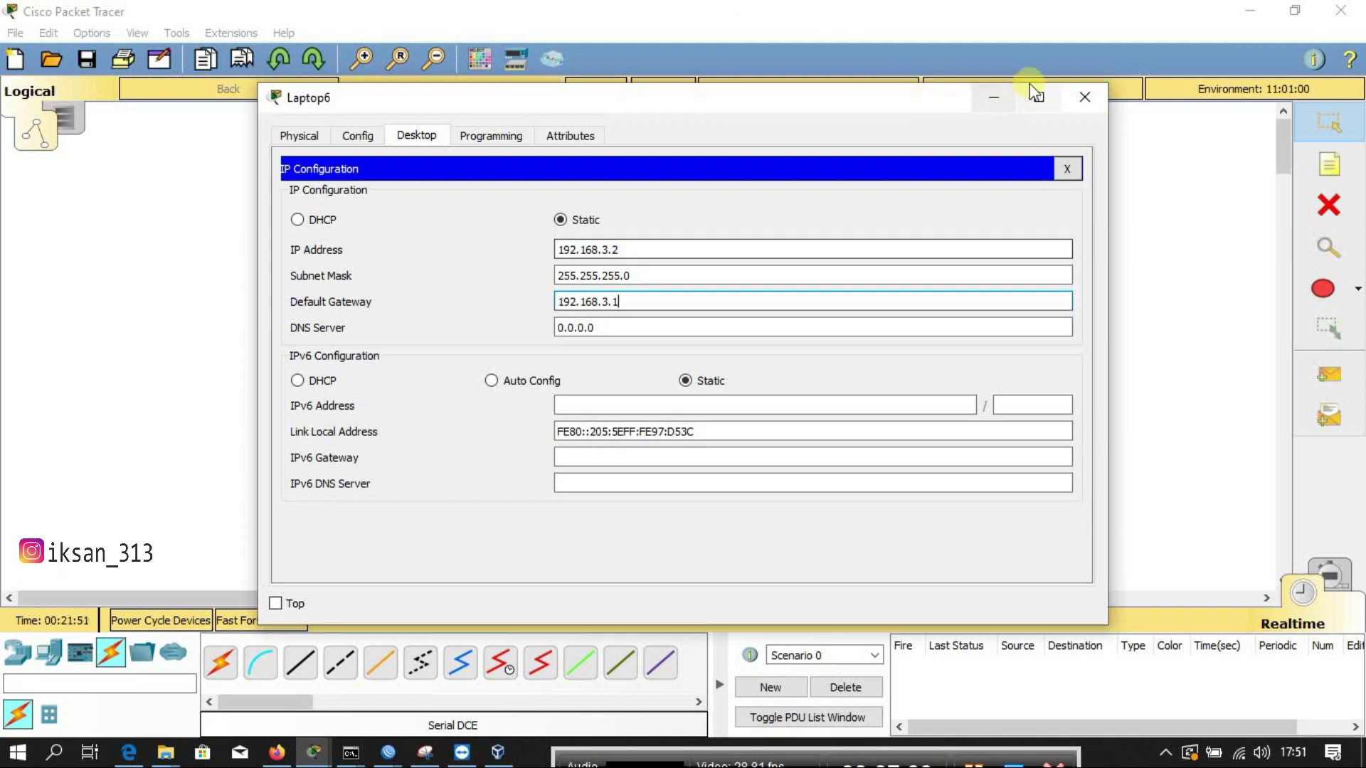
pyautogui.click(1085, 98)
# Step: Give Laptop7 the static IP address 192.168.4.2, subnet mask 255.255.255.0 and default gateway 192.168.4.1
pyautogui.click(838, 485)
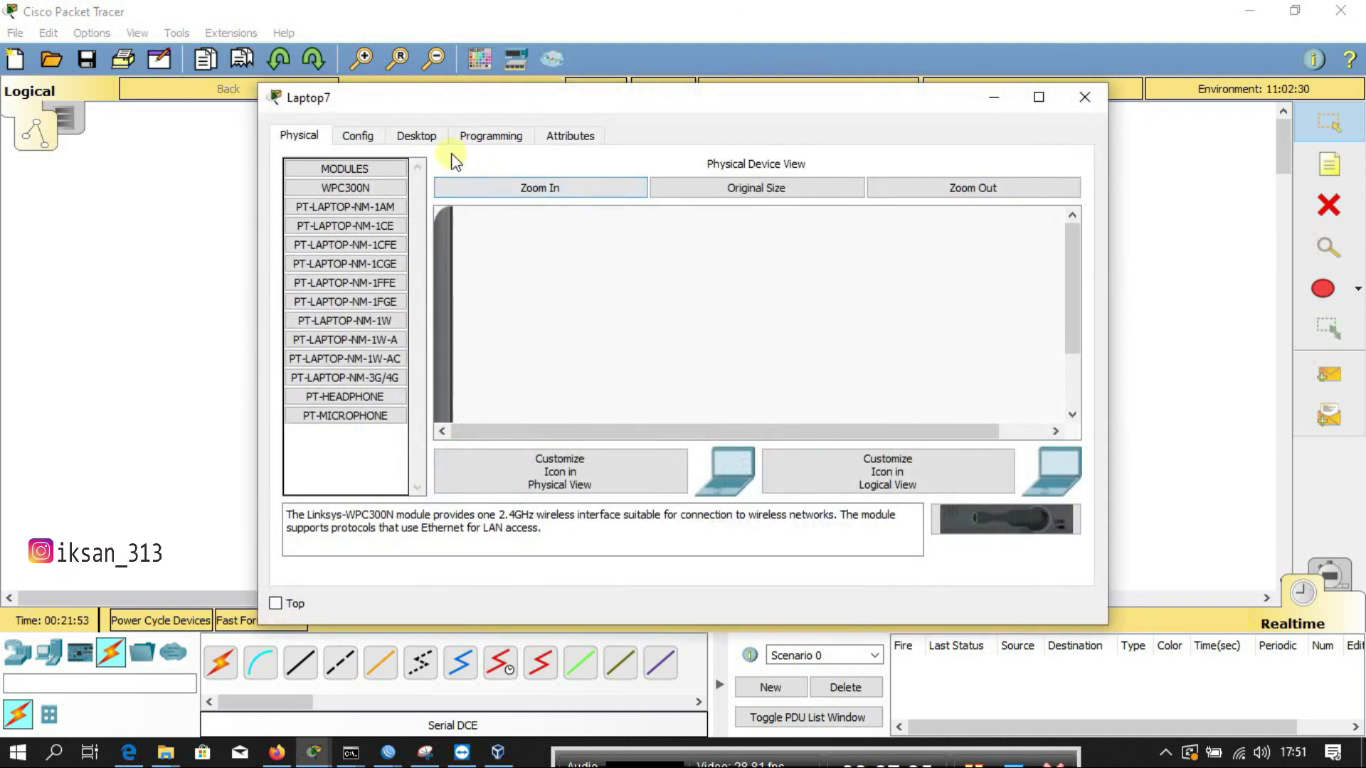
pyautogui.click(417, 135)
pyautogui.click(360, 203)
pyautogui.click(560, 220)
pyautogui.write('192.168')
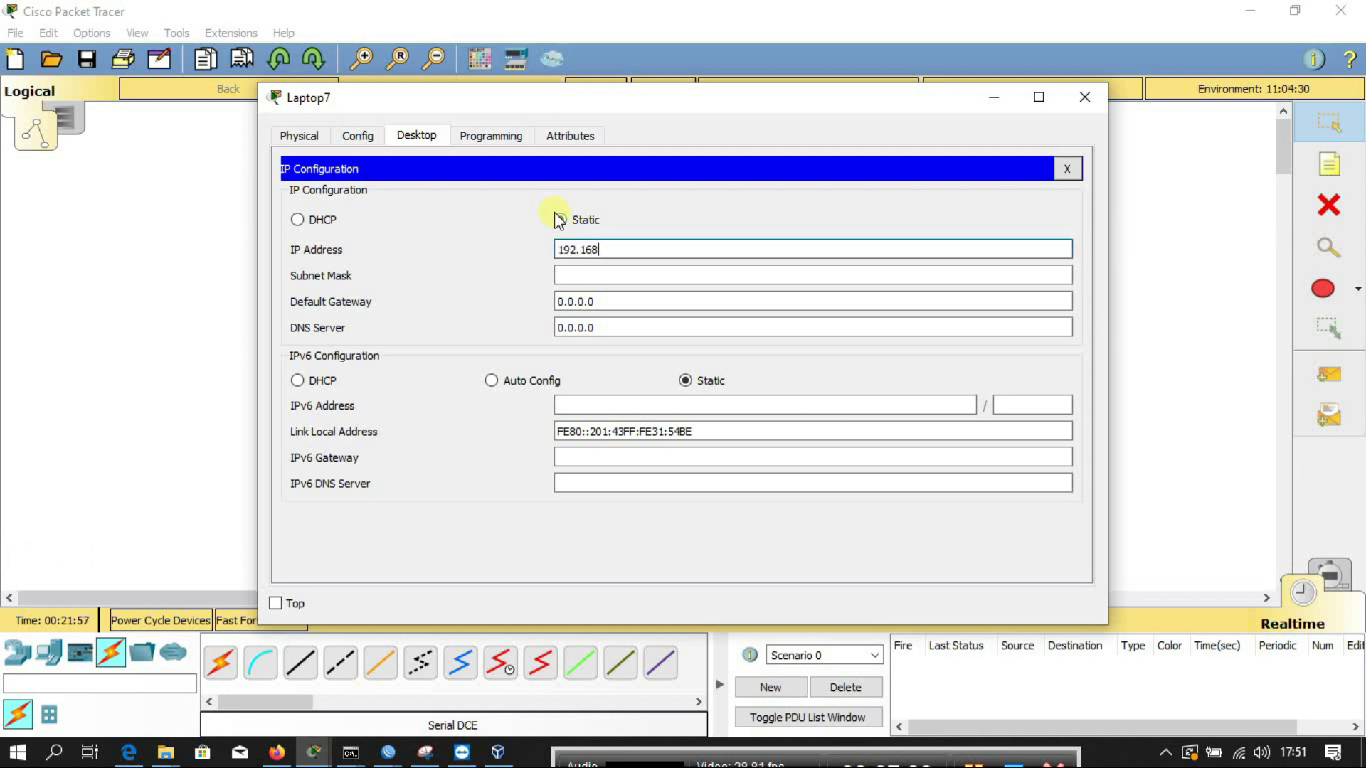
pyautogui.write('.4.2')
pyautogui.press('Tab')
pyautogui.press('Tab')
pyautogui.write('192.168.4.1')
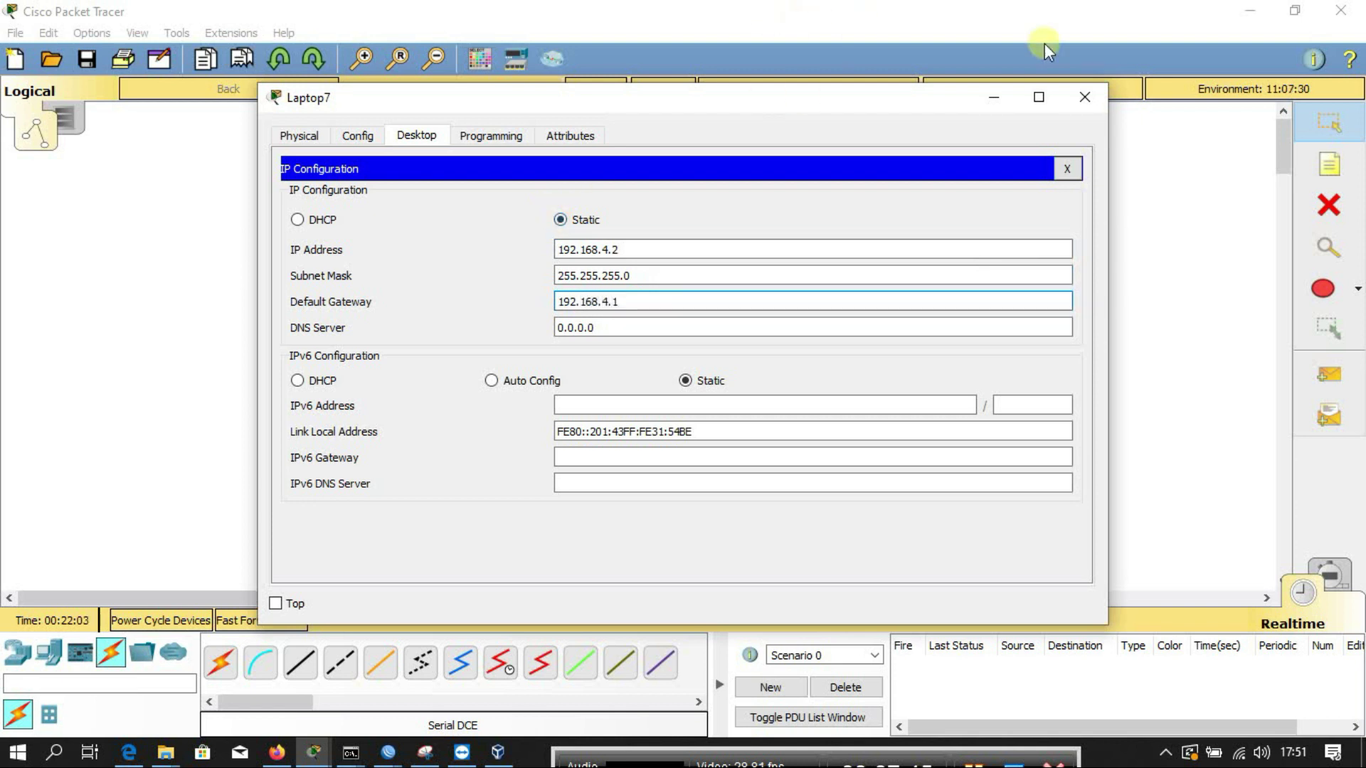
pyautogui.click(1089, 97)
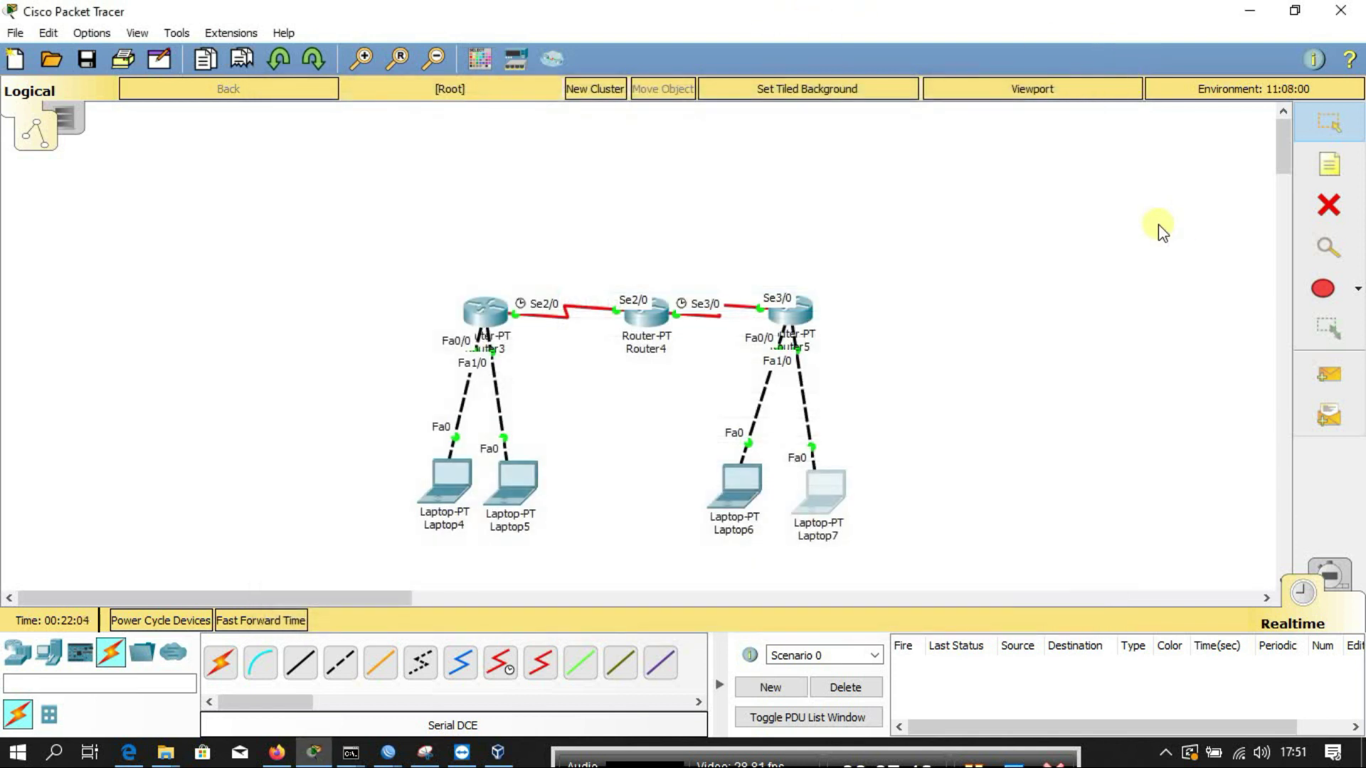
# Step: Display Router5's routing table with do sh ip ro, widen the window to examine the routes, and close it
pyautogui.click(774, 322)
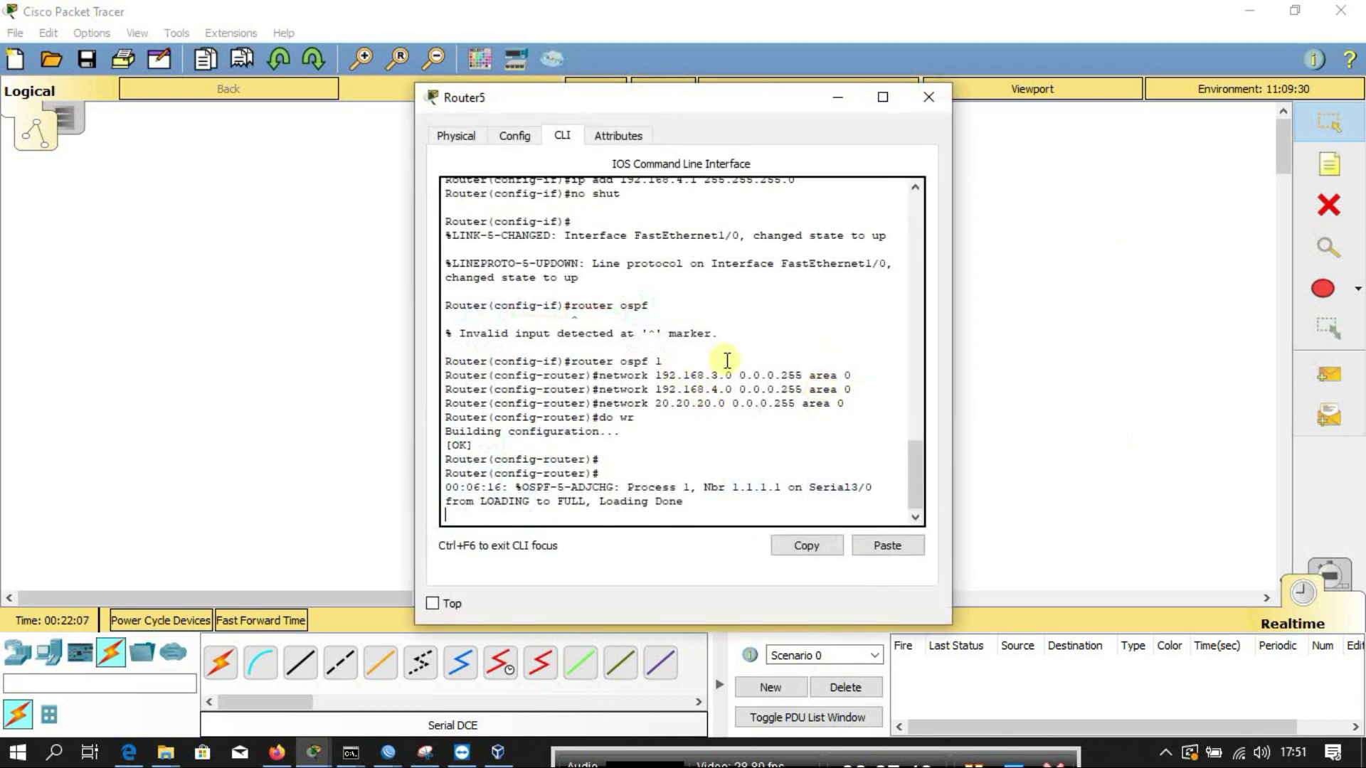
pyautogui.press('Return')
pyautogui.press('Return')
pyautogui.press('Return')
pyautogui.press('Return')
pyautogui.press('Return')
pyautogui.press('Return')
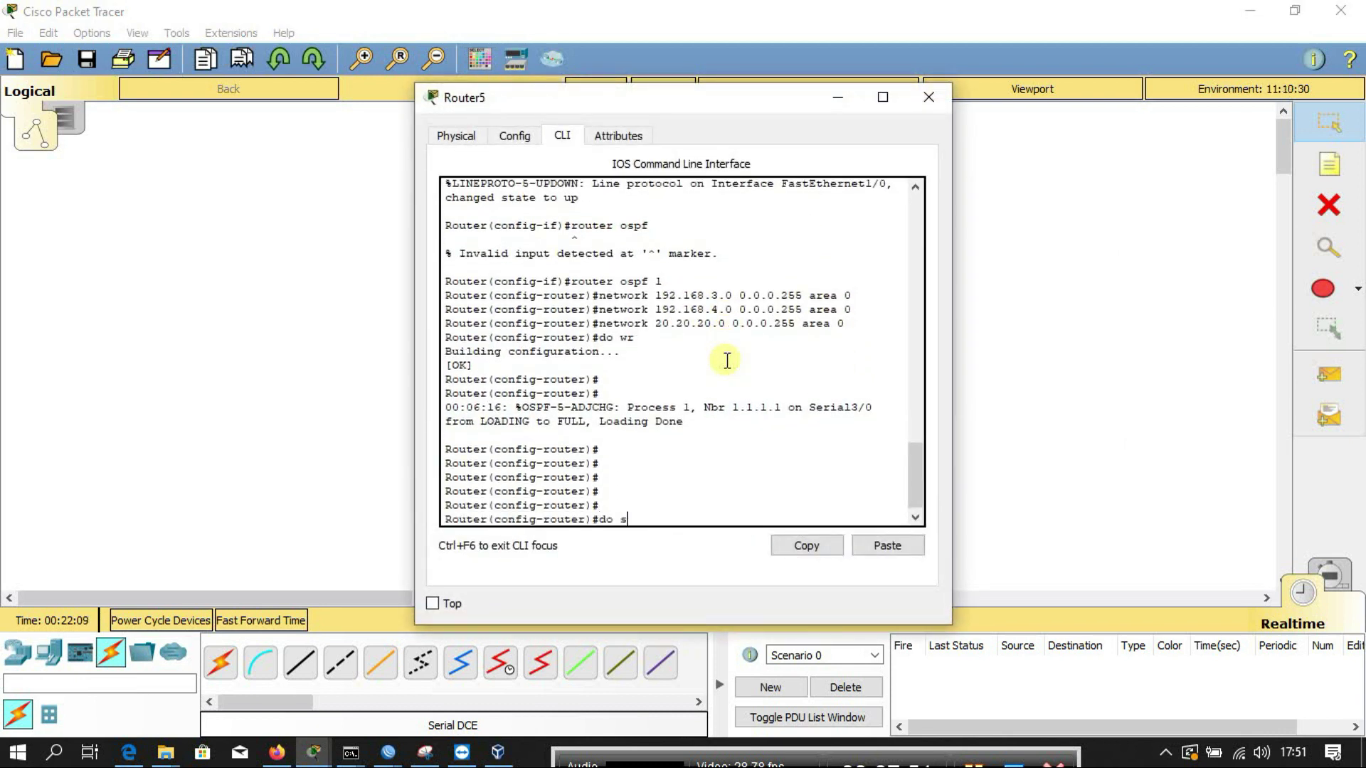
pyautogui.write('do sh ip ro')
pyautogui.press('Return')
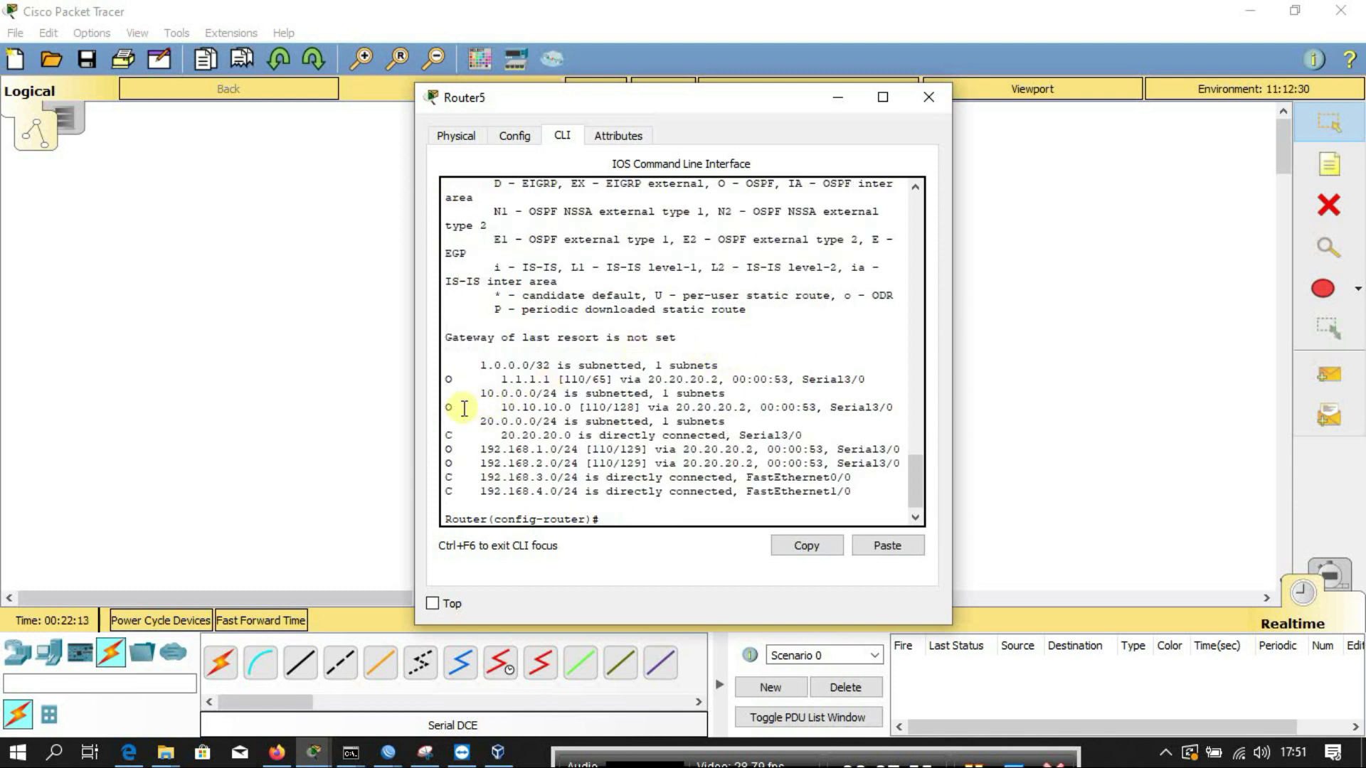
pyautogui.moveTo(413, 398); pyautogui.dragTo(724, 490)
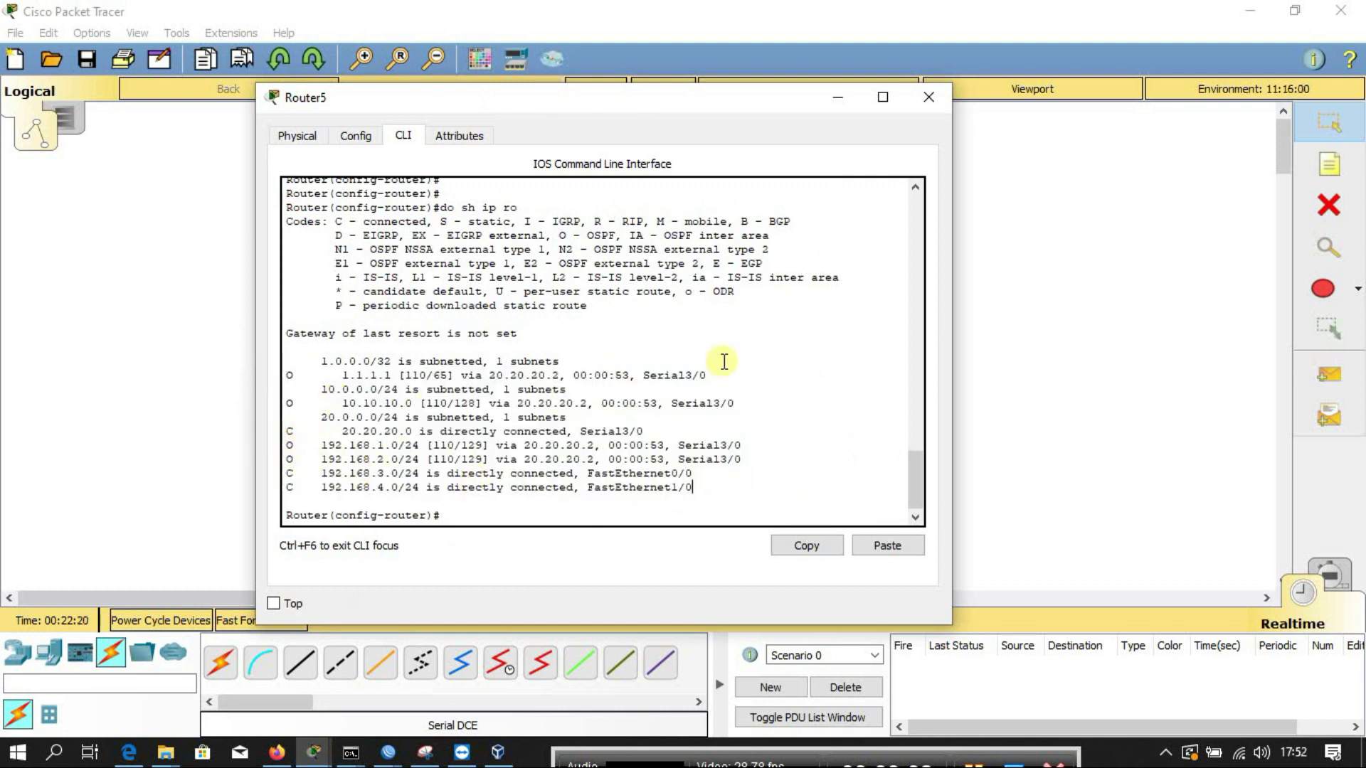
pyautogui.click(931, 98)
# Step: Send a simple PDU from Laptop7 to Laptop6 to test connectivity between them
pyautogui.click(1329, 375)
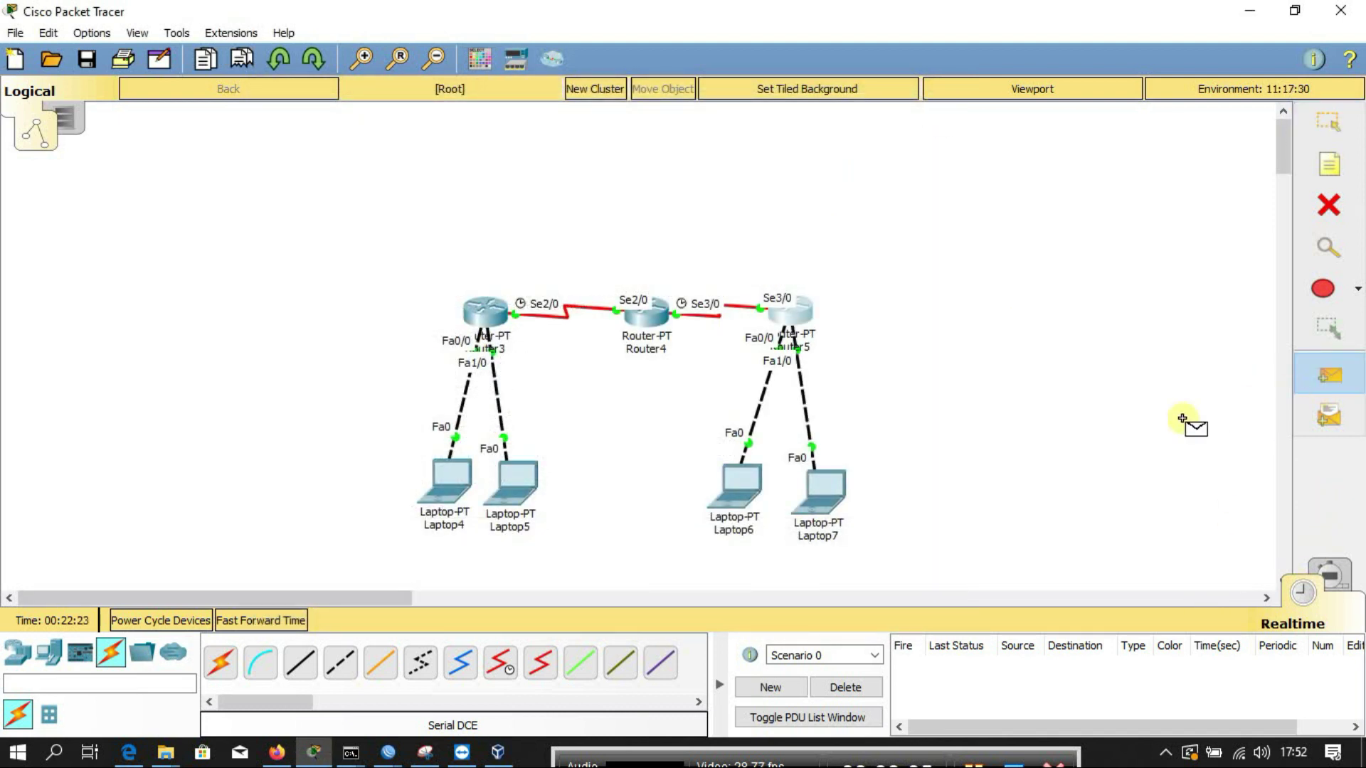
pyautogui.click(821, 491)
pyautogui.click(737, 488)
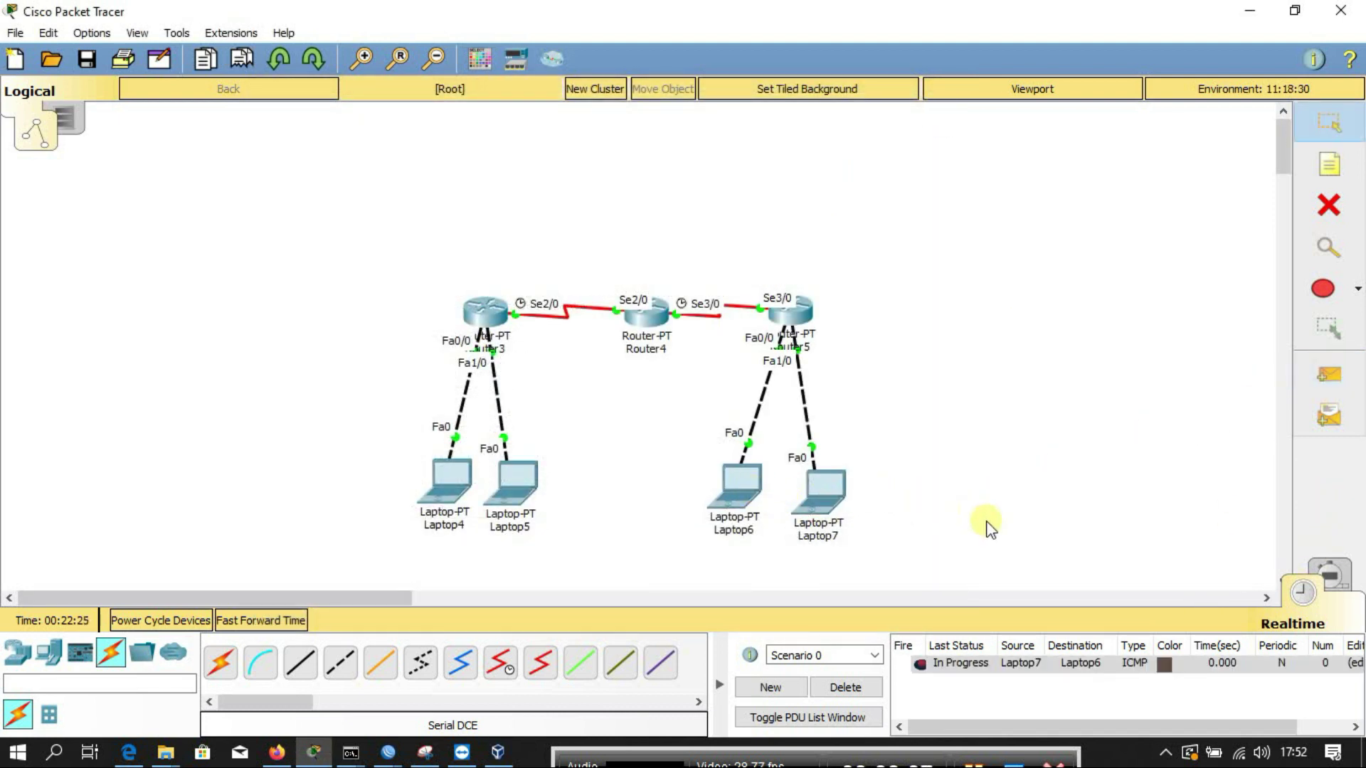
# Step: Clear the scenario's PDU list and send a new simple PDU from Laptop7 to Laptop6
pyautogui.click(846, 689)
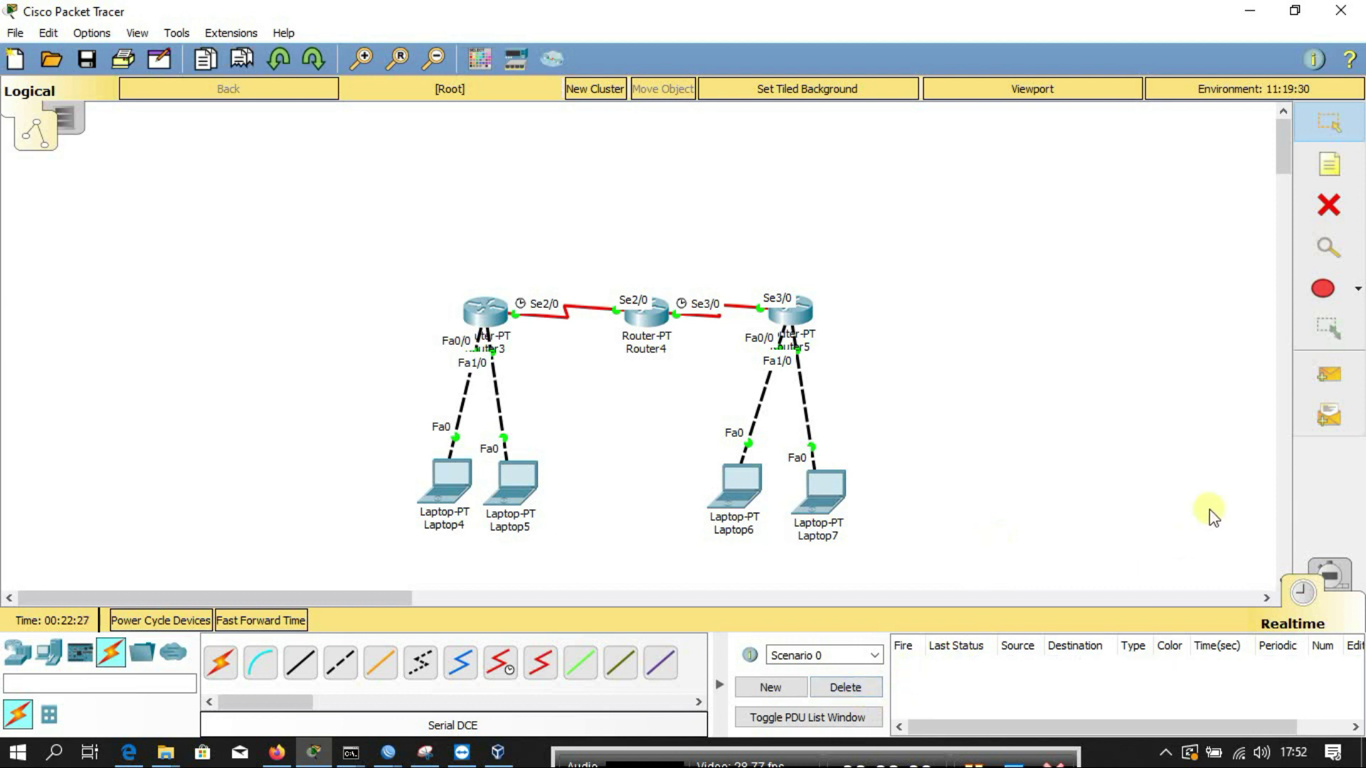
pyautogui.click(1329, 375)
pyautogui.click(818, 488)
pyautogui.click(742, 497)
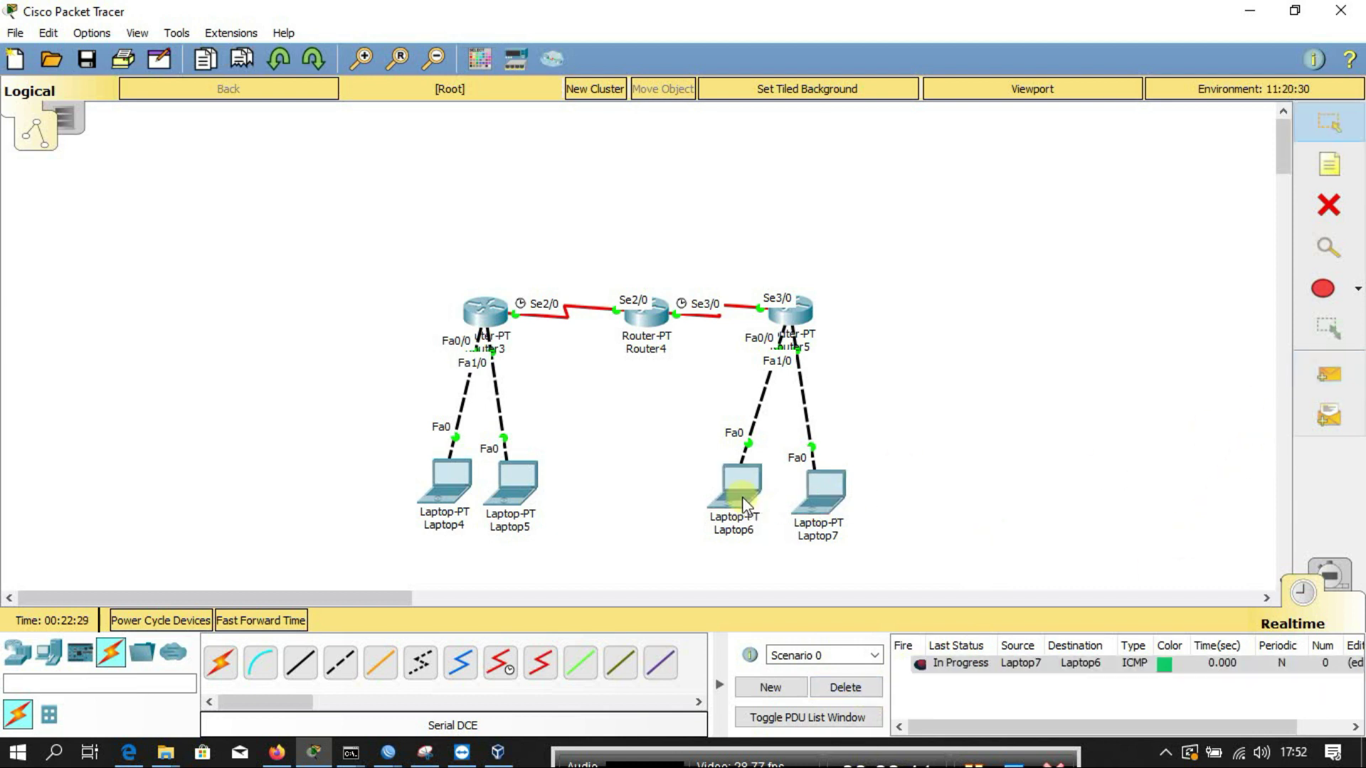
# Step: Send two simple PDUs from Laptop7 to Laptop5 and one from Laptop7 to Router4
pyautogui.click(1323, 377)
pyautogui.click(825, 490)
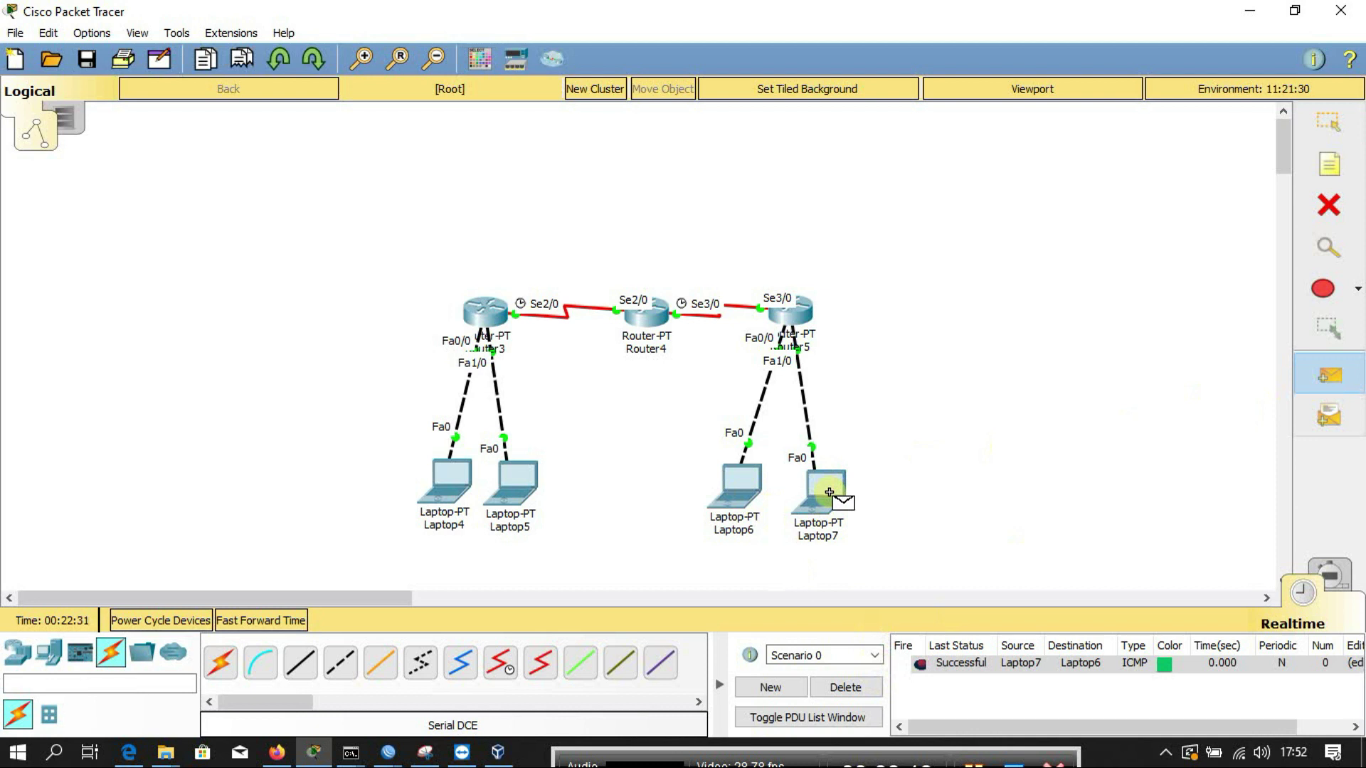
pyautogui.click(516, 497)
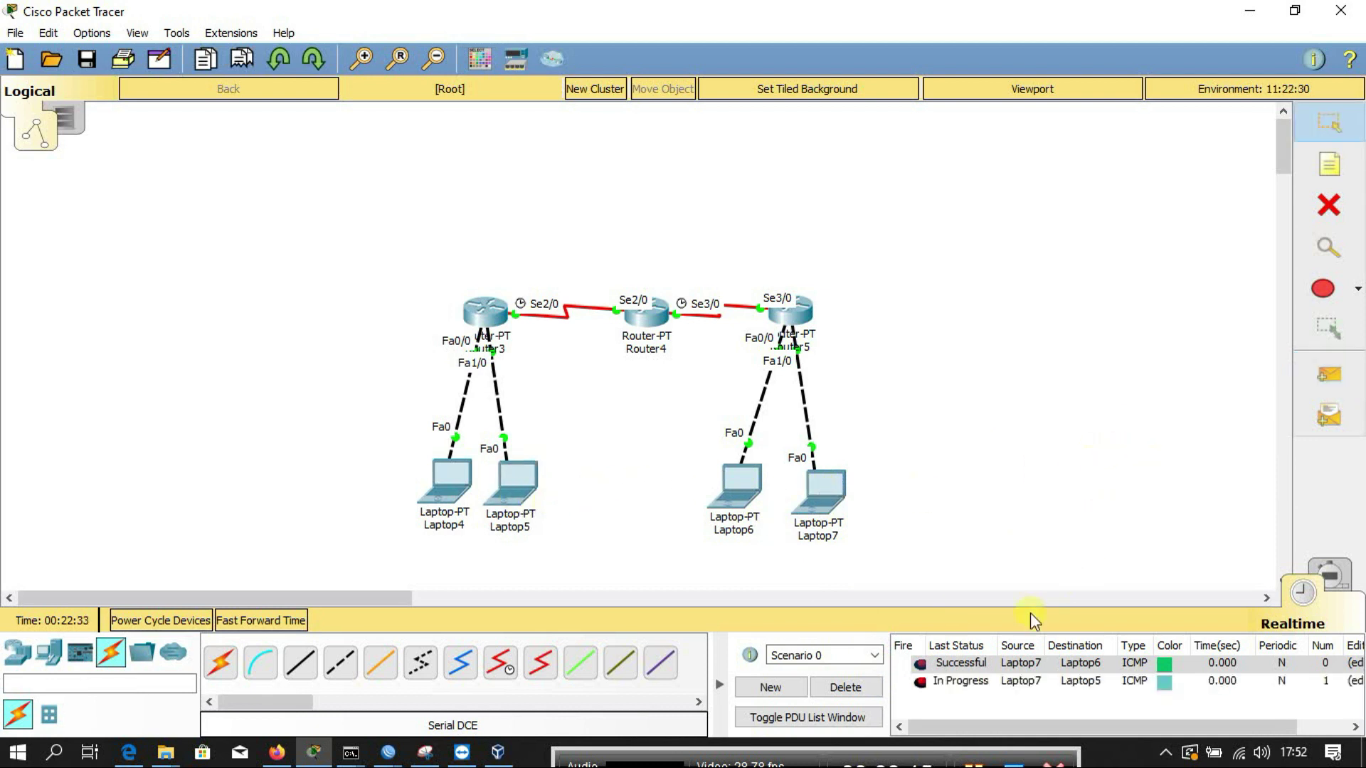
pyautogui.click(1327, 376)
pyautogui.click(826, 491)
pyautogui.click(528, 489)
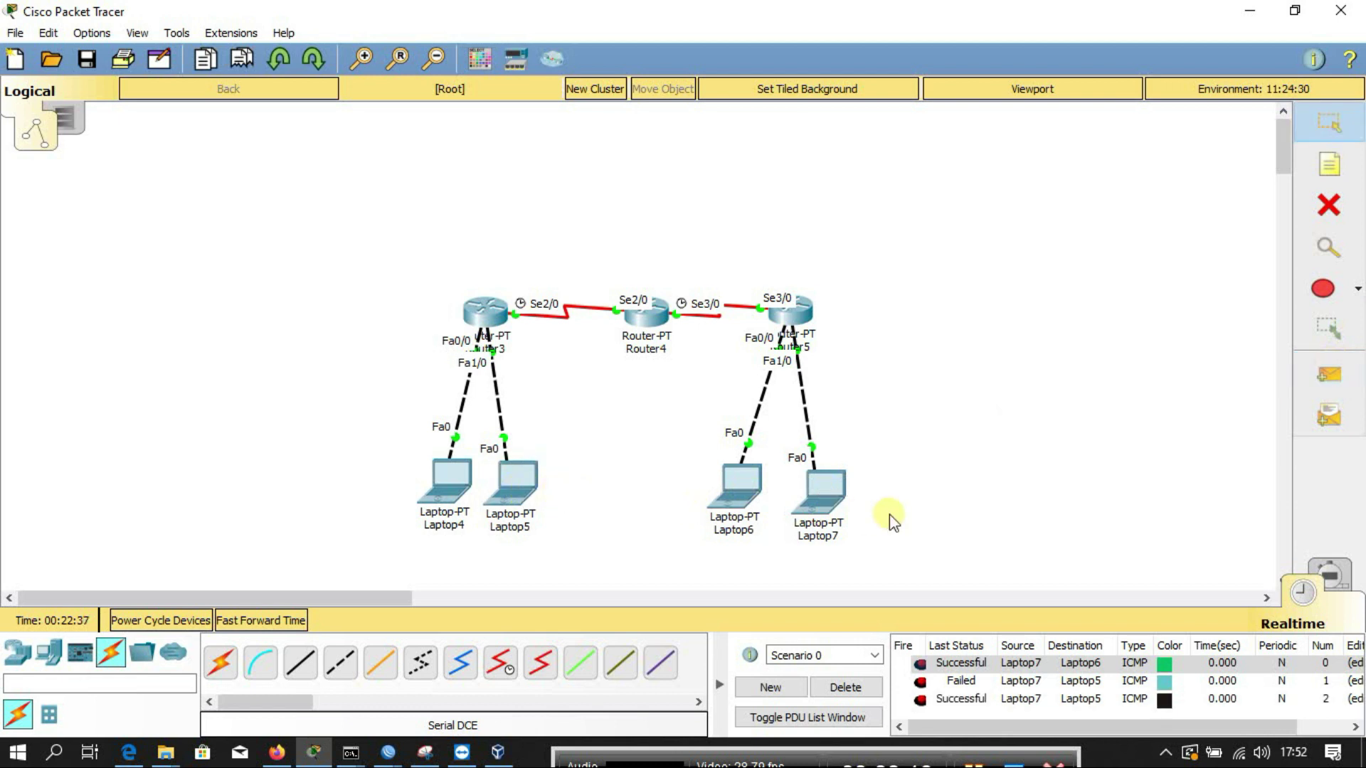
pyautogui.click(1338, 371)
pyautogui.click(826, 490)
pyautogui.click(661, 324)
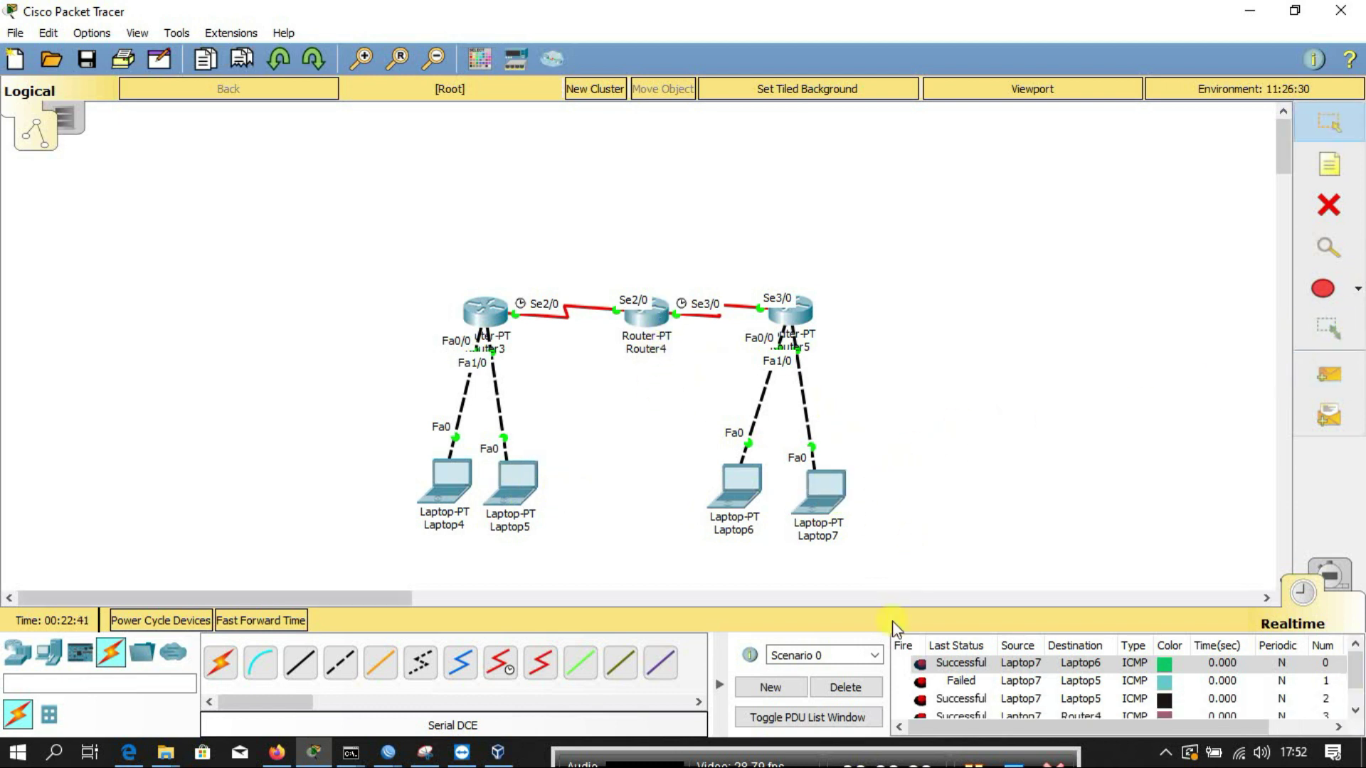
# Step: Clear the PDU list and send simple PDUs from Laptop7 to Router4 and from Laptop7 to Router3
pyautogui.click(869, 687)
pyautogui.click(1352, 390)
pyautogui.click(825, 491)
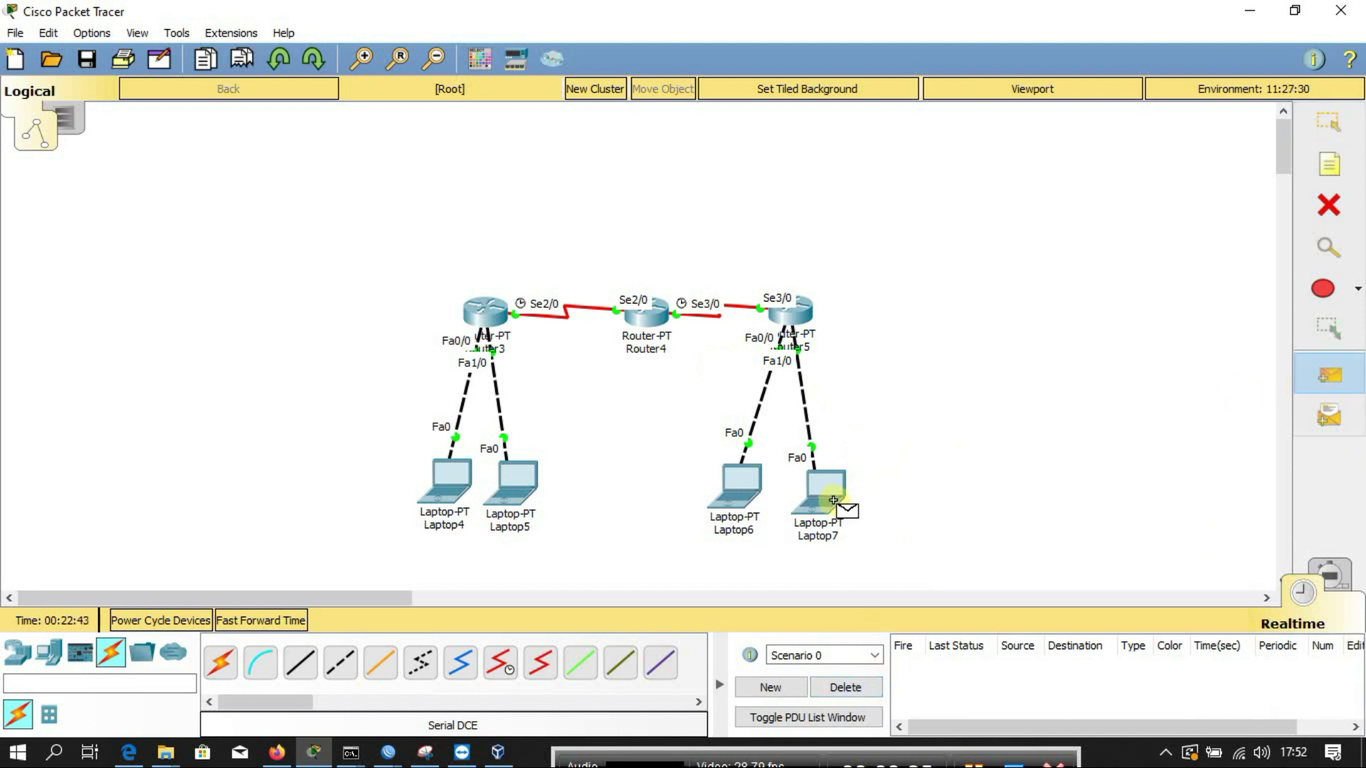
pyautogui.click(651, 322)
pyautogui.click(1330, 375)
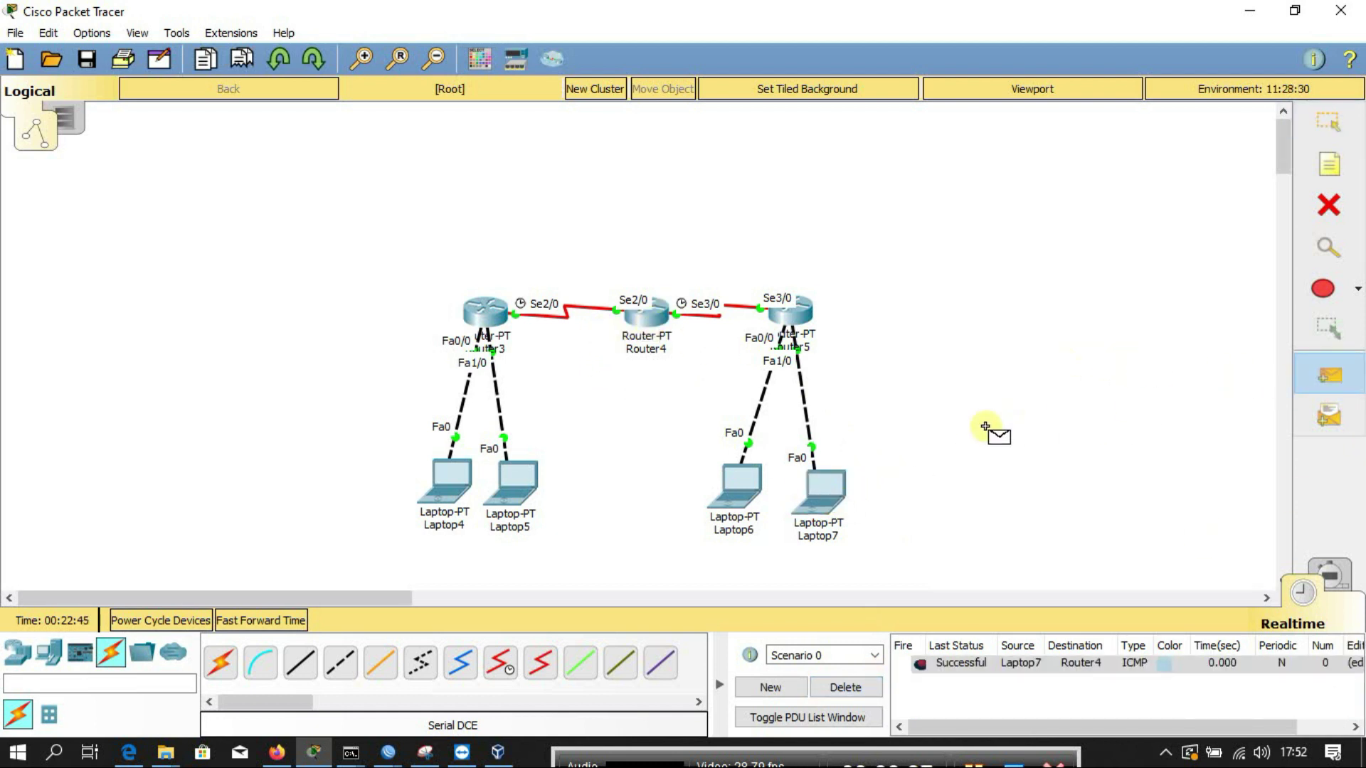
pyautogui.click(829, 491)
pyautogui.click(459, 336)
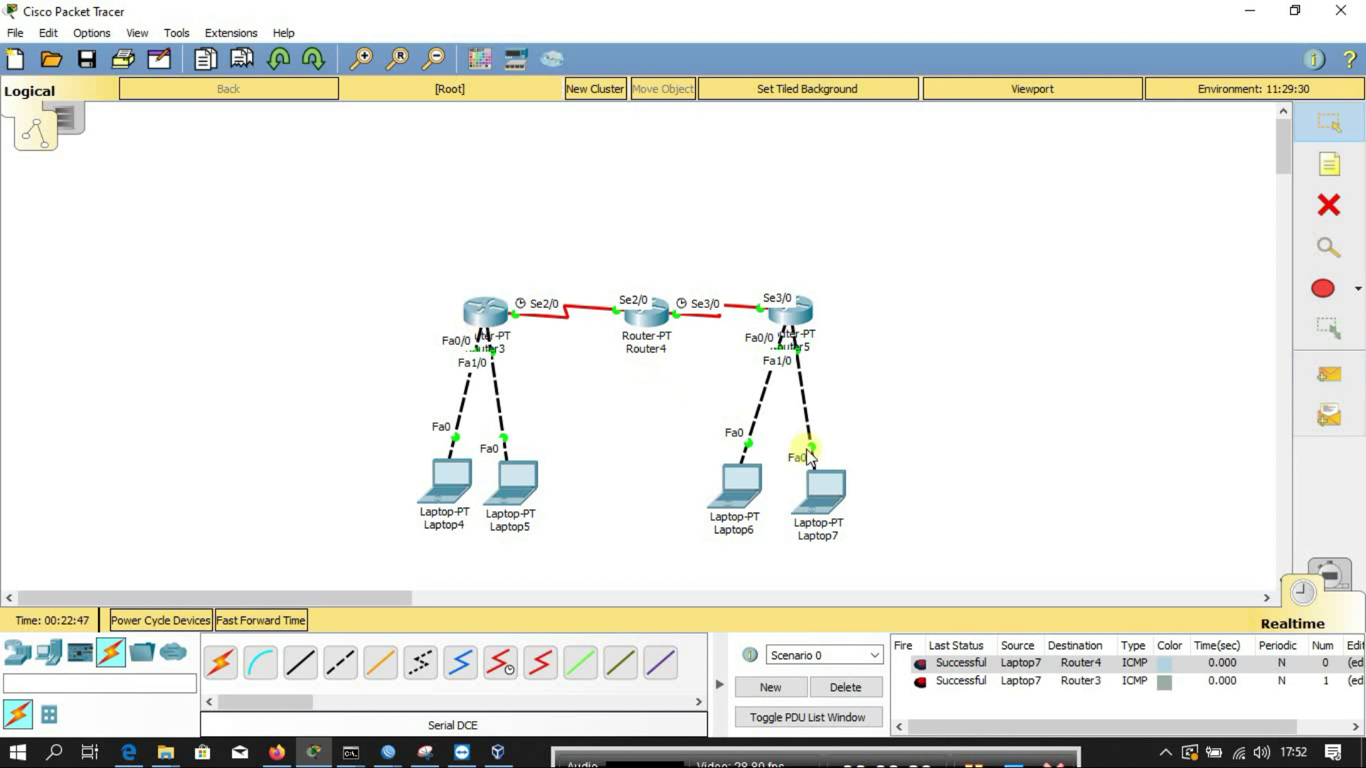
# Step: Send simple PDUs from Laptop5 to Router4 and from Laptop4 to Router5
pyautogui.click(1330, 377)
pyautogui.click(523, 477)
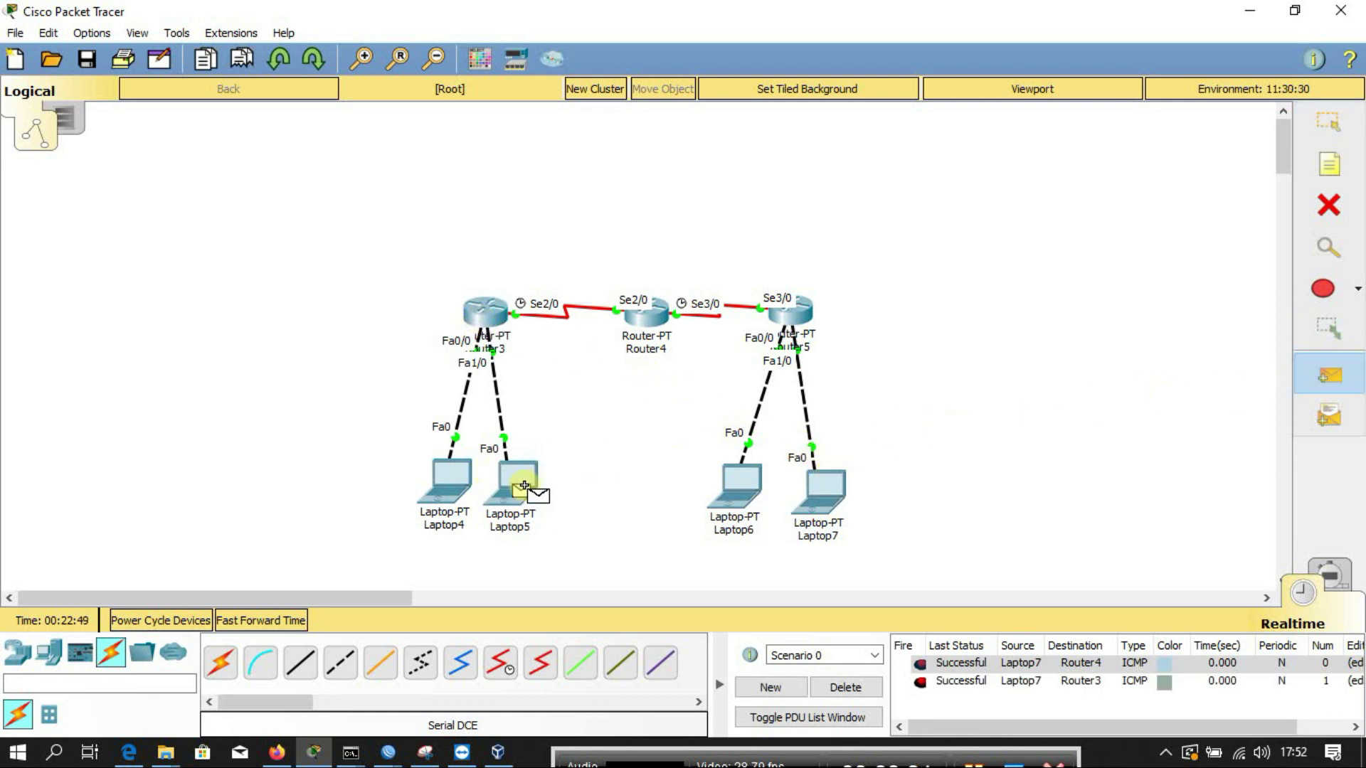
pyautogui.click(648, 329)
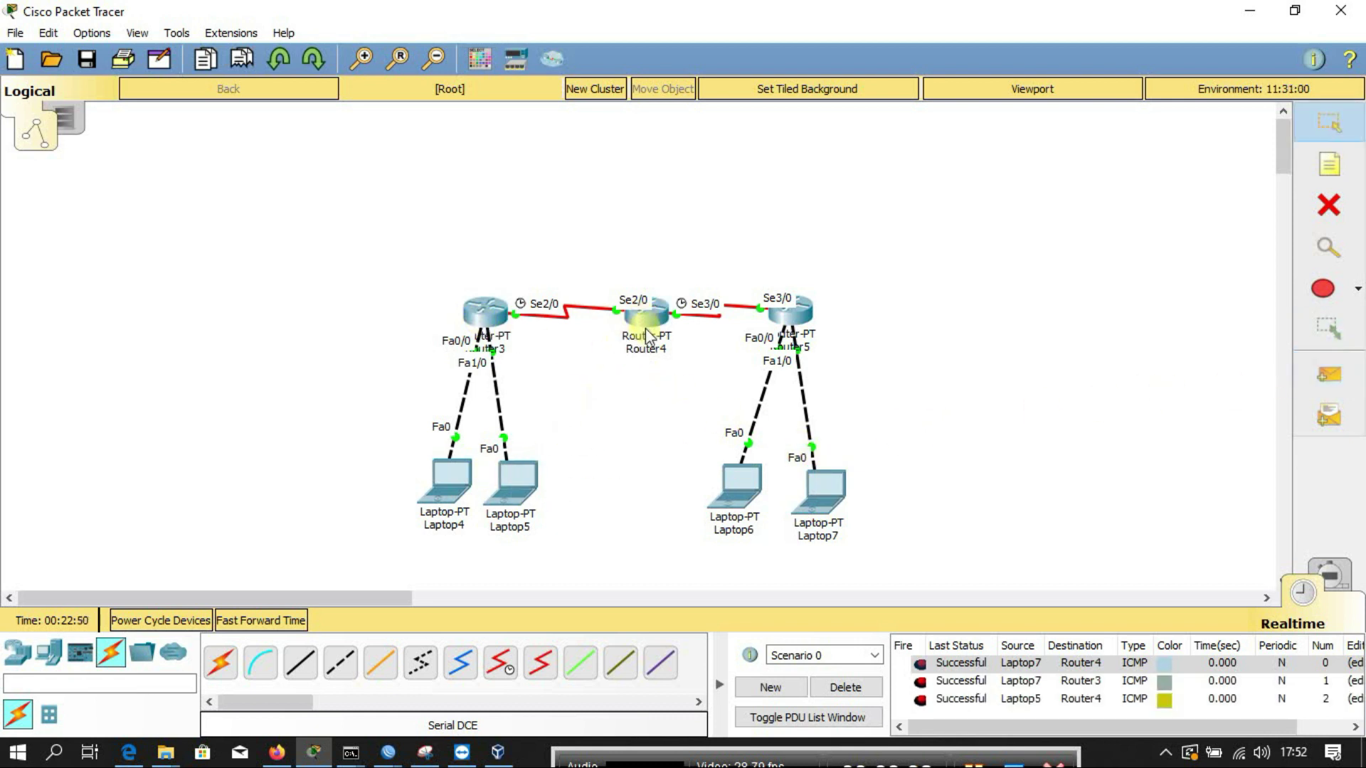
pyautogui.click(1329, 375)
pyautogui.click(452, 484)
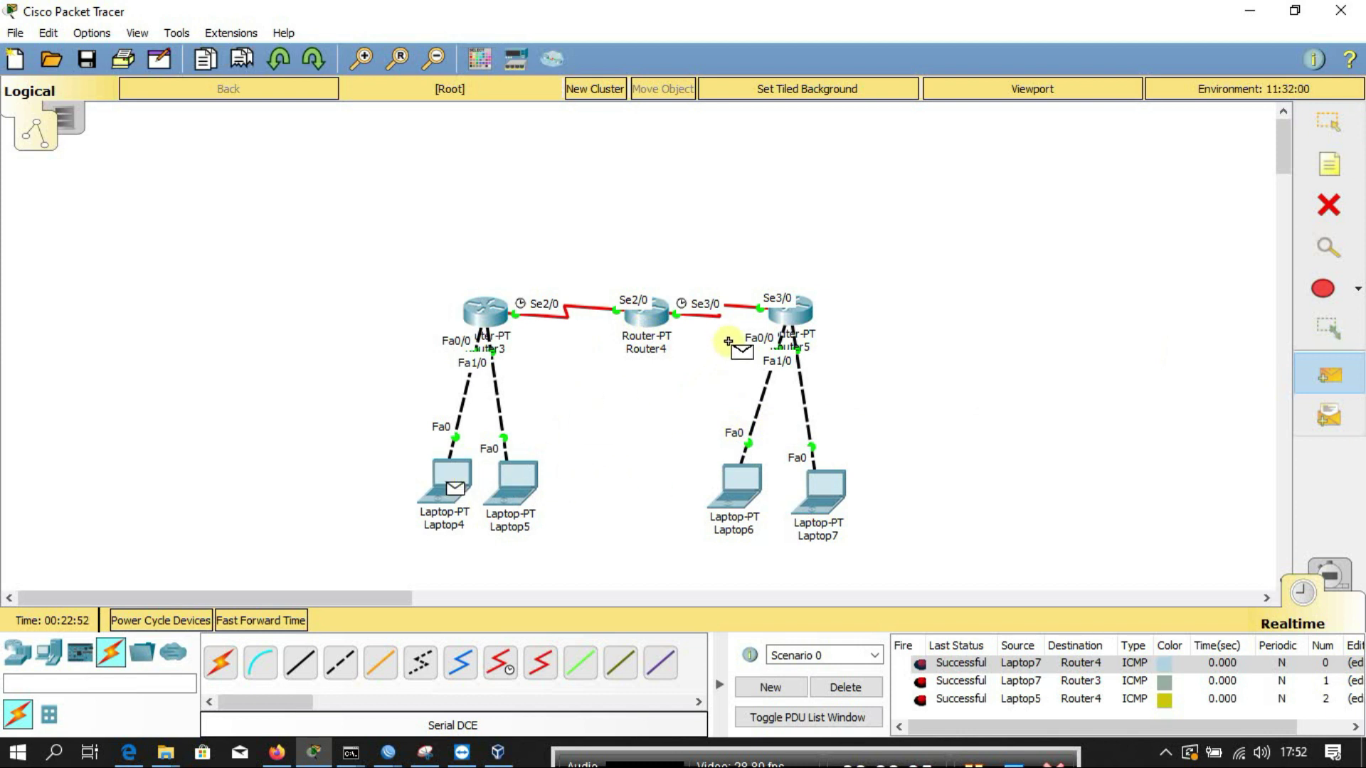
pyautogui.click(793, 311)
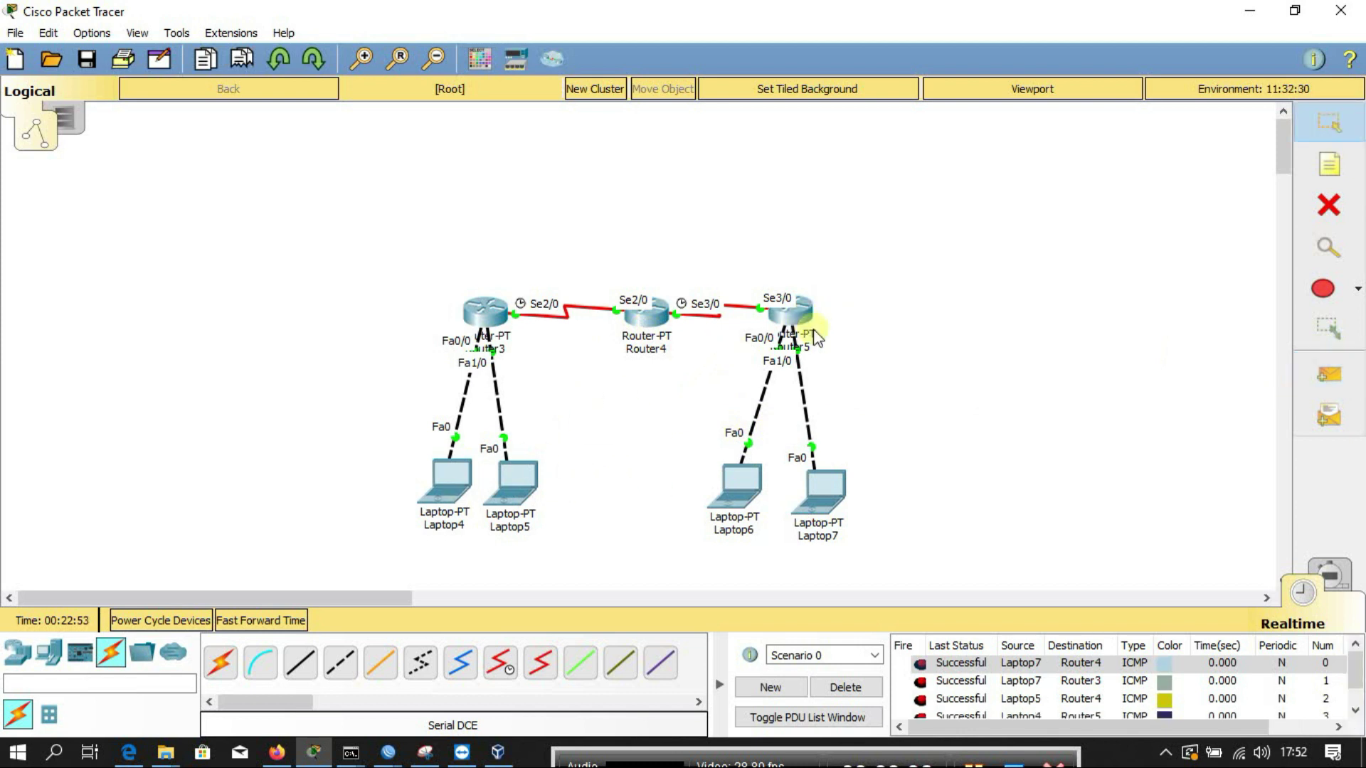
# Step: Clear the PDU list and display Router3's routing table with do sh ip ro
pyautogui.click(844, 688)
pyautogui.click(492, 356)
pyautogui.press('Return')
pyautogui.press('Return')
pyautogui.write('do s')
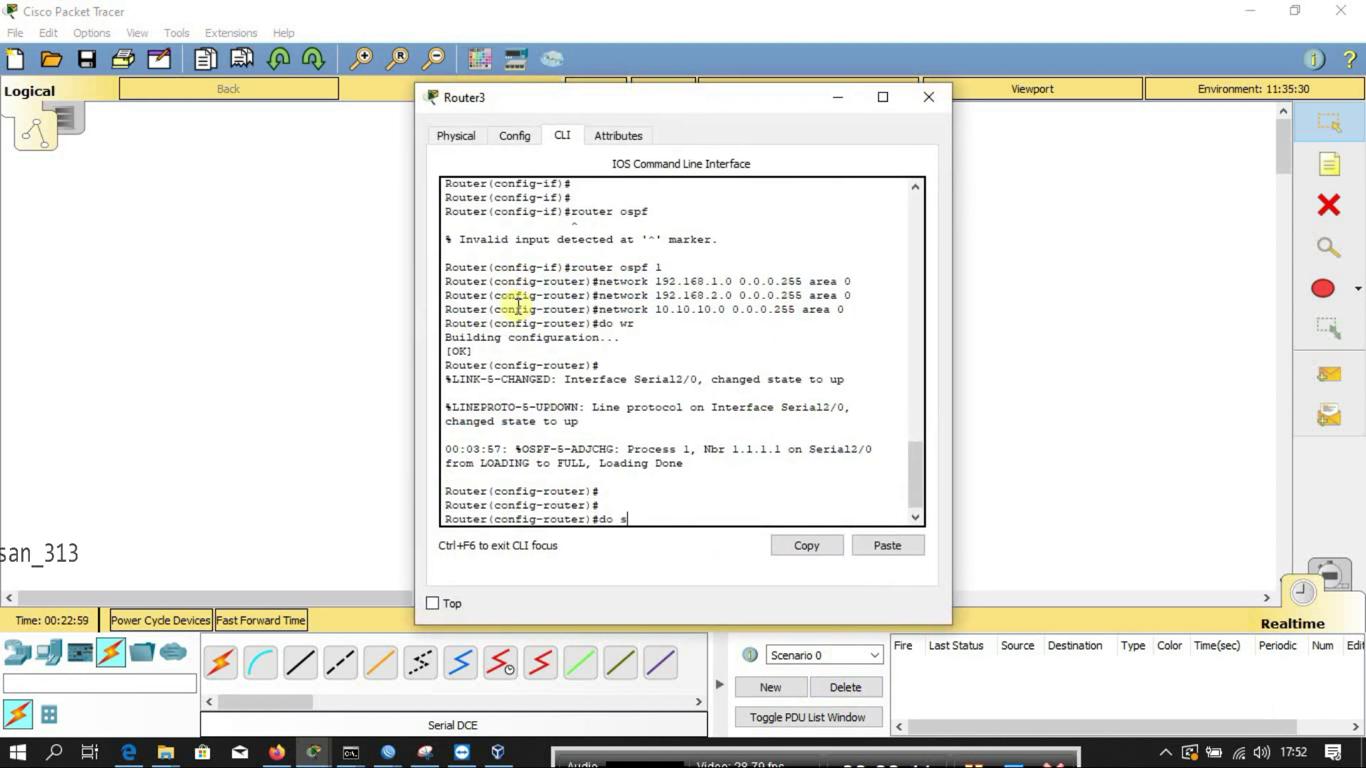
pyautogui.write('h ip route')
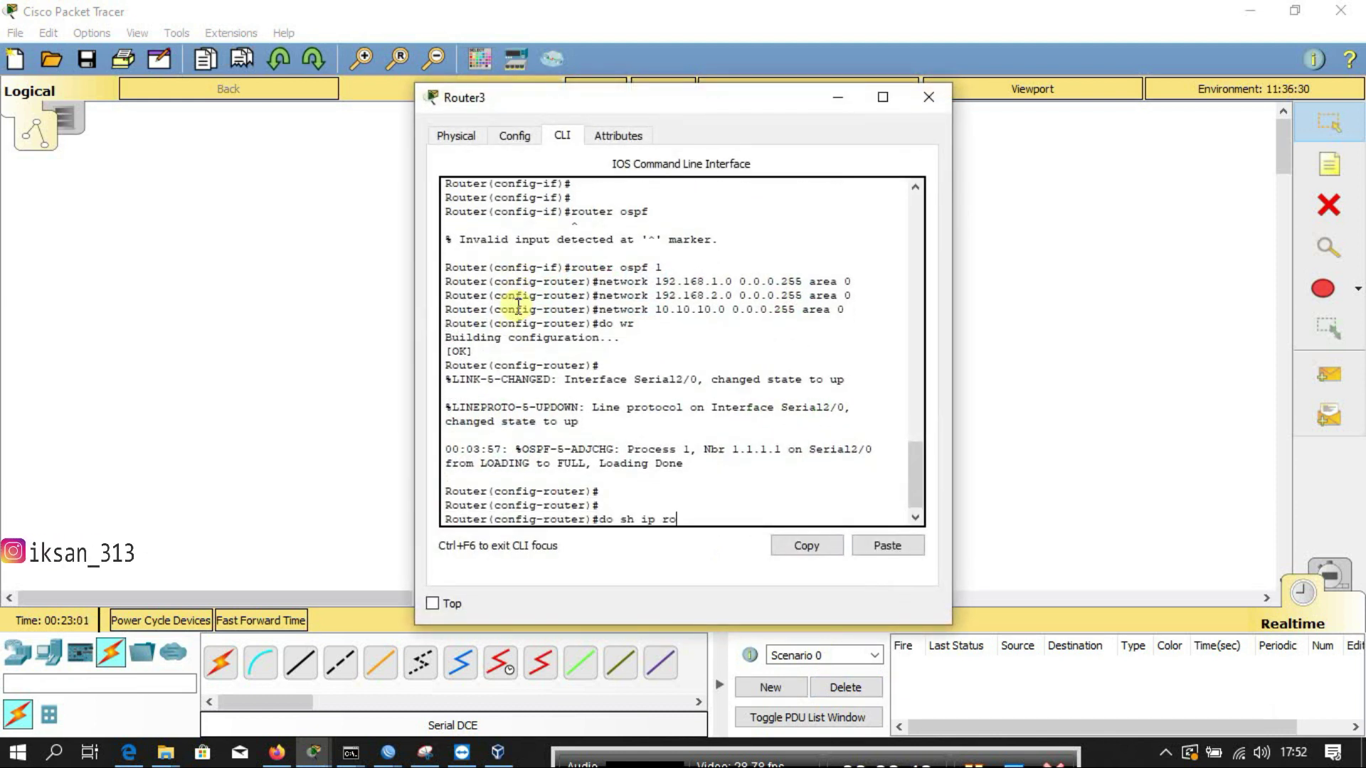
pyautogui.press('Return')
# Step: Widen Router3's window to examine the routes, highlight the O - OSPF code in the legend, and close the window
pyautogui.moveTo(411, 345); pyautogui.dragTo(670, 456)
pyautogui.click(788, 348)
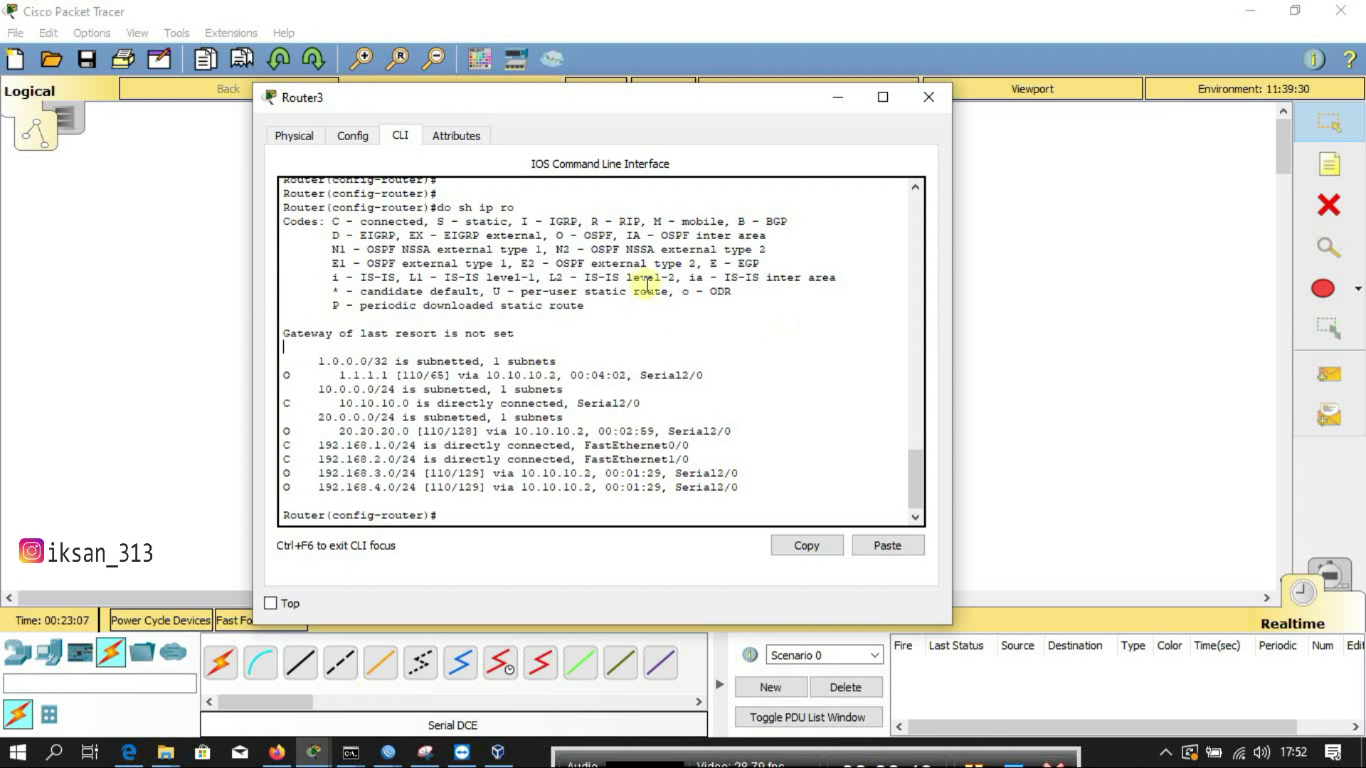
pyautogui.moveTo(550, 236); pyautogui.dragTo(613, 235)
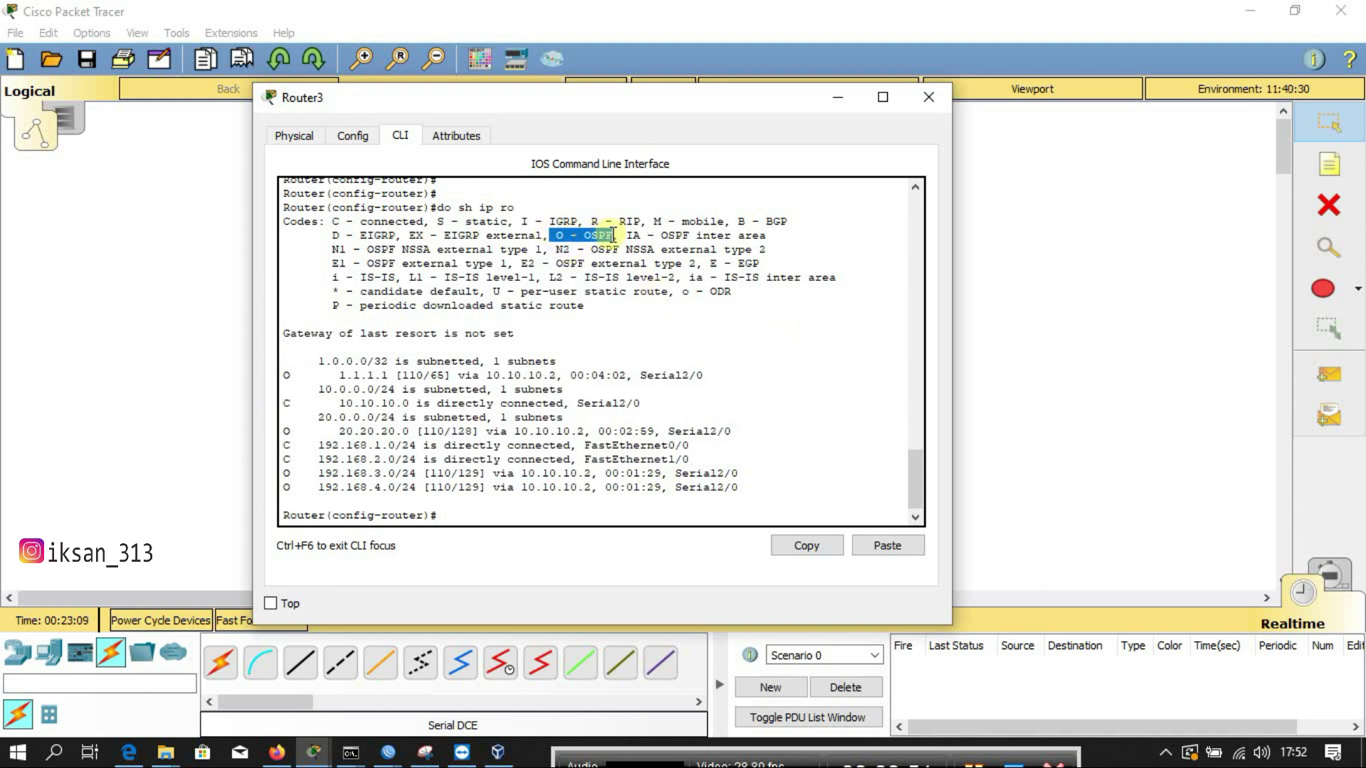
pyautogui.click(790, 388)
pyautogui.click(929, 97)
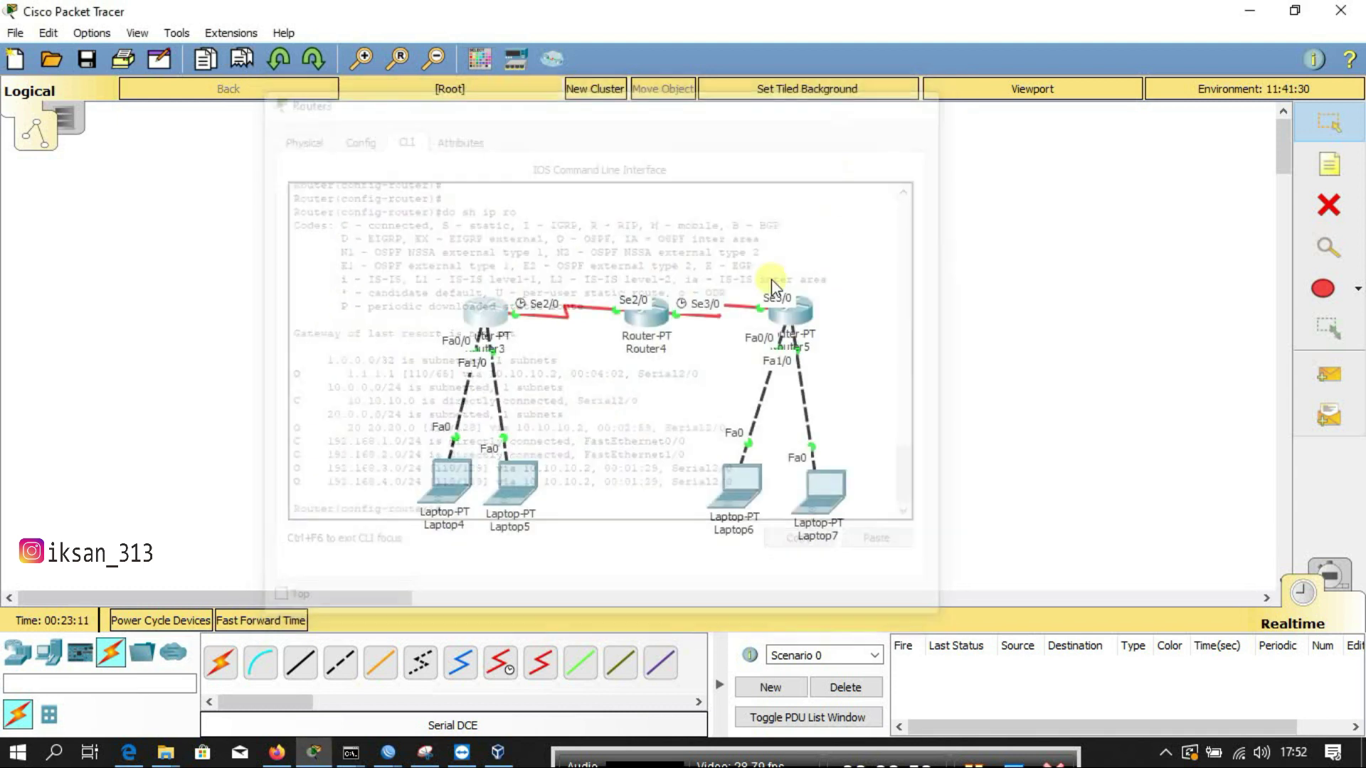
# Step: Open the Command Prompt on Laptop4 and ping 1.1.1.1, interrupting the ping before it completes
pyautogui.click(445, 481)
pyautogui.click(782, 210)
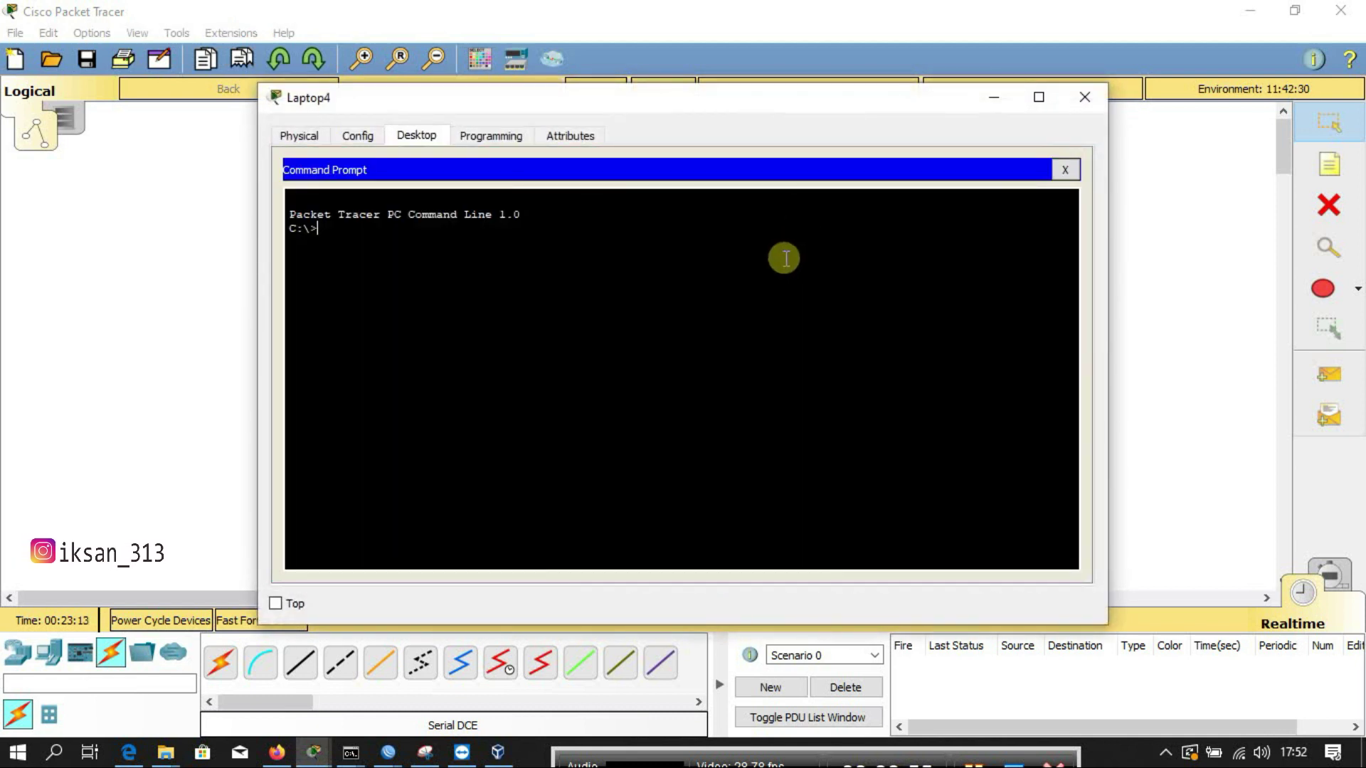
pyautogui.write('ping 1')
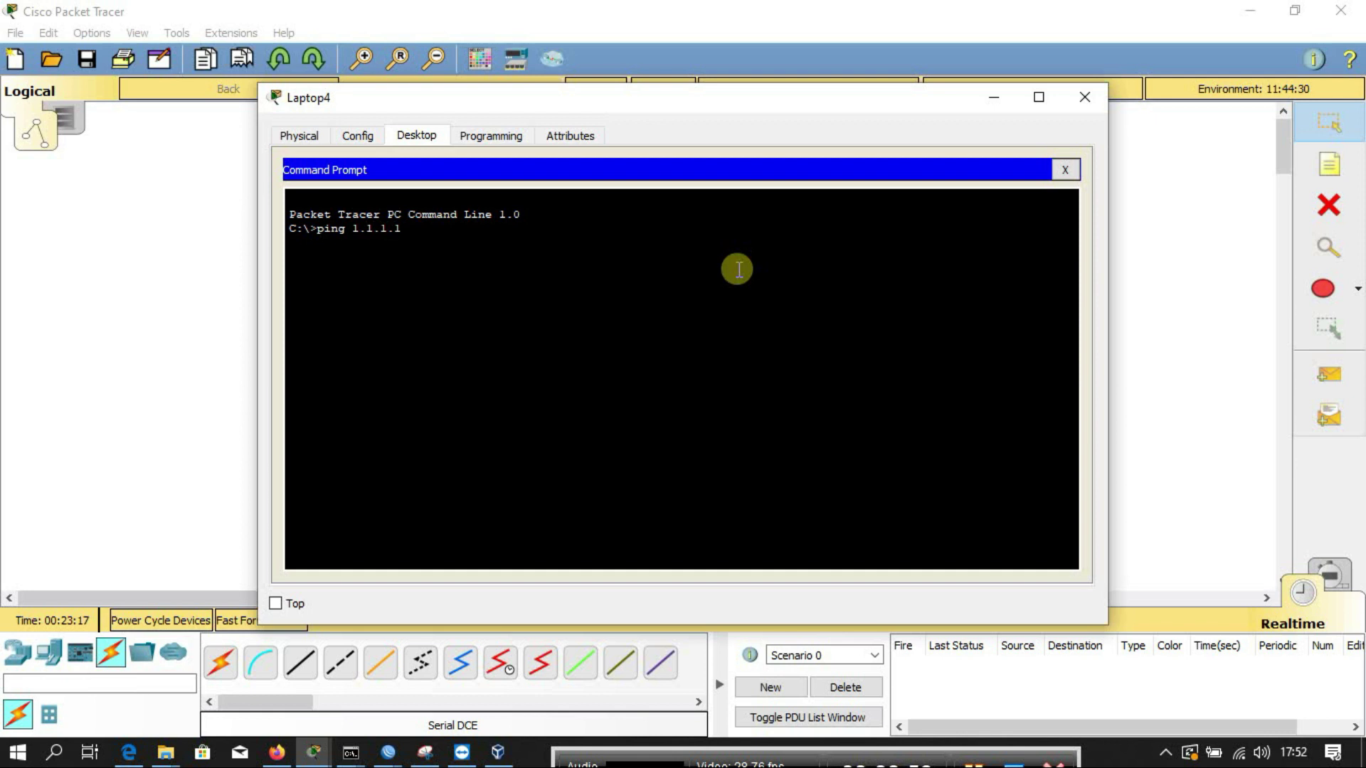
pyautogui.write('.1.1.1')
pyautogui.press('Return')
pyautogui.hotkey('ctrl', 'c')
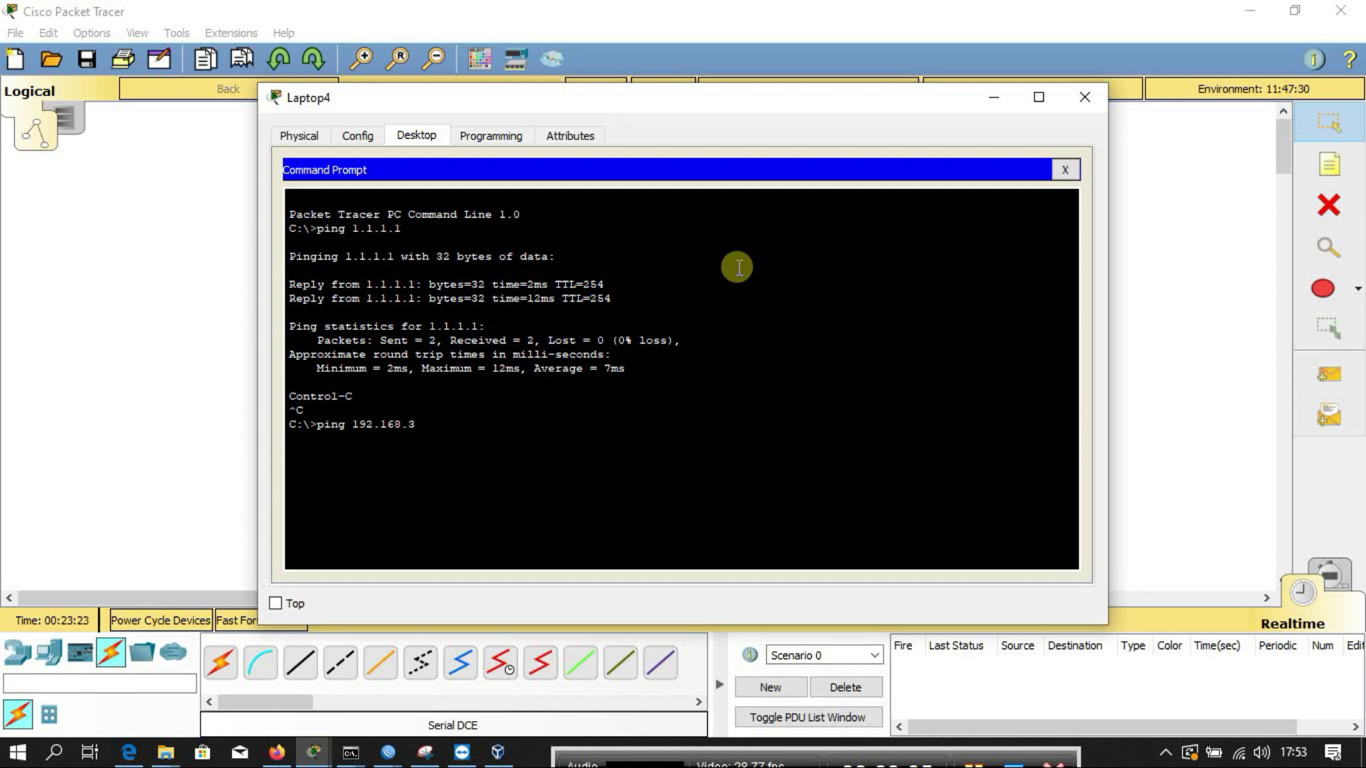
# Step: Ping Laptop6 at 192.168.3.2 from Laptop4, interrupting the ping before it completes
pyautogui.write('ping 192.168.3.2')
pyautogui.press('Return')
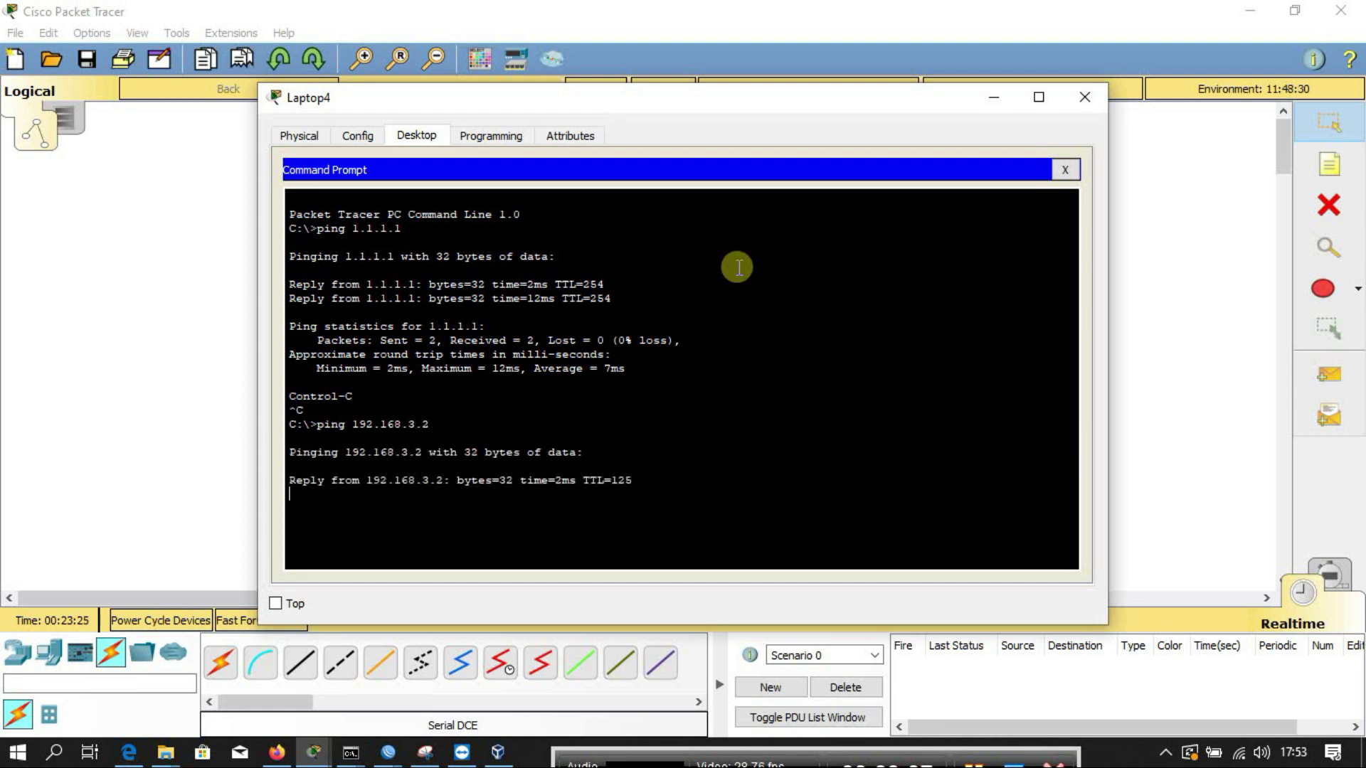
pyautogui.hotkey('ctrl', 'c')
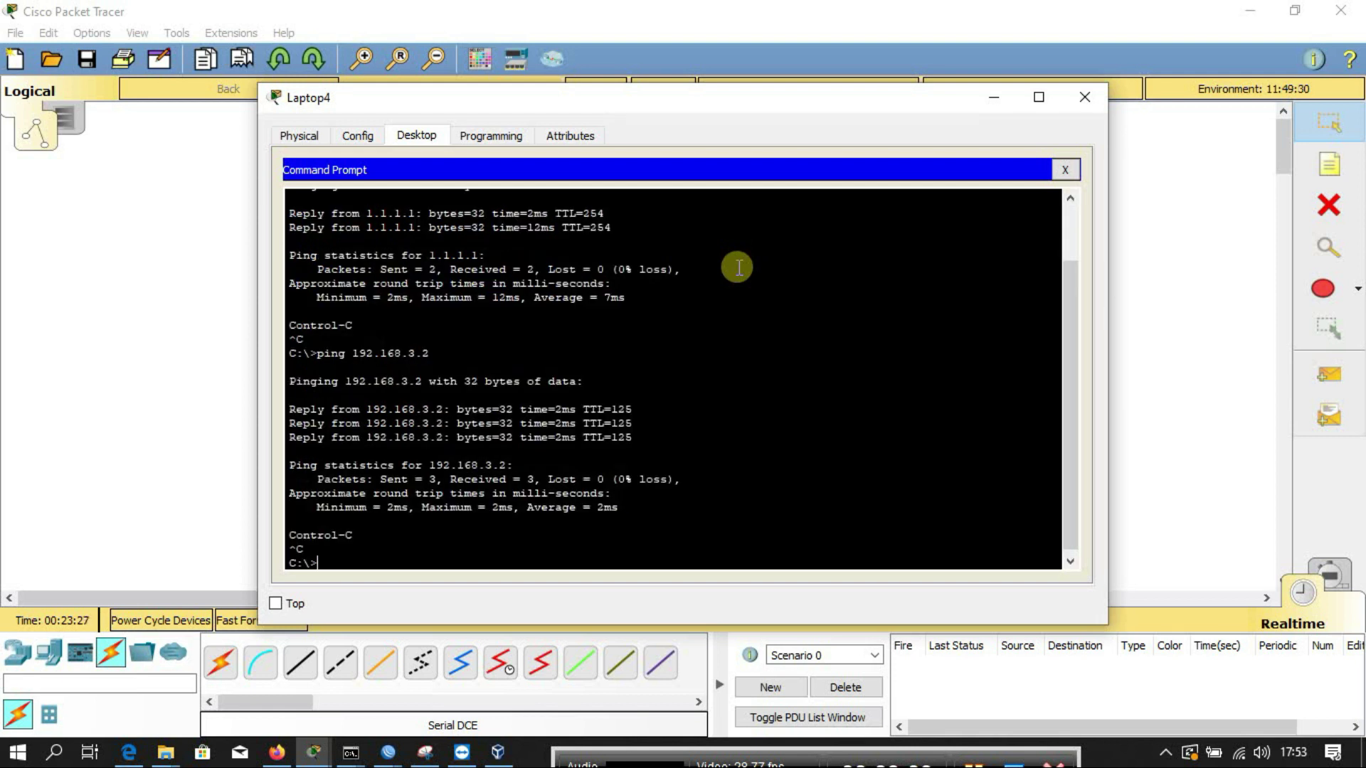
# Step: Discard the partly entered command and add five blank prompt lines in Laptop4's Command Prompt
pyautogui.write('pi')
pyautogui.press('BackSpace')
pyautogui.press('Return')
pyautogui.press('Return')
pyautogui.press('Return')
pyautogui.press('Return')
pyautogui.press('Return')
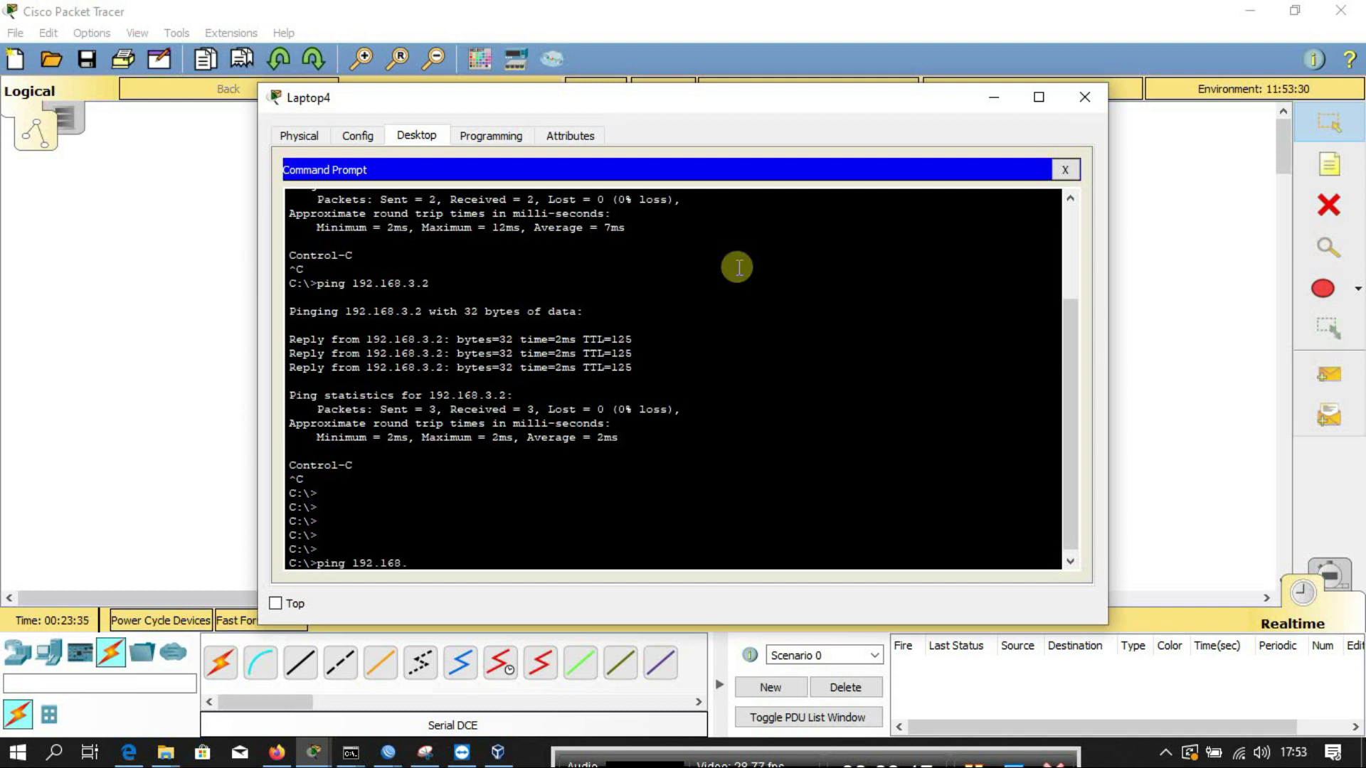
# Step: Replace the unfinished ping command with tracert 192.168.4.2 and run it, and also run tracert 1.1.1.1 from Laptop4
pyautogui.press('BackSpace')
pyautogui.press('BackSpace')
pyautogui.press('BackSpace')
pyautogui.press('BackSpace')
pyautogui.press('BackSpace')
pyautogui.press('BackSpace')
pyautogui.press('BackSpace')
pyautogui.press('BackSpace')
pyautogui.press('BackSpace')
pyautogui.press('BackSpace')
pyautogui.press('BackSpace')
pyautogui.press('BackSpace')
pyautogui.press('Return')
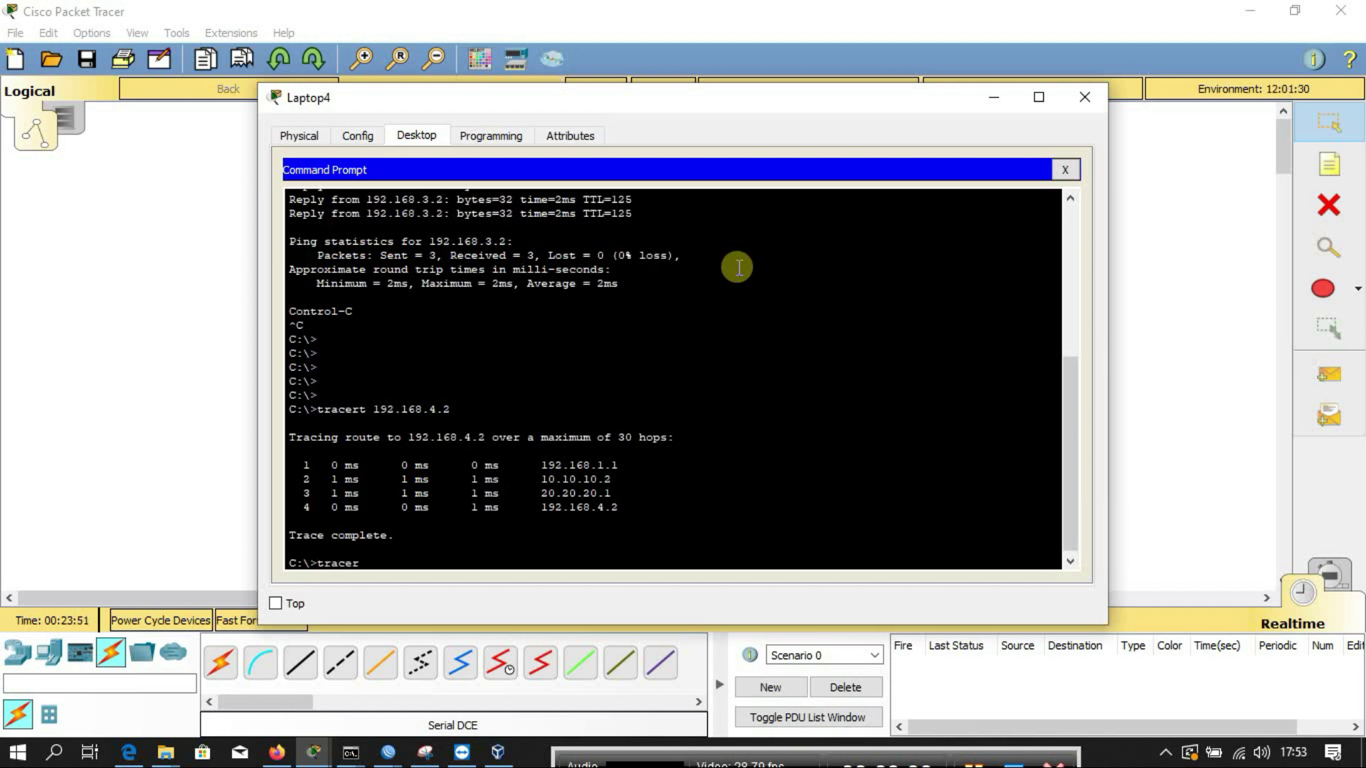
pyautogui.write('tracert 1.1.1.1')
pyautogui.press('Return')
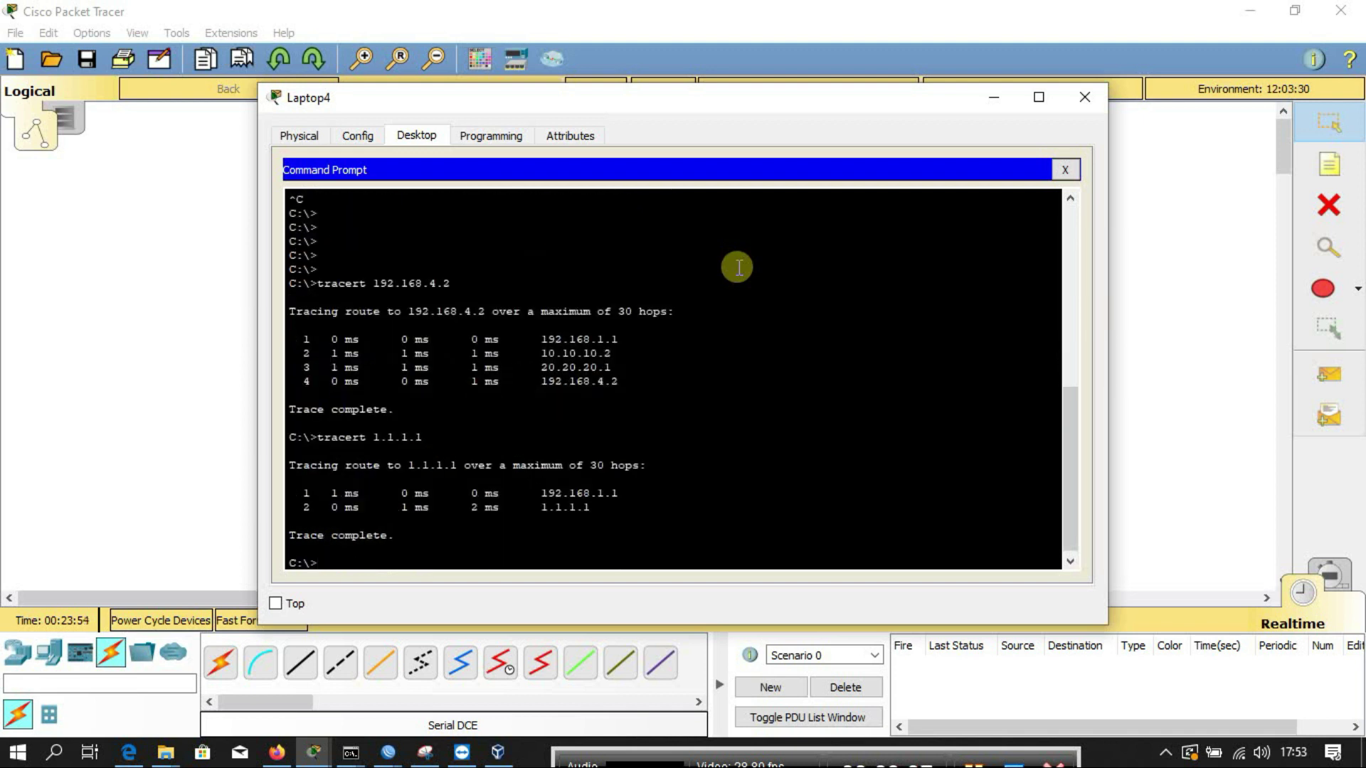